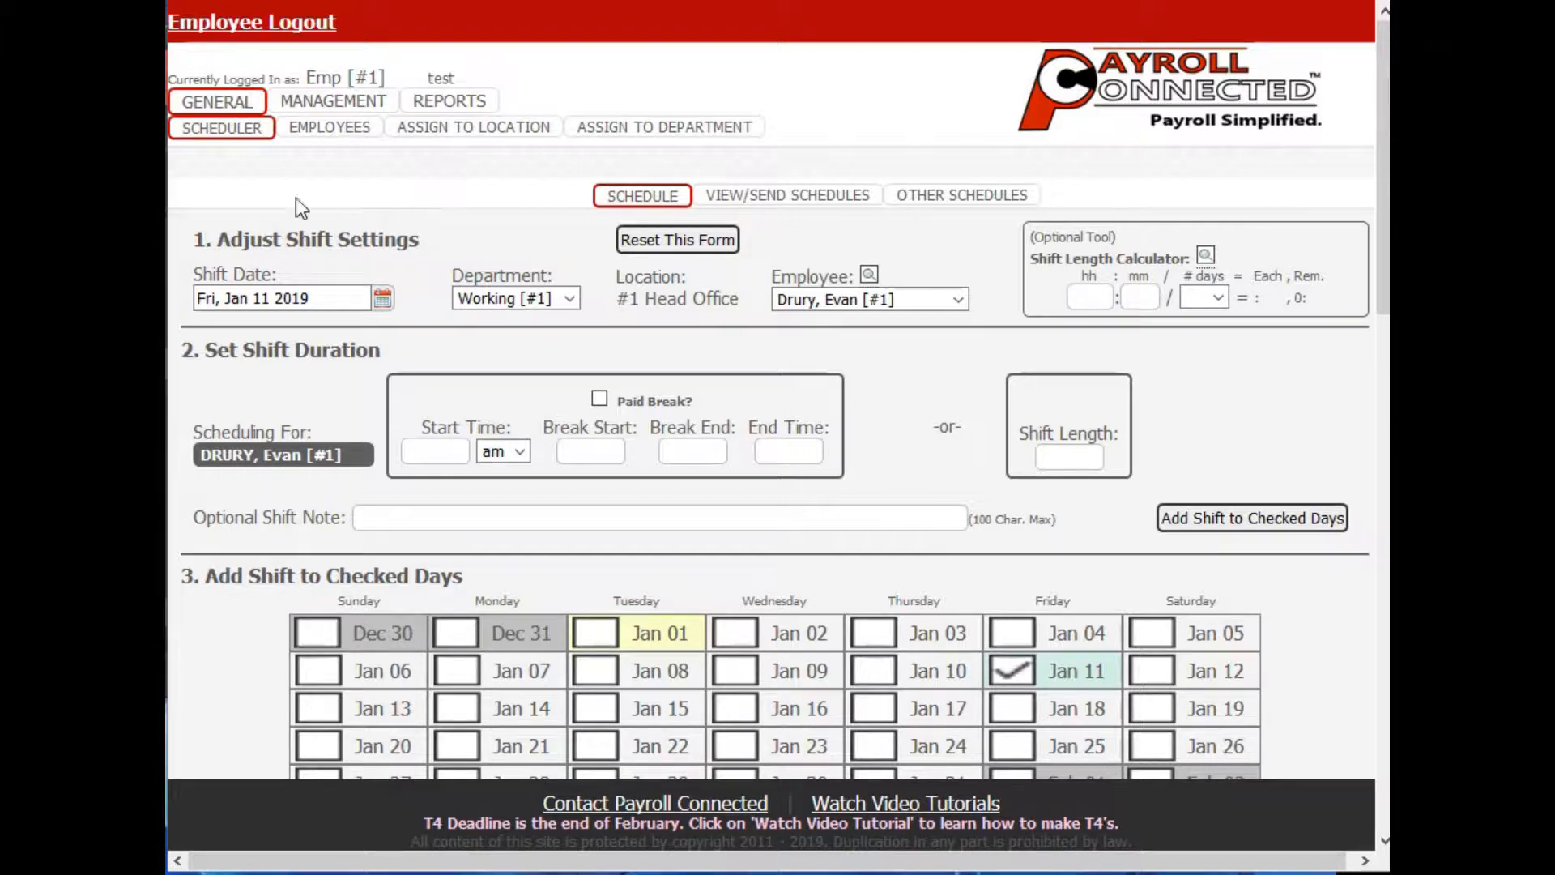
Start a T4 export for 2018 from the employees' pay information and submit the list with all employees included.
{"action": "mouse_move", "coordinate": [216, 107]}
{"action": "left_click", "coordinate": [253, 166]}
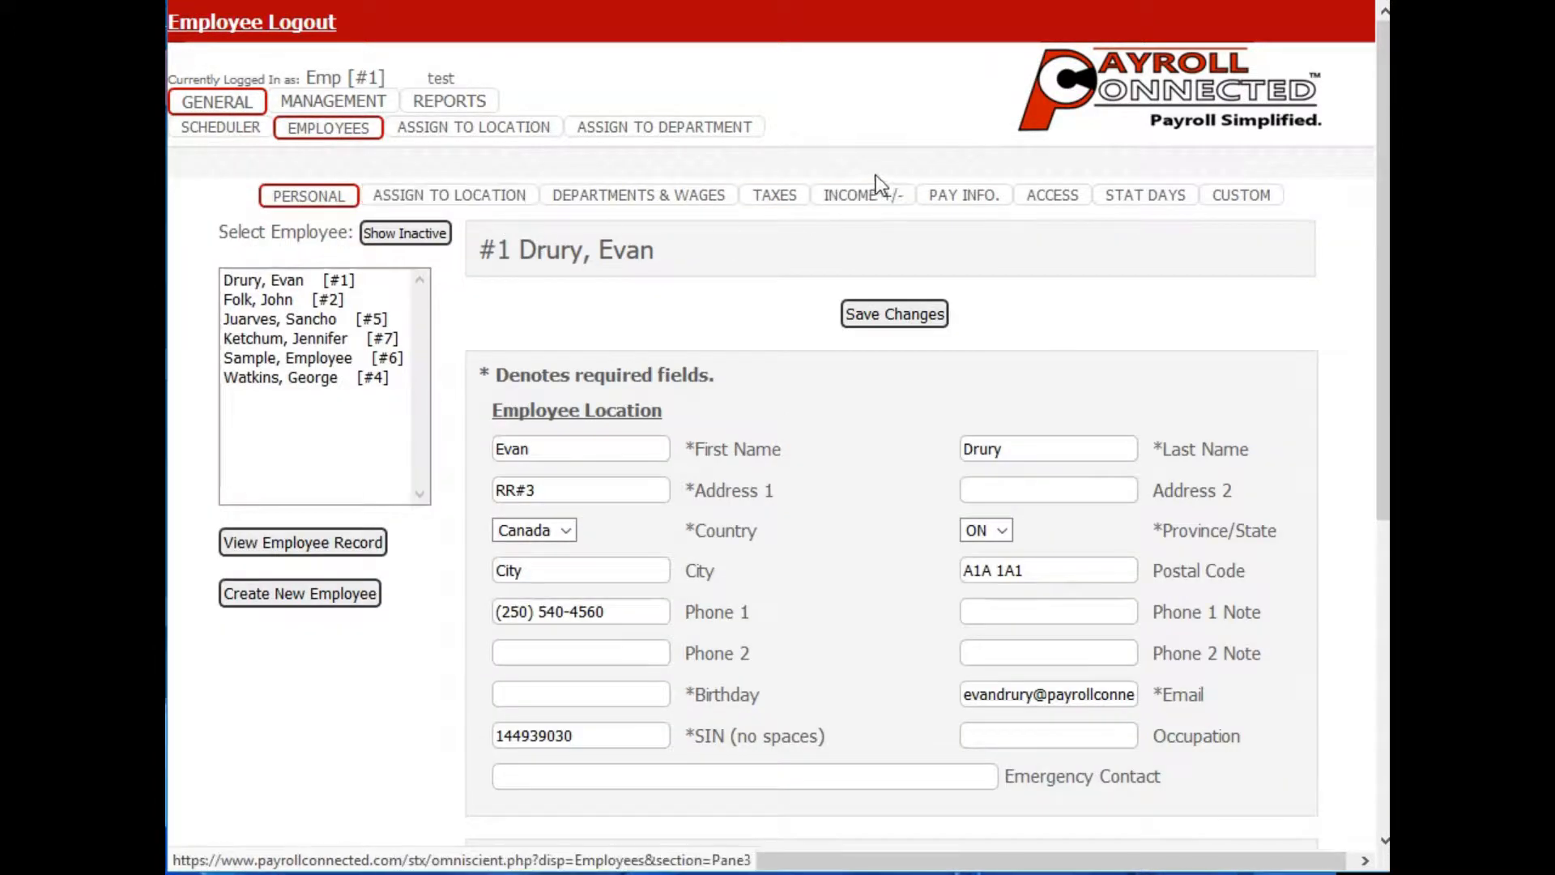
{"action": "left_click", "coordinate": [956, 197]}
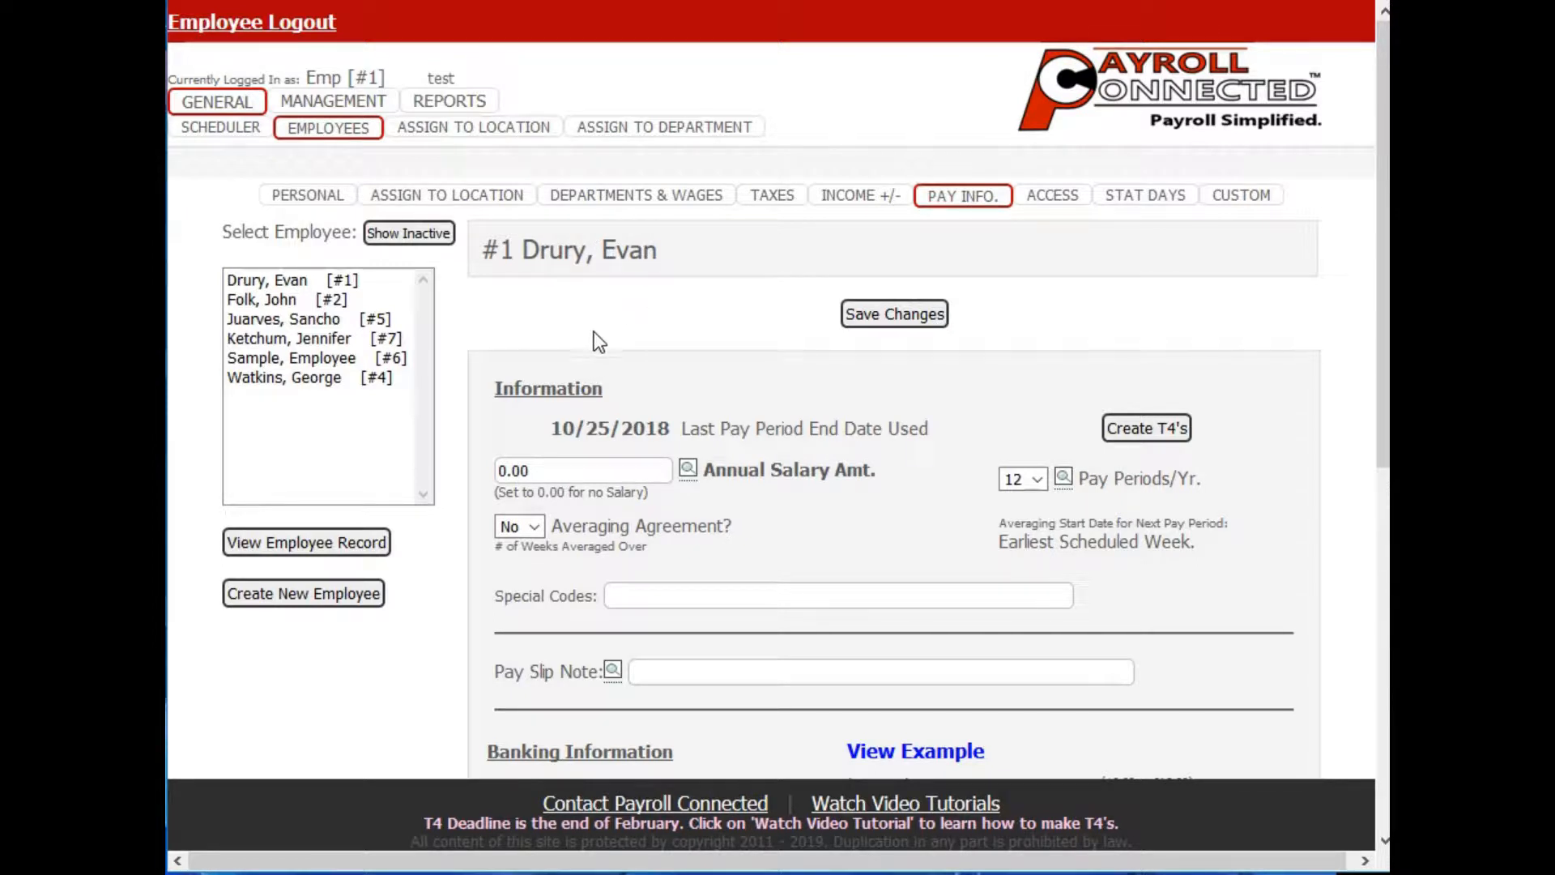
{"action": "left_click", "coordinate": [1158, 437]}
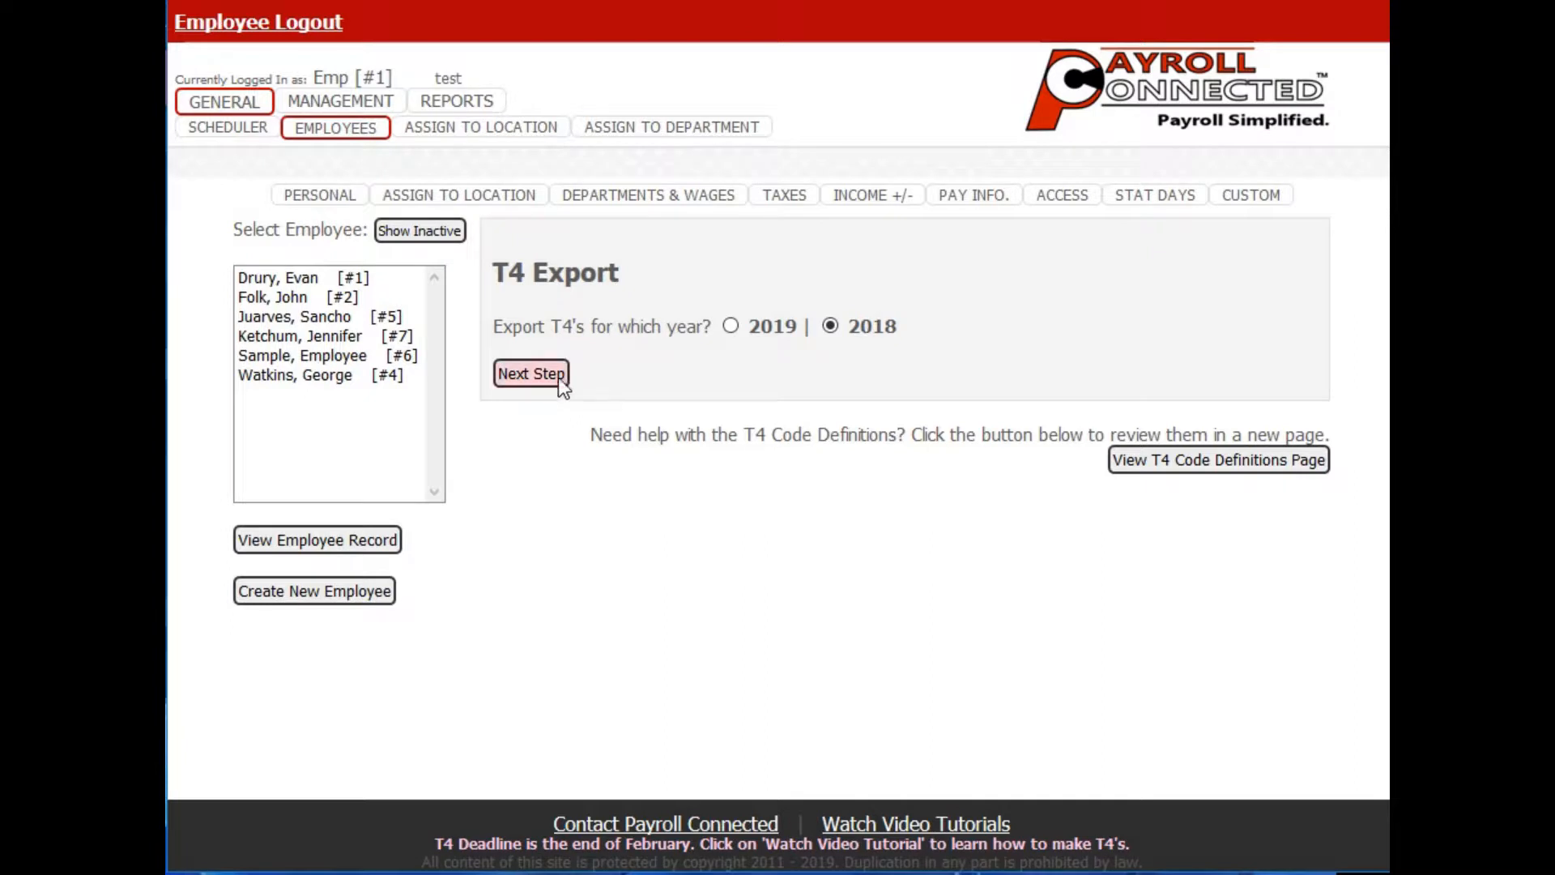
{"action": "left_click", "coordinate": [523, 378]}
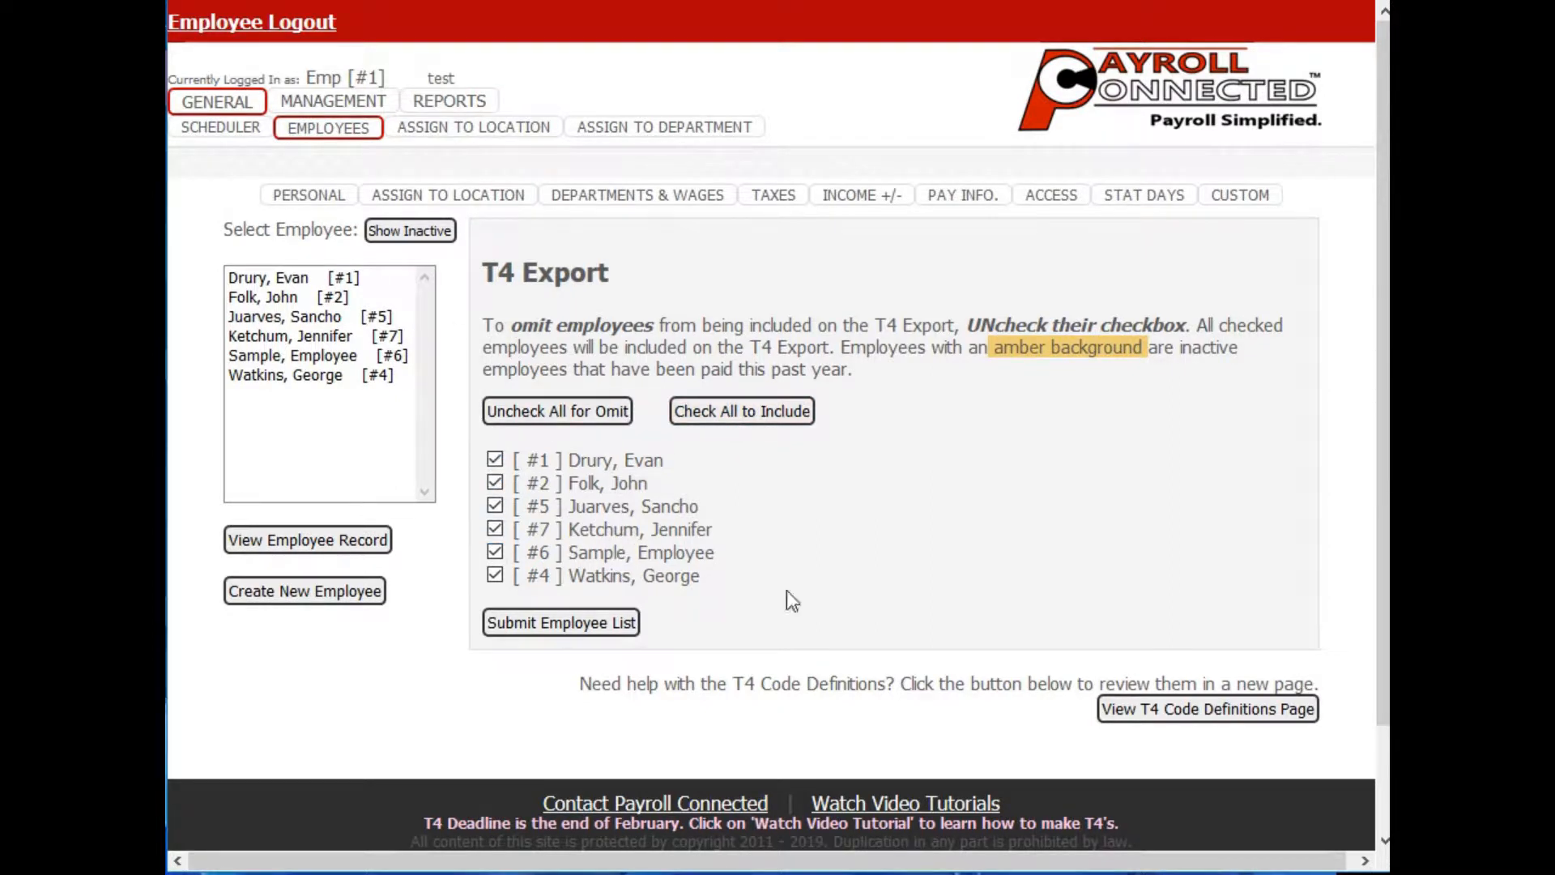
{"action": "left_click", "coordinate": [592, 625]}
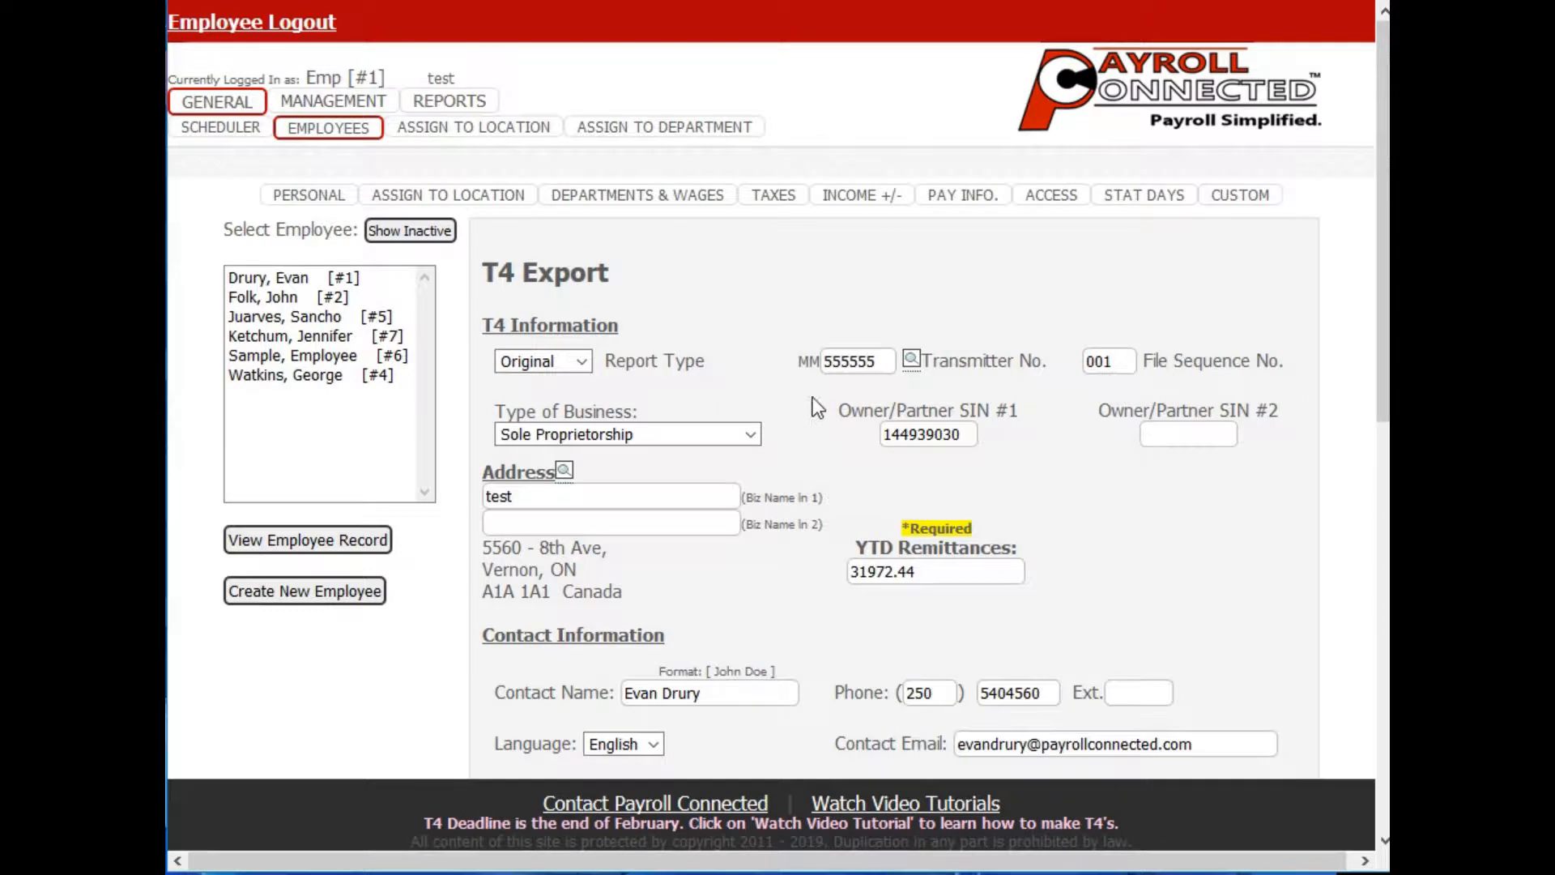
Review the T4 export form's owner SIN, YTD remittances, contact information, custom bonuses and custom deductions.
{"action": "scroll", "coordinate": [810, 393], "scroll_direction": "down", "scroll_amount": 2}
{"action": "scroll", "coordinate": [804, 378], "scroll_direction": "down", "scroll_amount": 1}
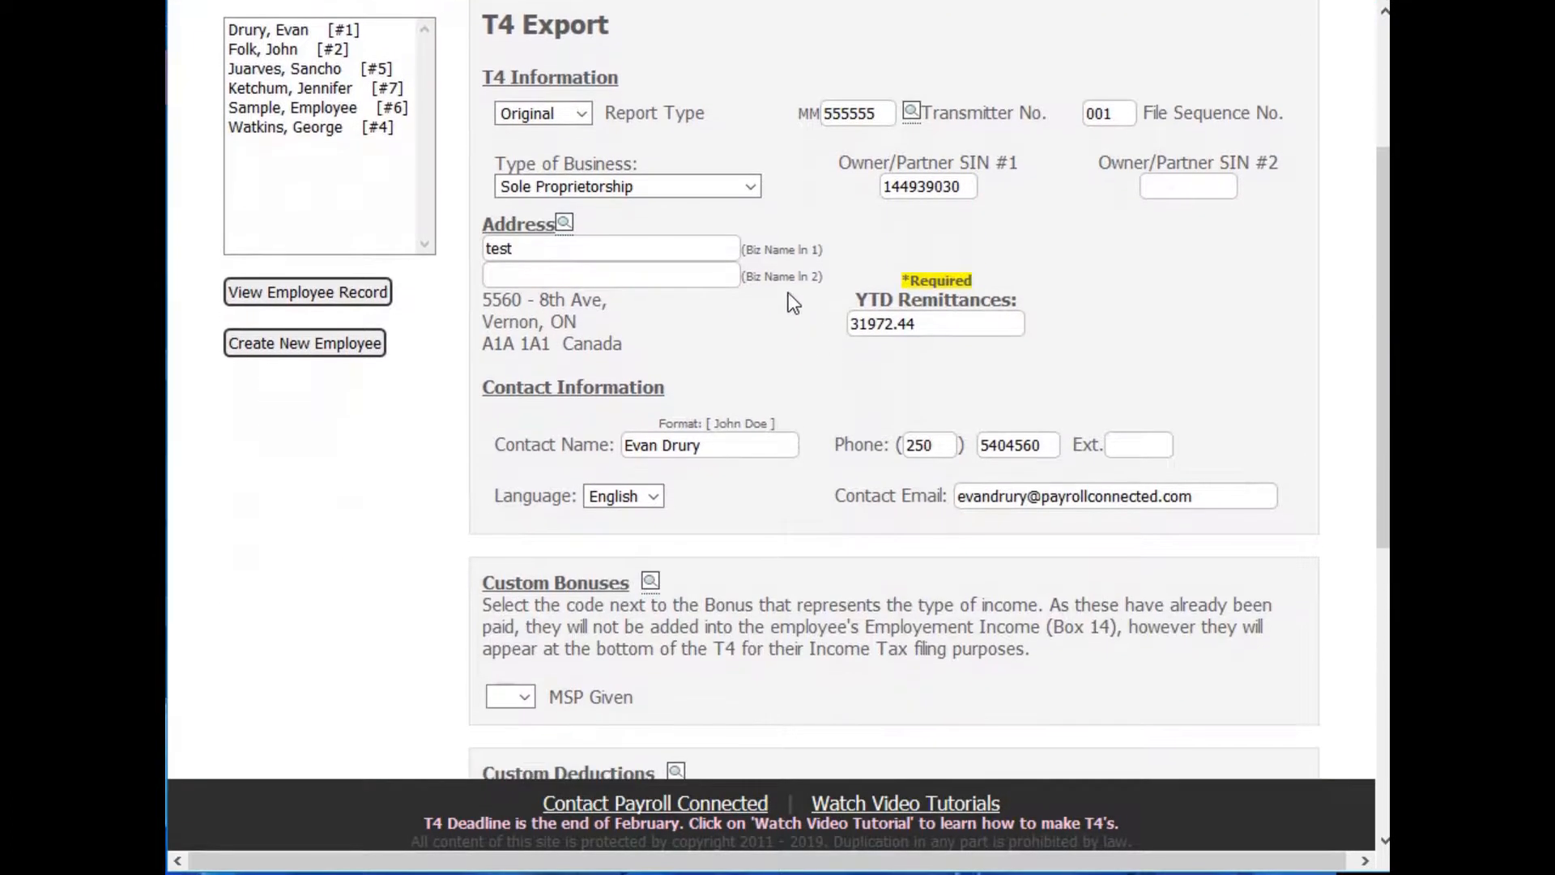
{"action": "double_click", "coordinate": [927, 186]}
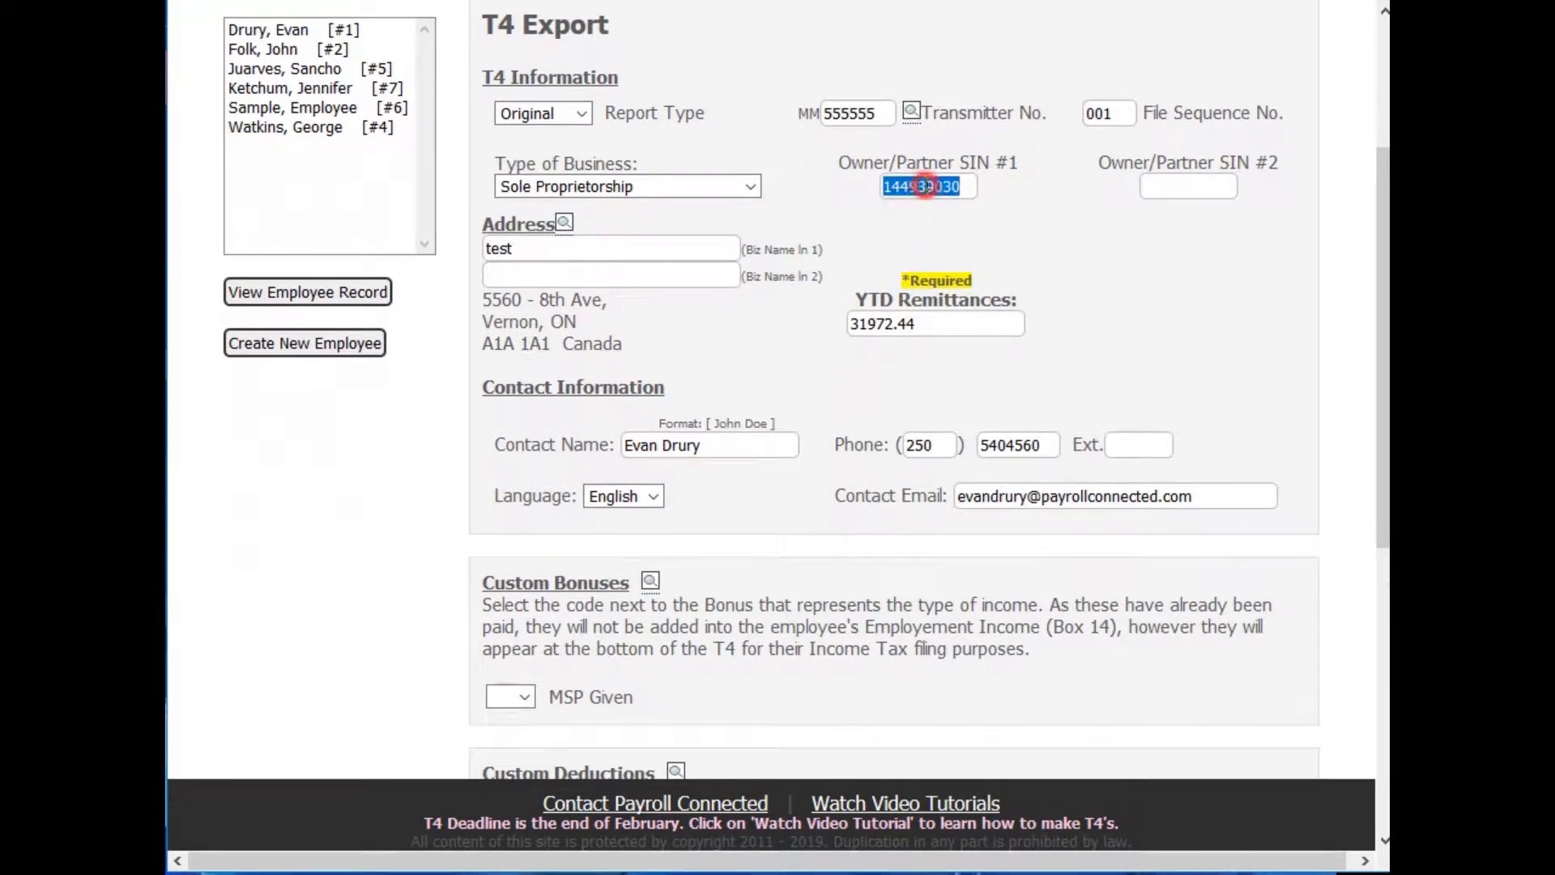
{"action": "left_click", "coordinate": [805, 243]}
{"action": "scroll", "coordinate": [908, 403], "scroll_direction": "up", "scroll_amount": 1}
{"action": "left_click", "coordinate": [907, 403]}
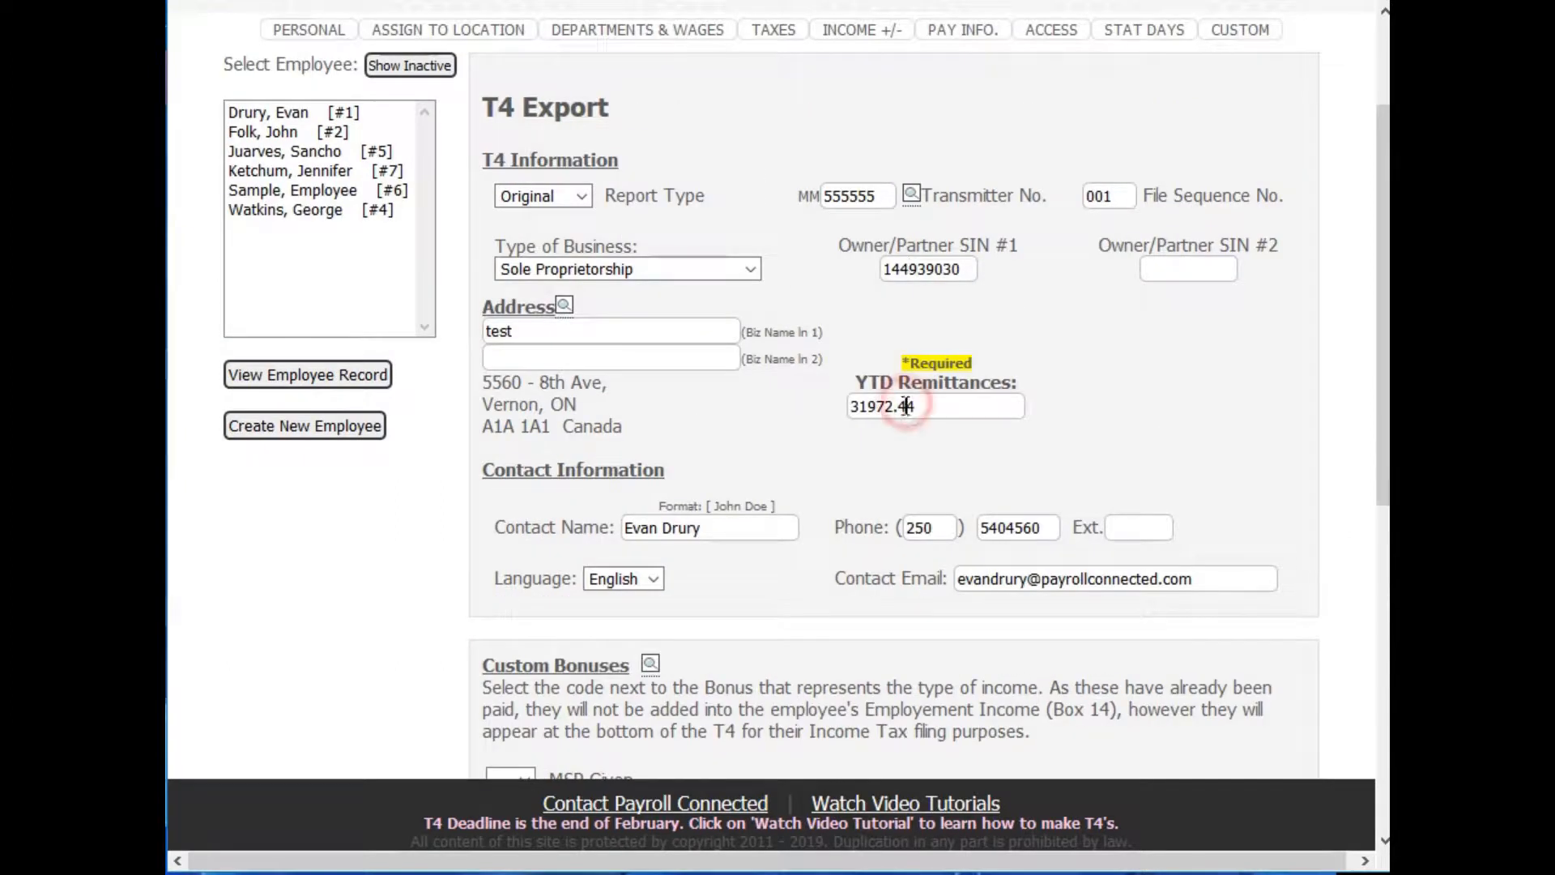
{"action": "scroll", "coordinate": [862, 441], "scroll_direction": "down", "scroll_amount": 4}
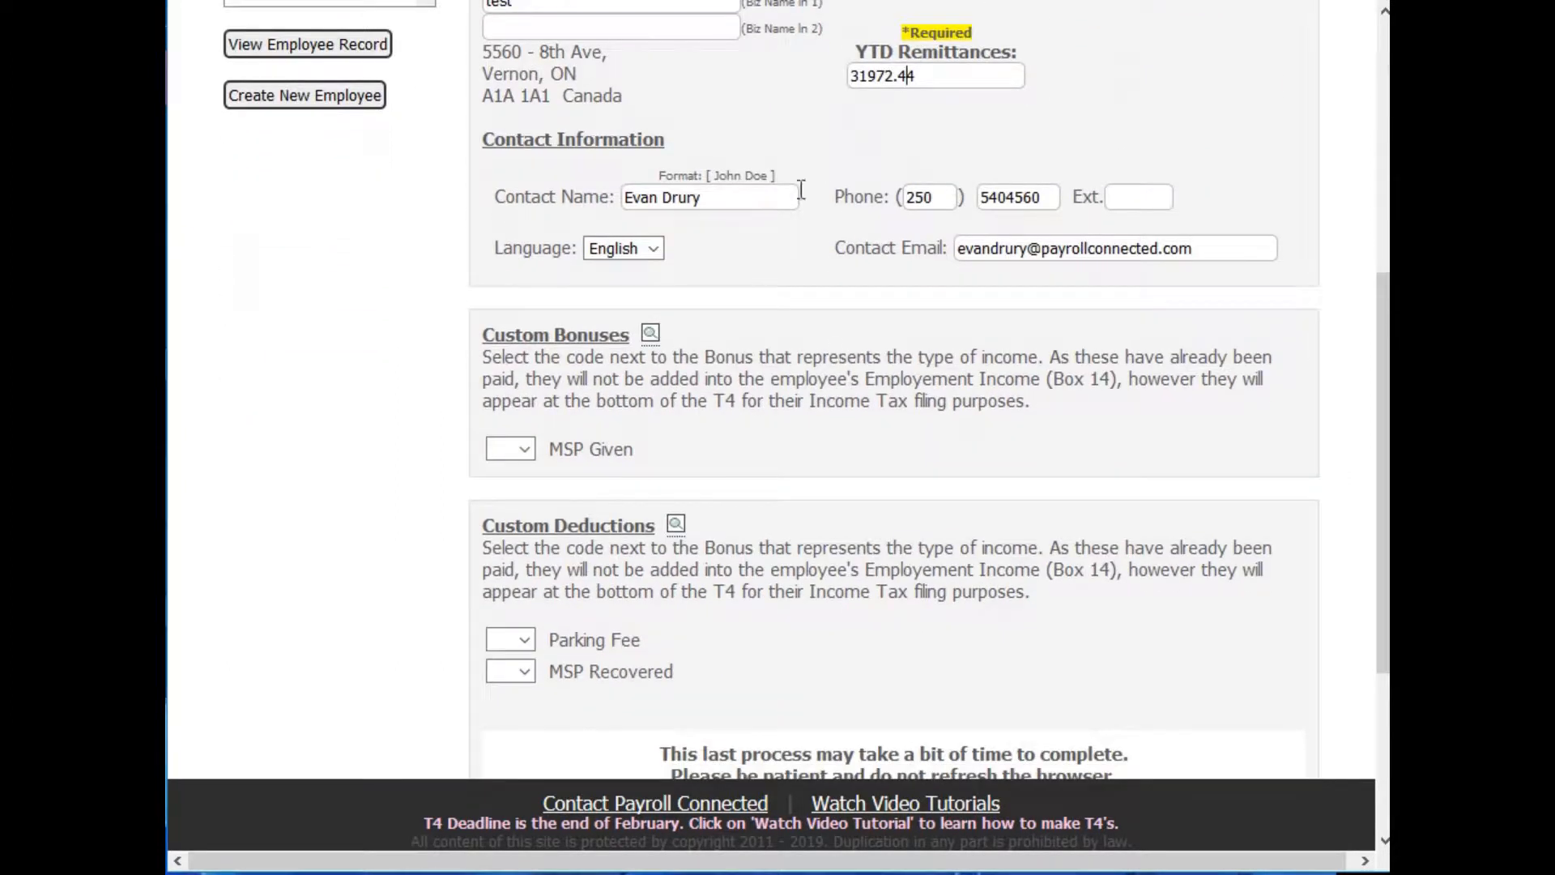
{"action": "scroll", "coordinate": [920, 406], "scroll_direction": "down", "scroll_amount": 3}
{"action": "scroll", "coordinate": [920, 405], "scroll_direction": "down", "scroll_amount": 1}
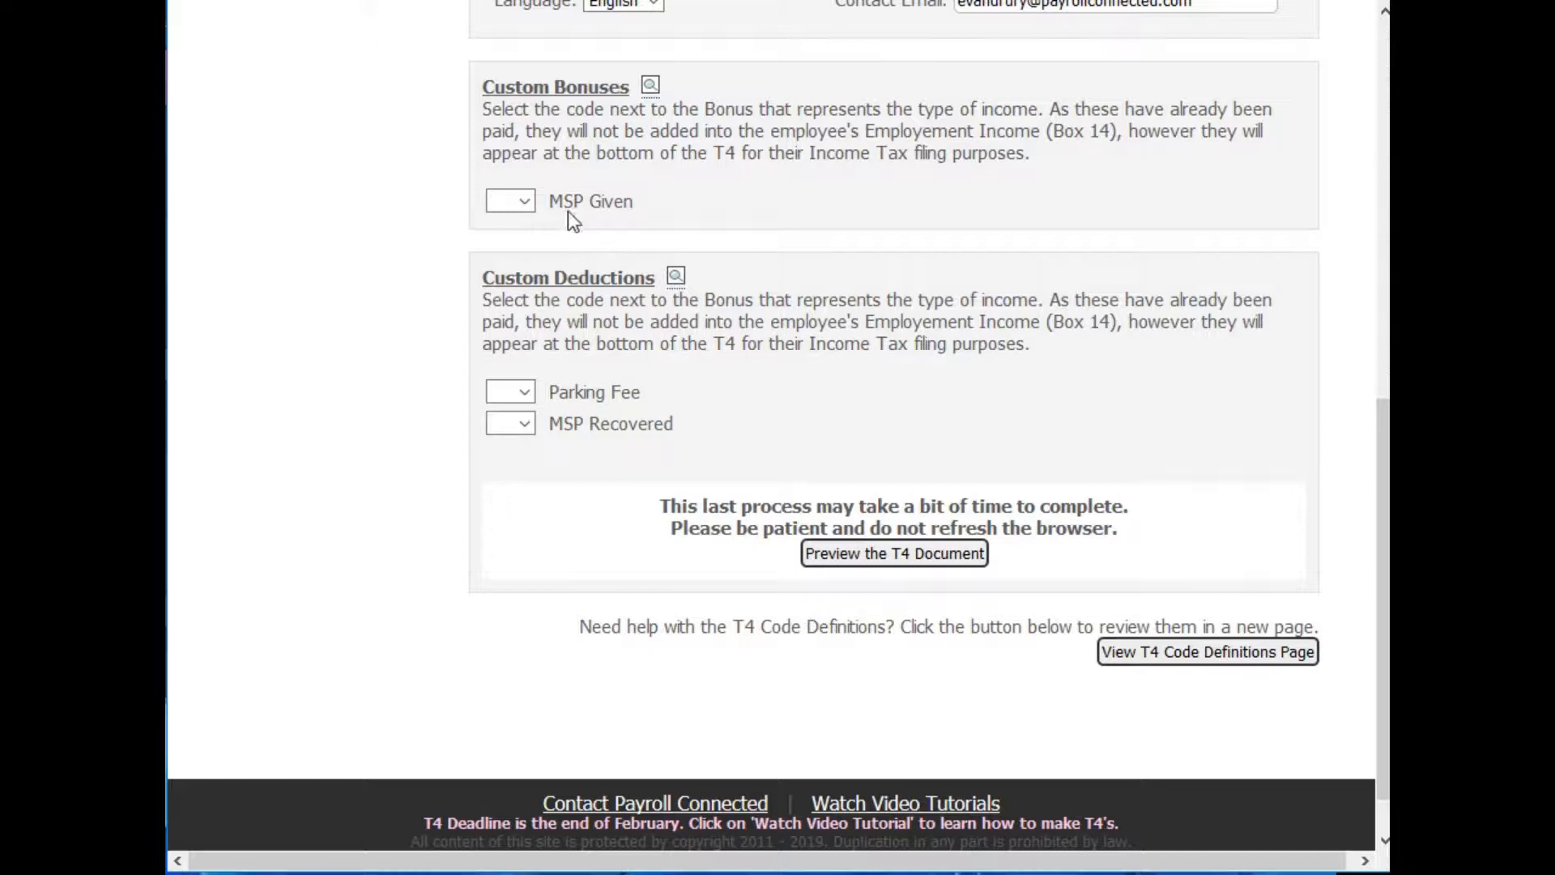
Check the available codes for the MSP Given bonus and open the T4 code definitions in Adobe Acrobat Reader.
{"action": "left_click", "coordinate": [527, 204]}
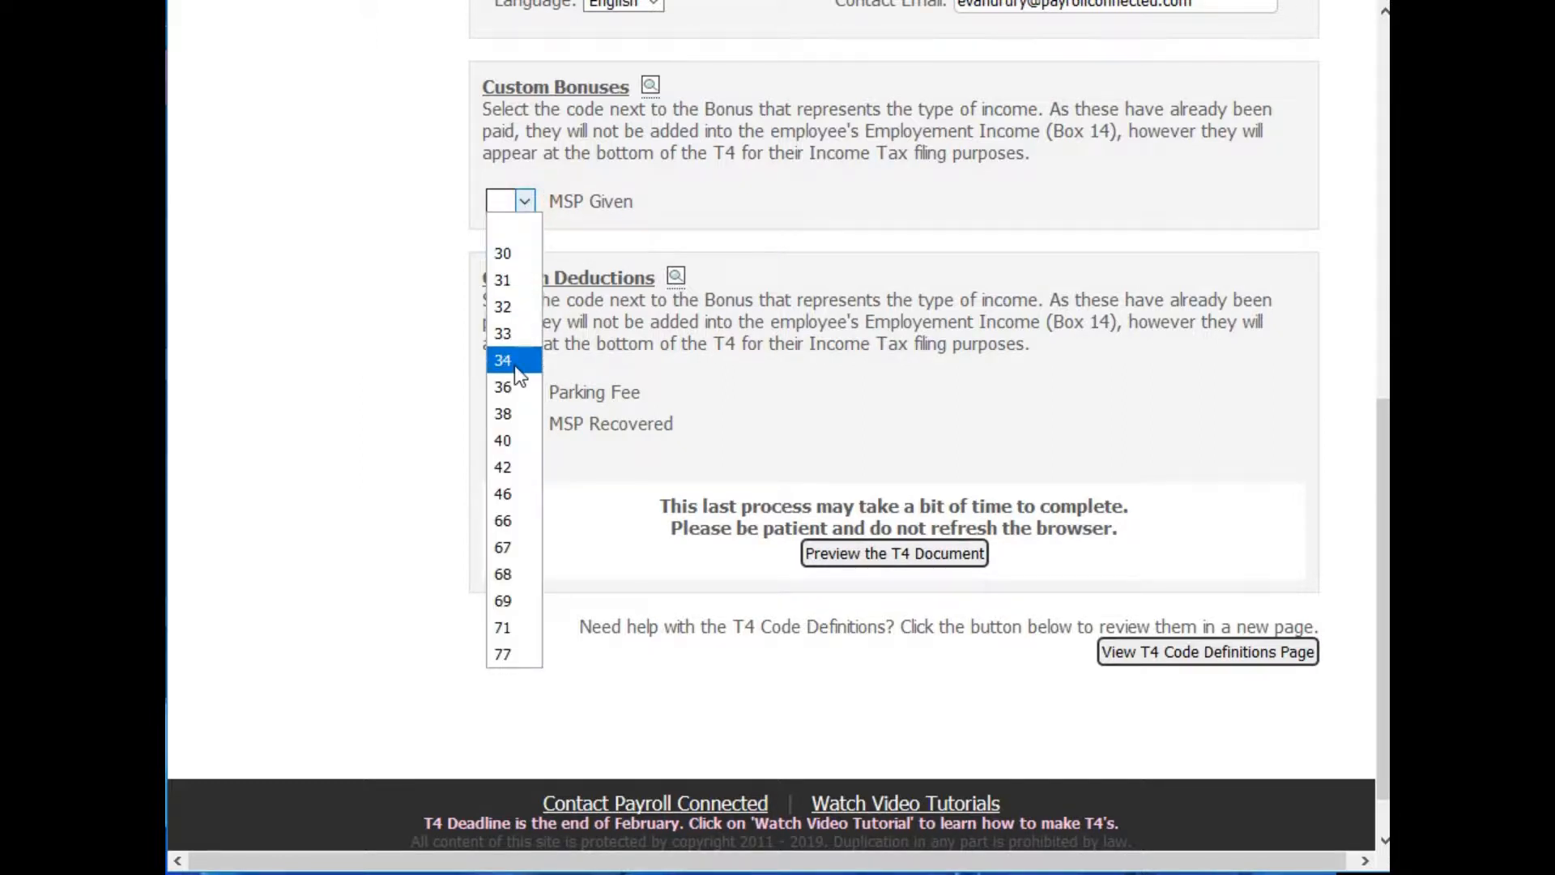
{"action": "left_click", "coordinate": [665, 347]}
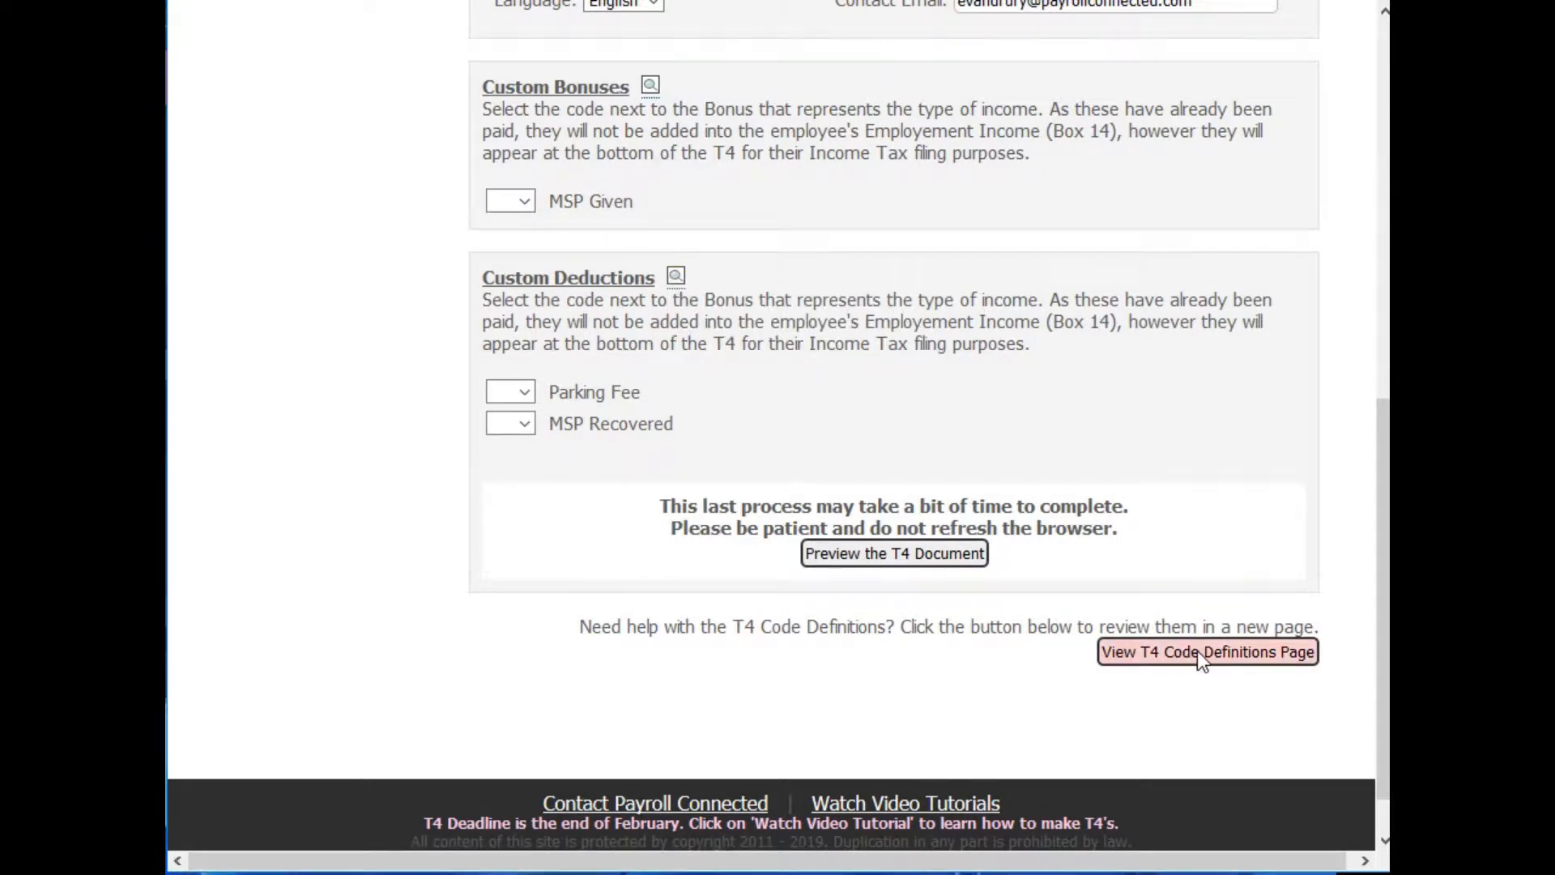
{"action": "left_click", "coordinate": [1246, 653]}
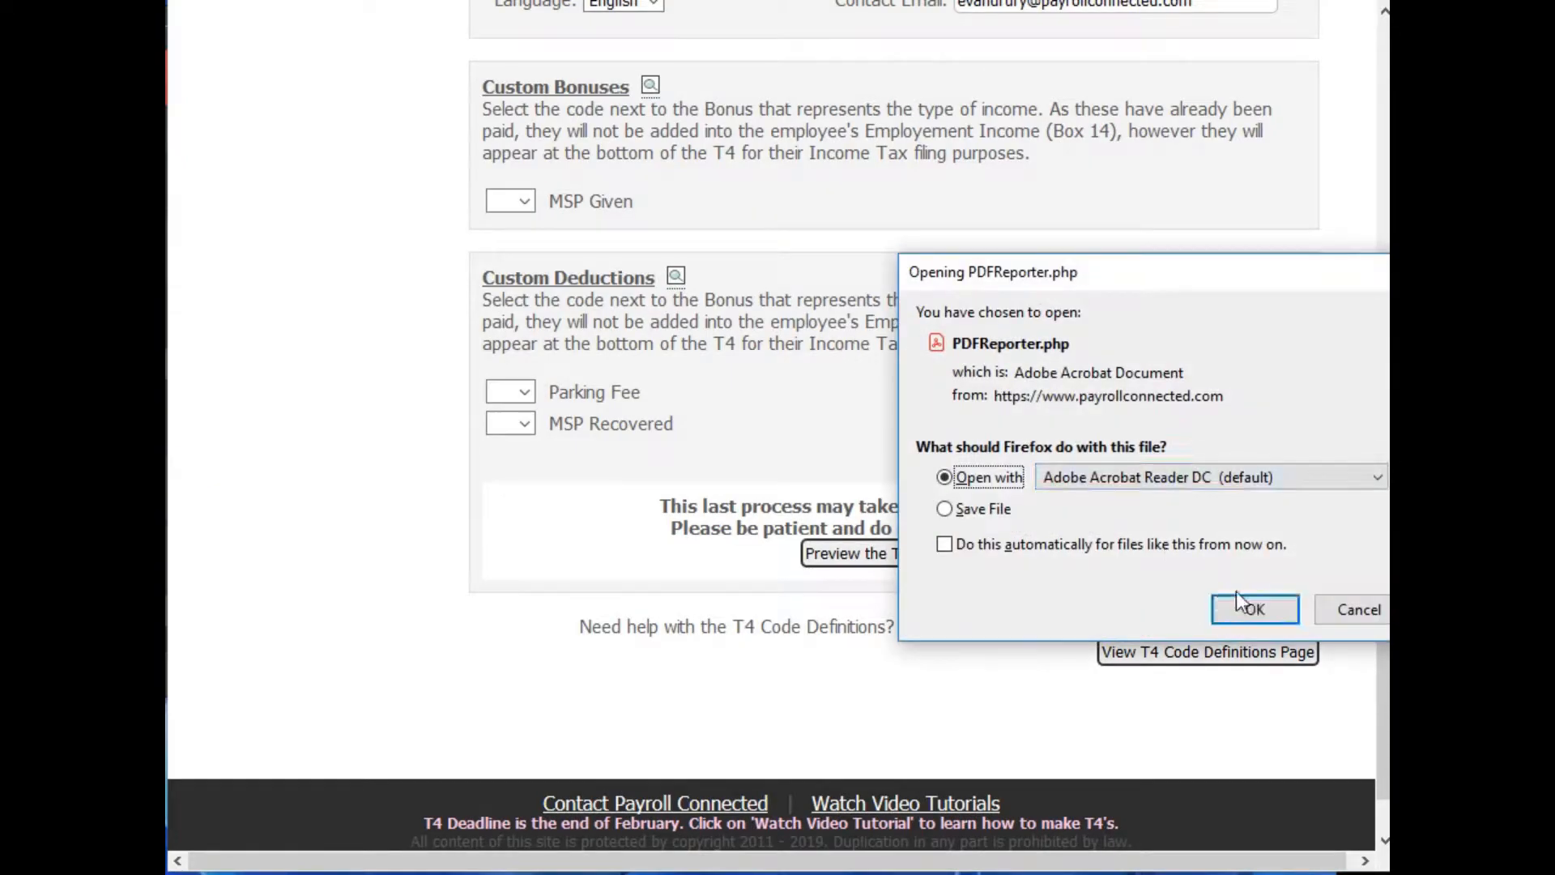
{"action": "left_click", "coordinate": [1255, 609]}
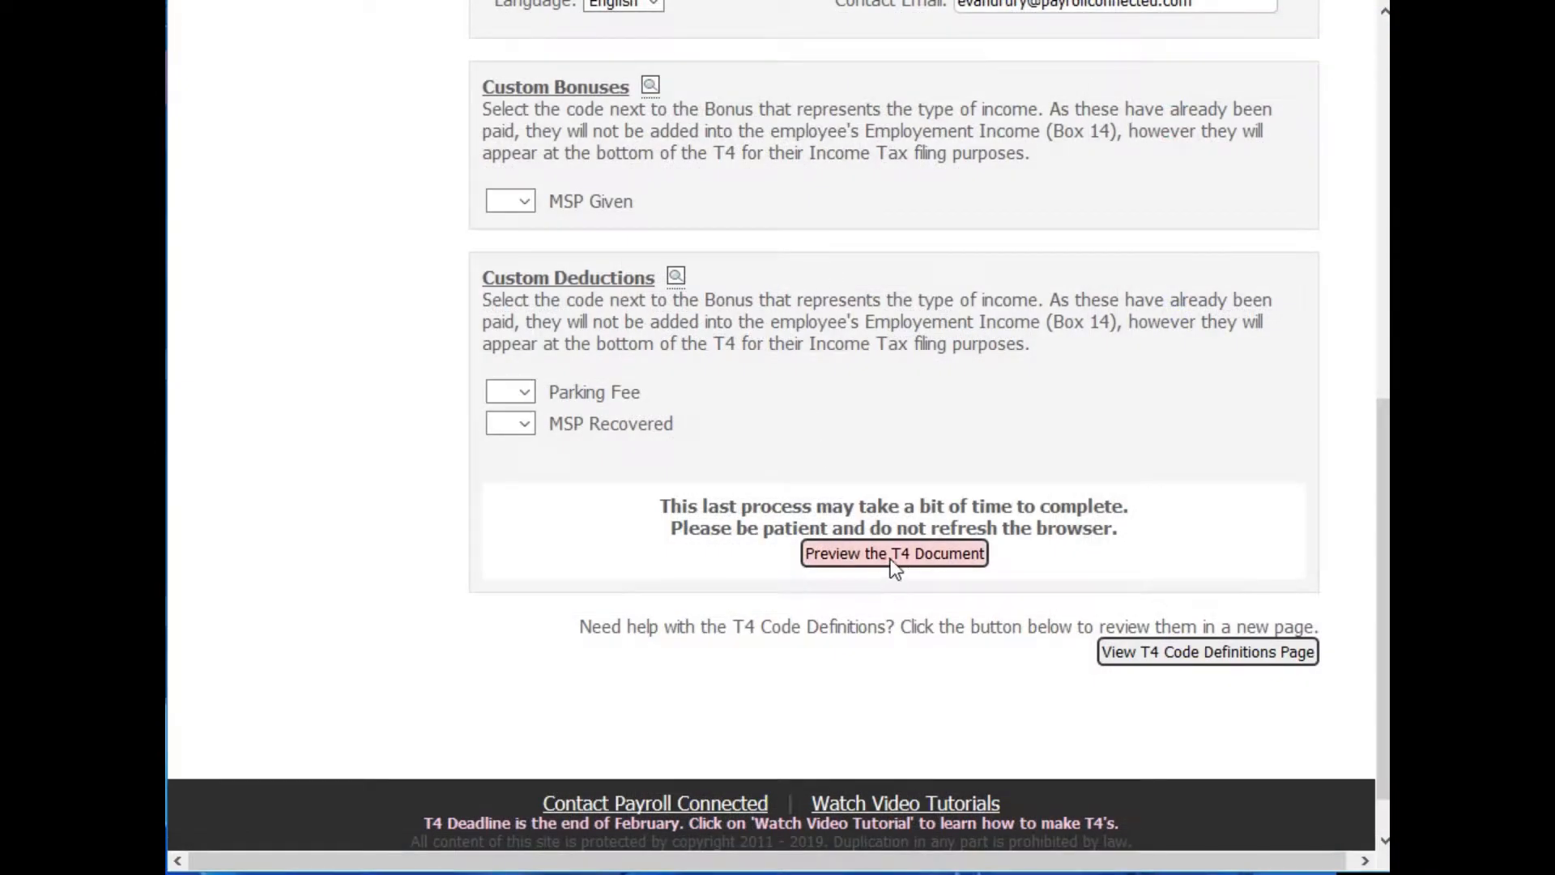
Generate the T4 preview, open the sample T4 in Adobe Acrobat Reader and look through the employees' slips.
{"action": "left_click", "coordinate": [917, 557]}
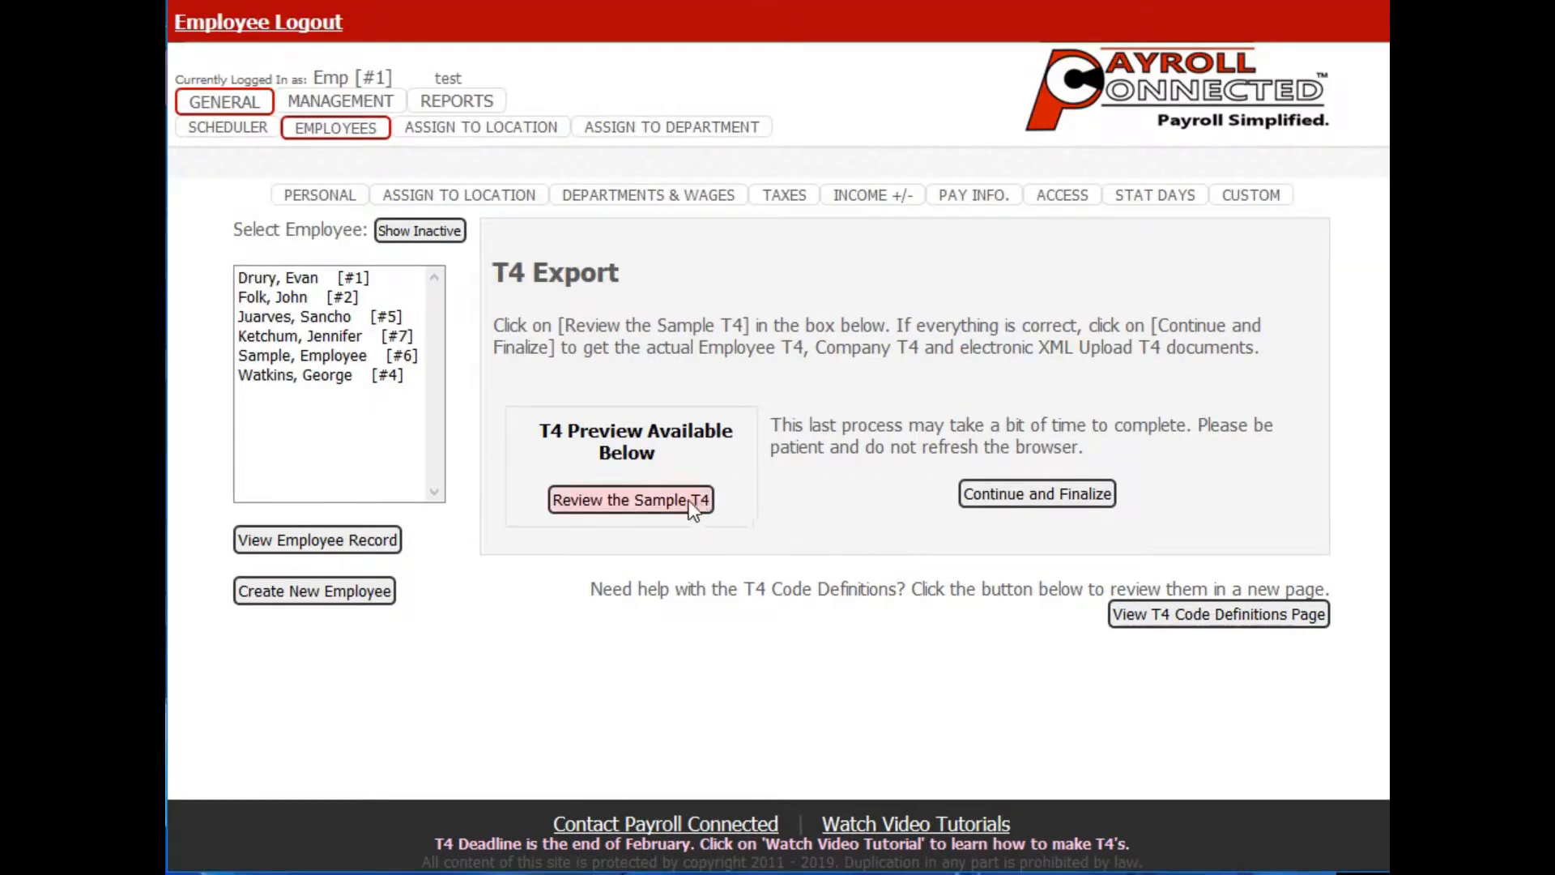
{"action": "left_click", "coordinate": [629, 500]}
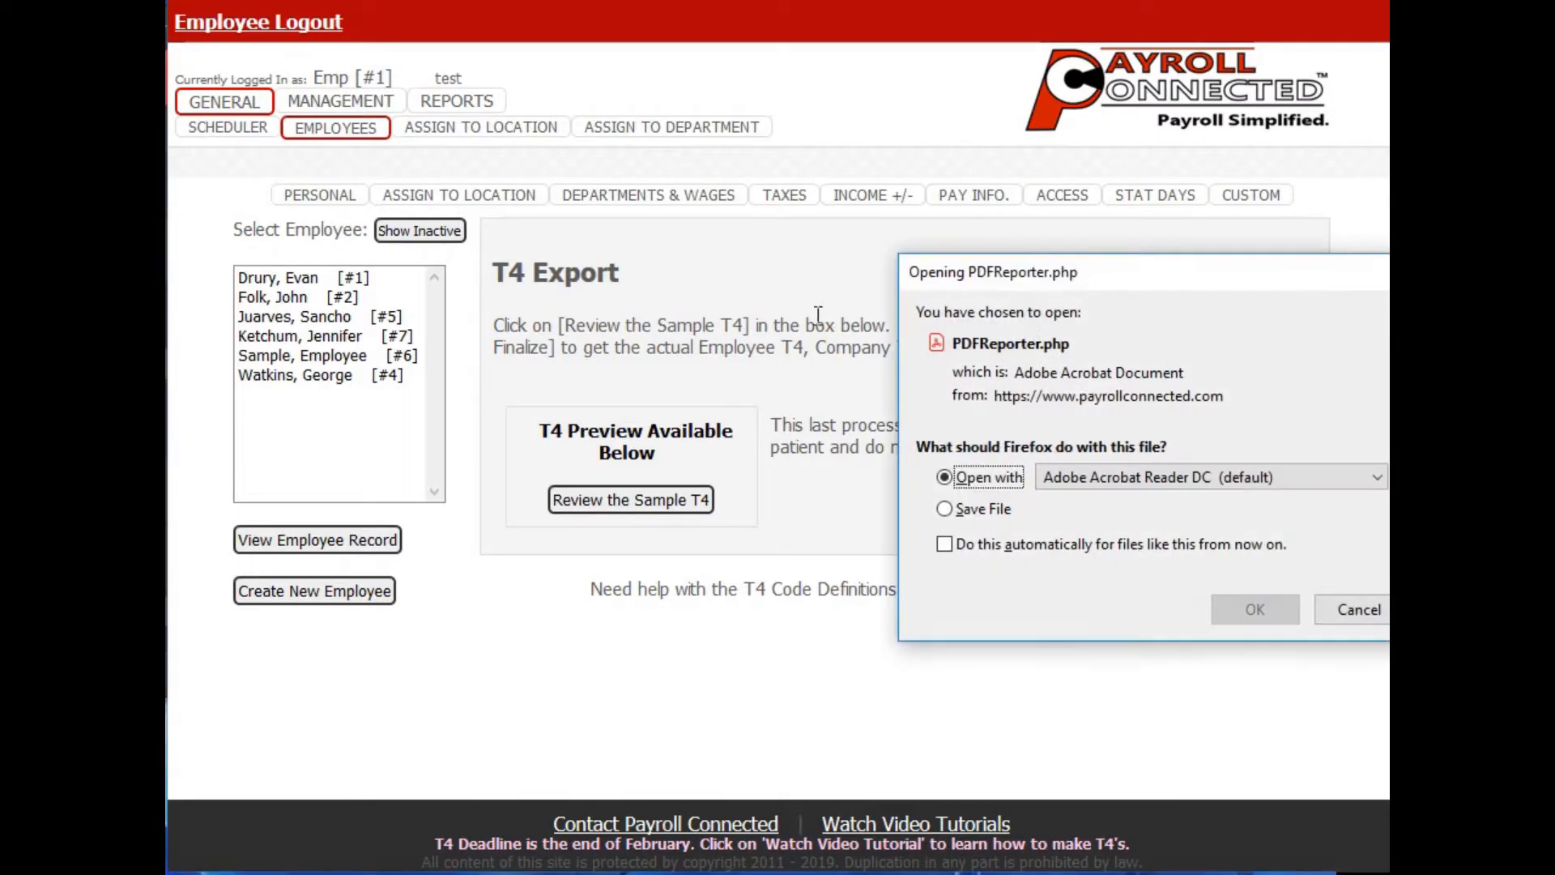
{"action": "left_click", "coordinate": [1270, 614]}
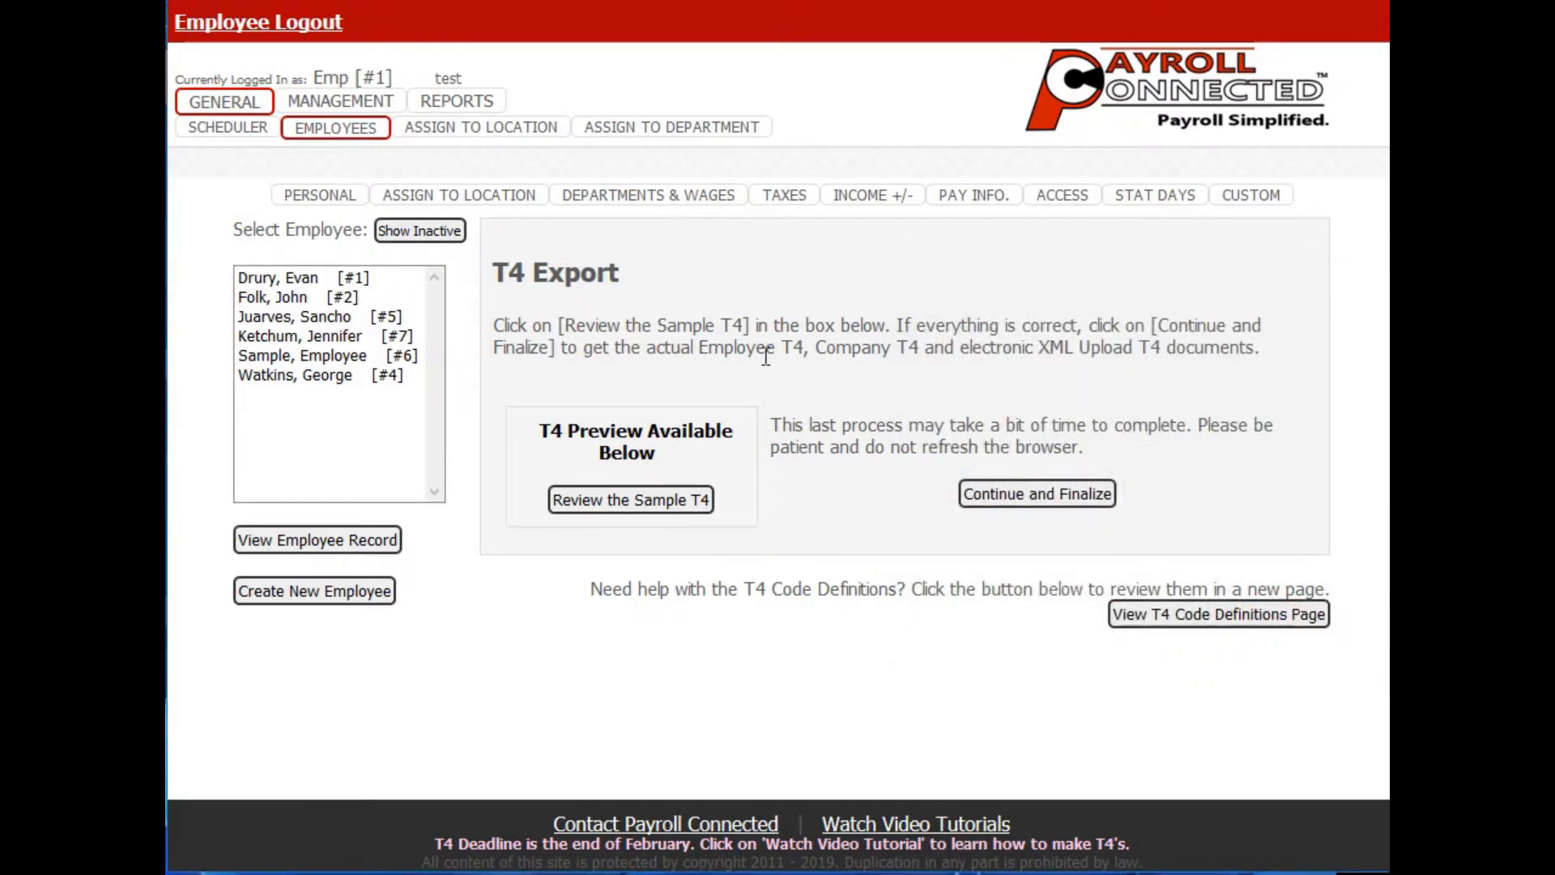
{"action": "scroll", "coordinate": [593, 316], "scroll_direction": "down", "scroll_amount": 10}
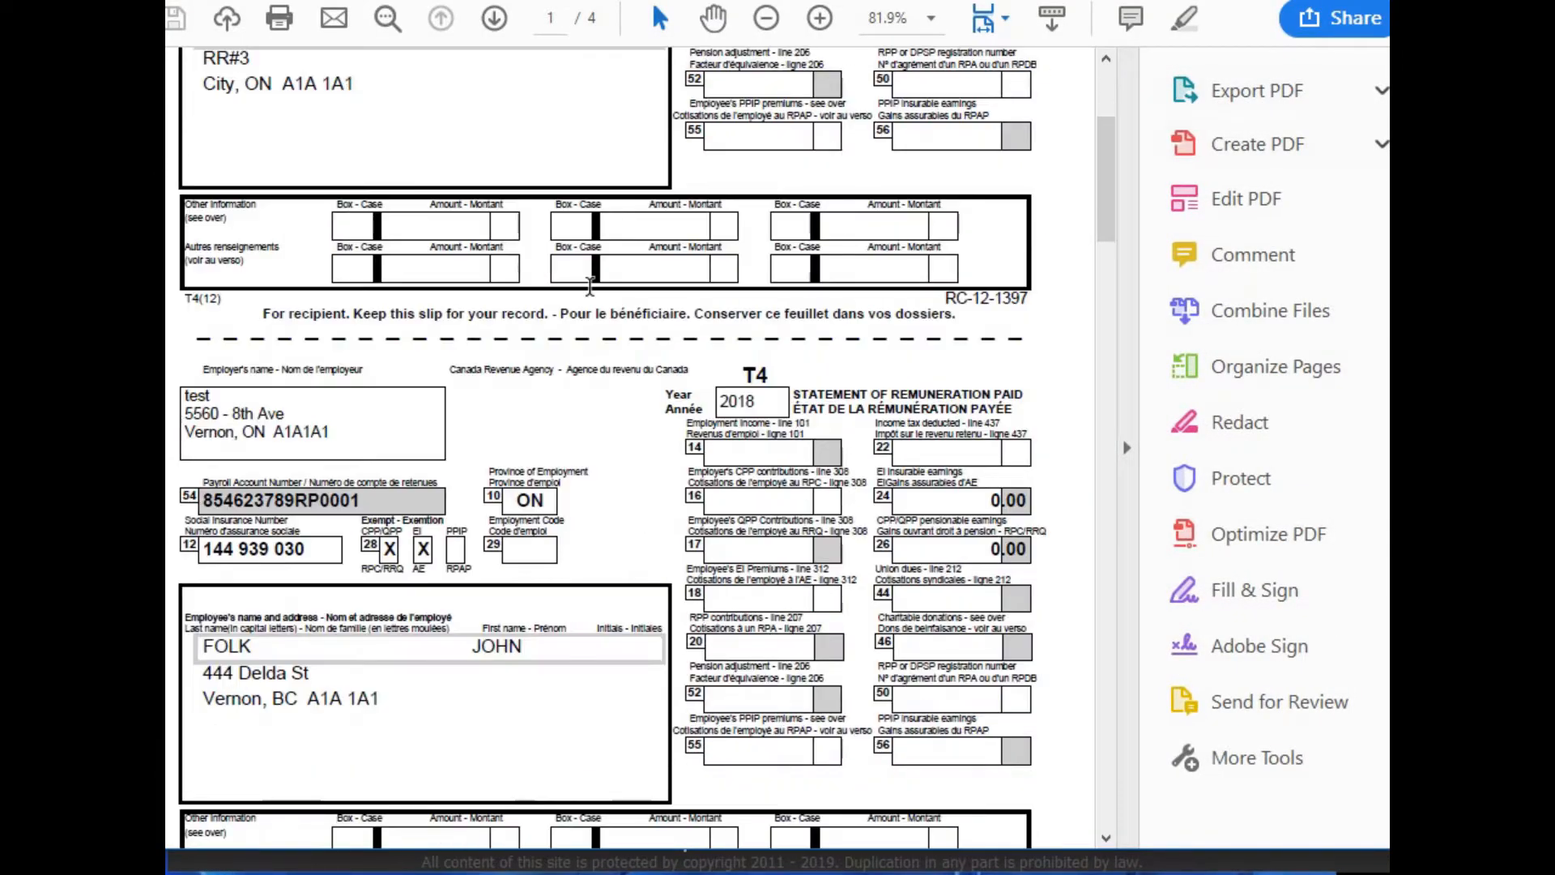
{"action": "scroll", "coordinate": [594, 317], "scroll_direction": "down", "scroll_amount": 20}
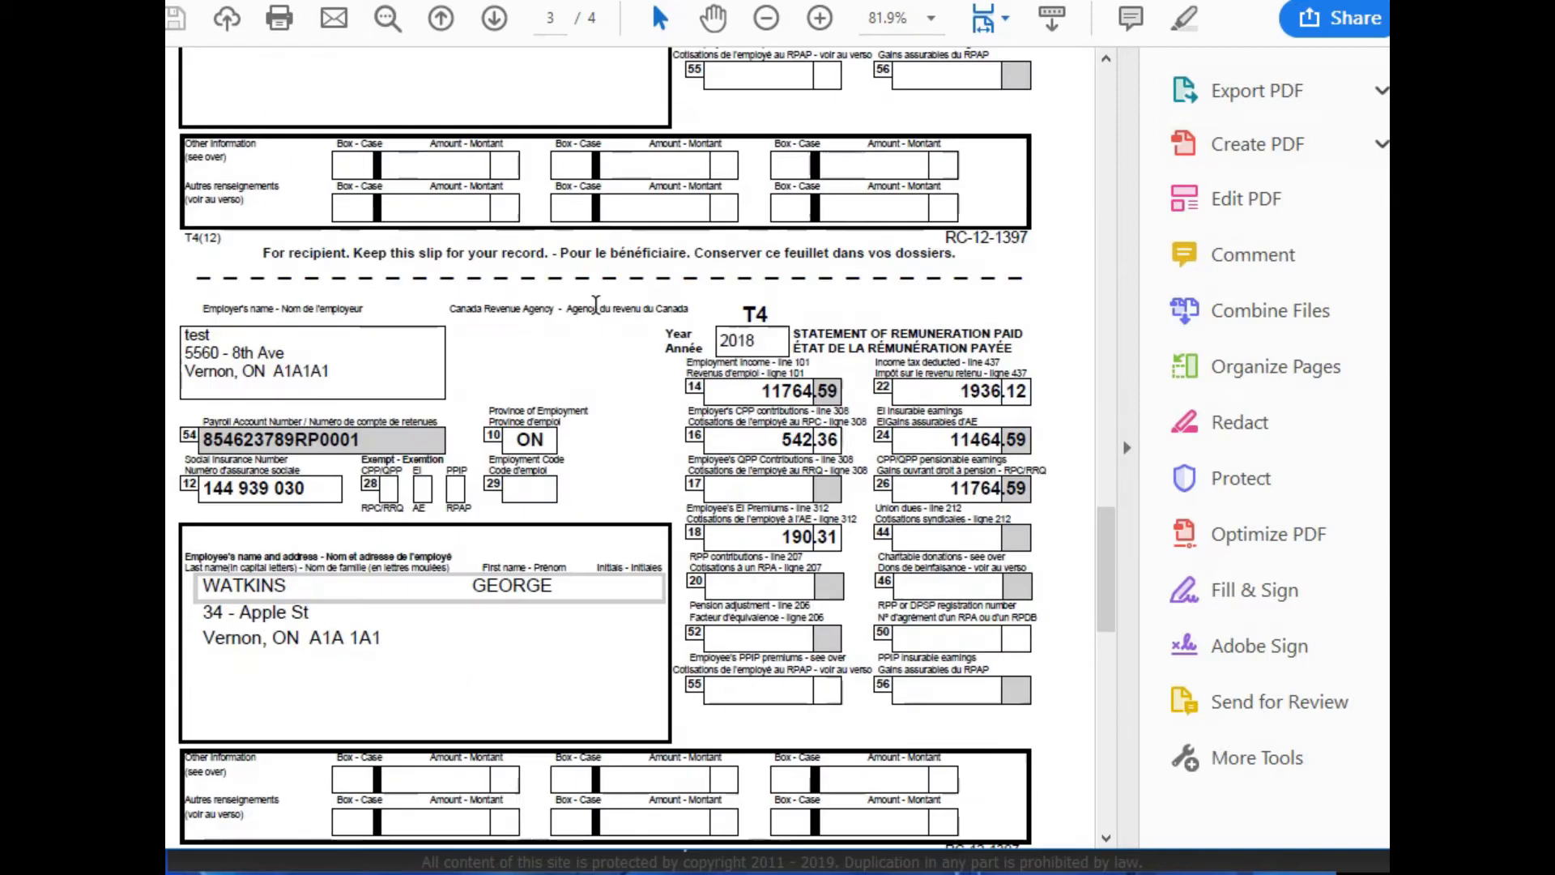
{"action": "scroll", "coordinate": [597, 306], "scroll_direction": "down", "scroll_amount": 5}
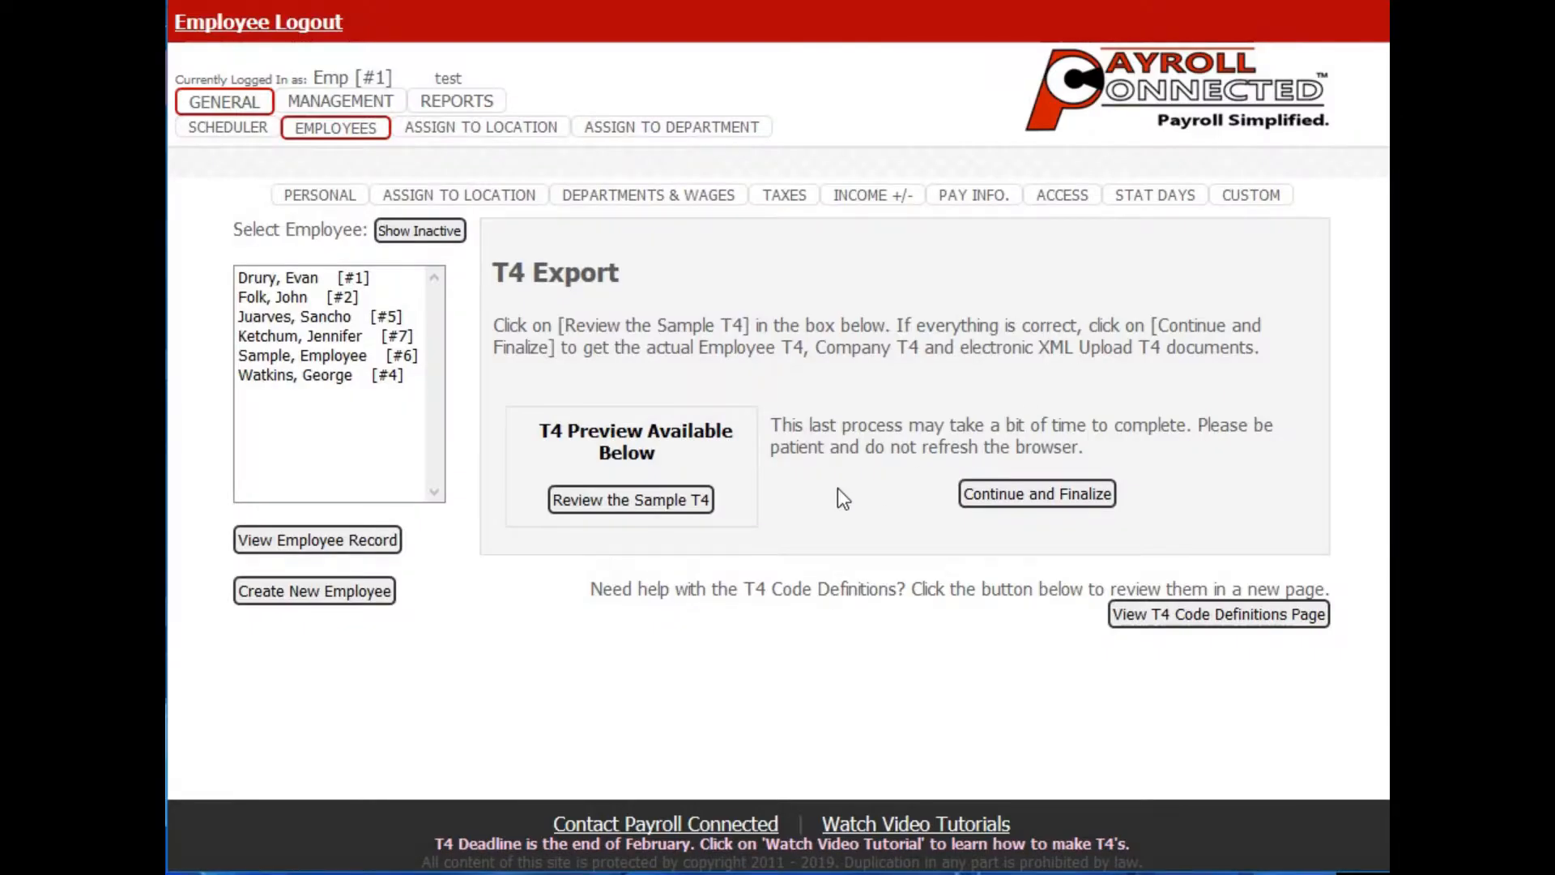
Finalize the T4 export, then open the employee T4s in Adobe Acrobat Reader and look through their pages.
{"action": "left_click", "coordinate": [1085, 496]}
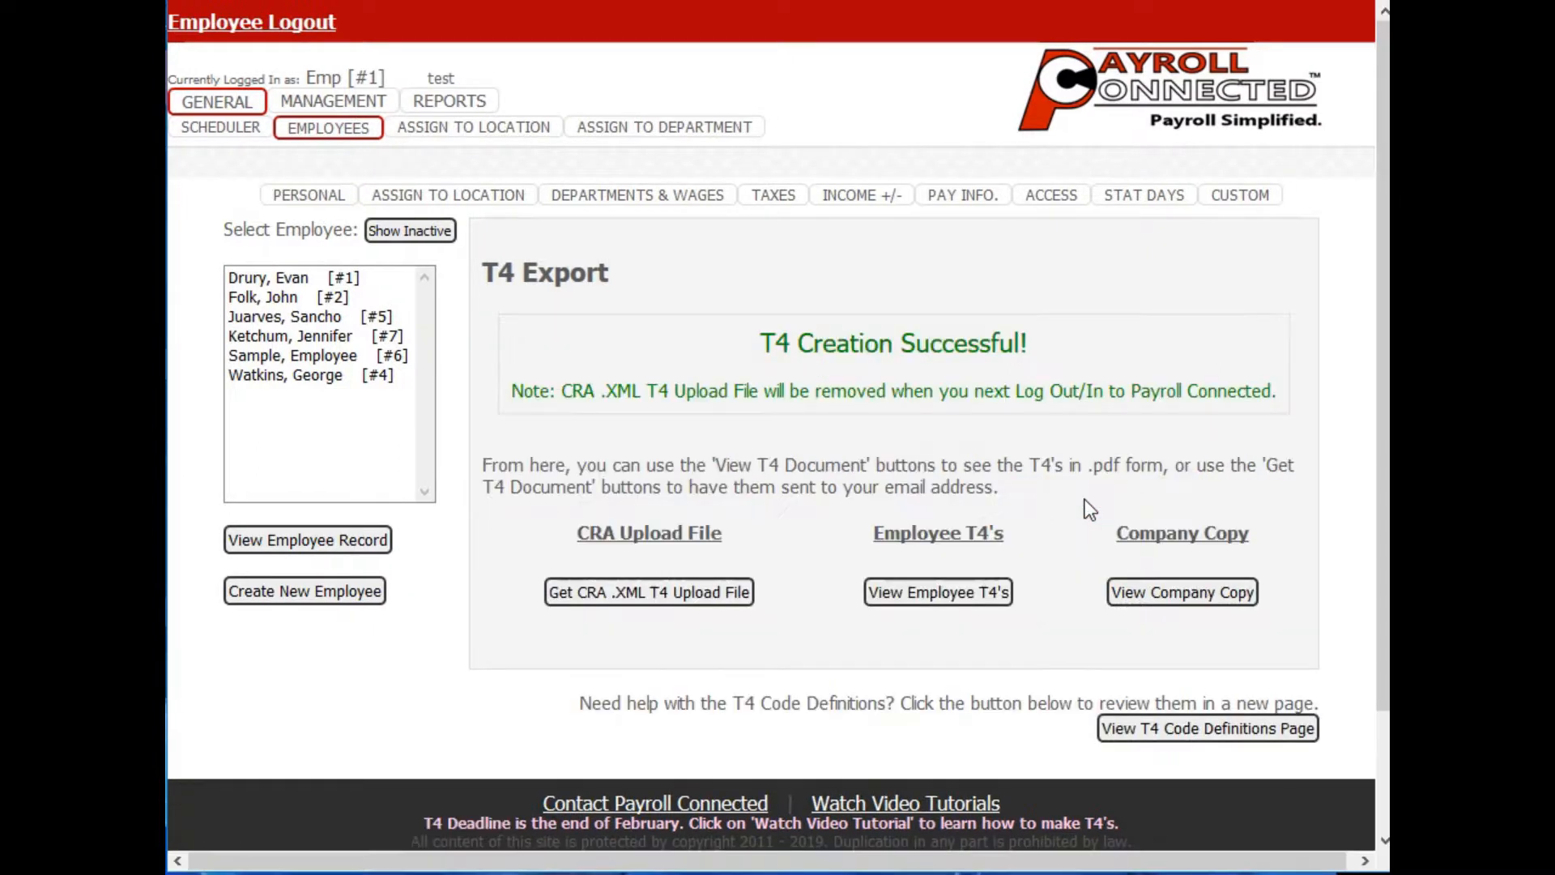
{"action": "left_click", "coordinate": [978, 594]}
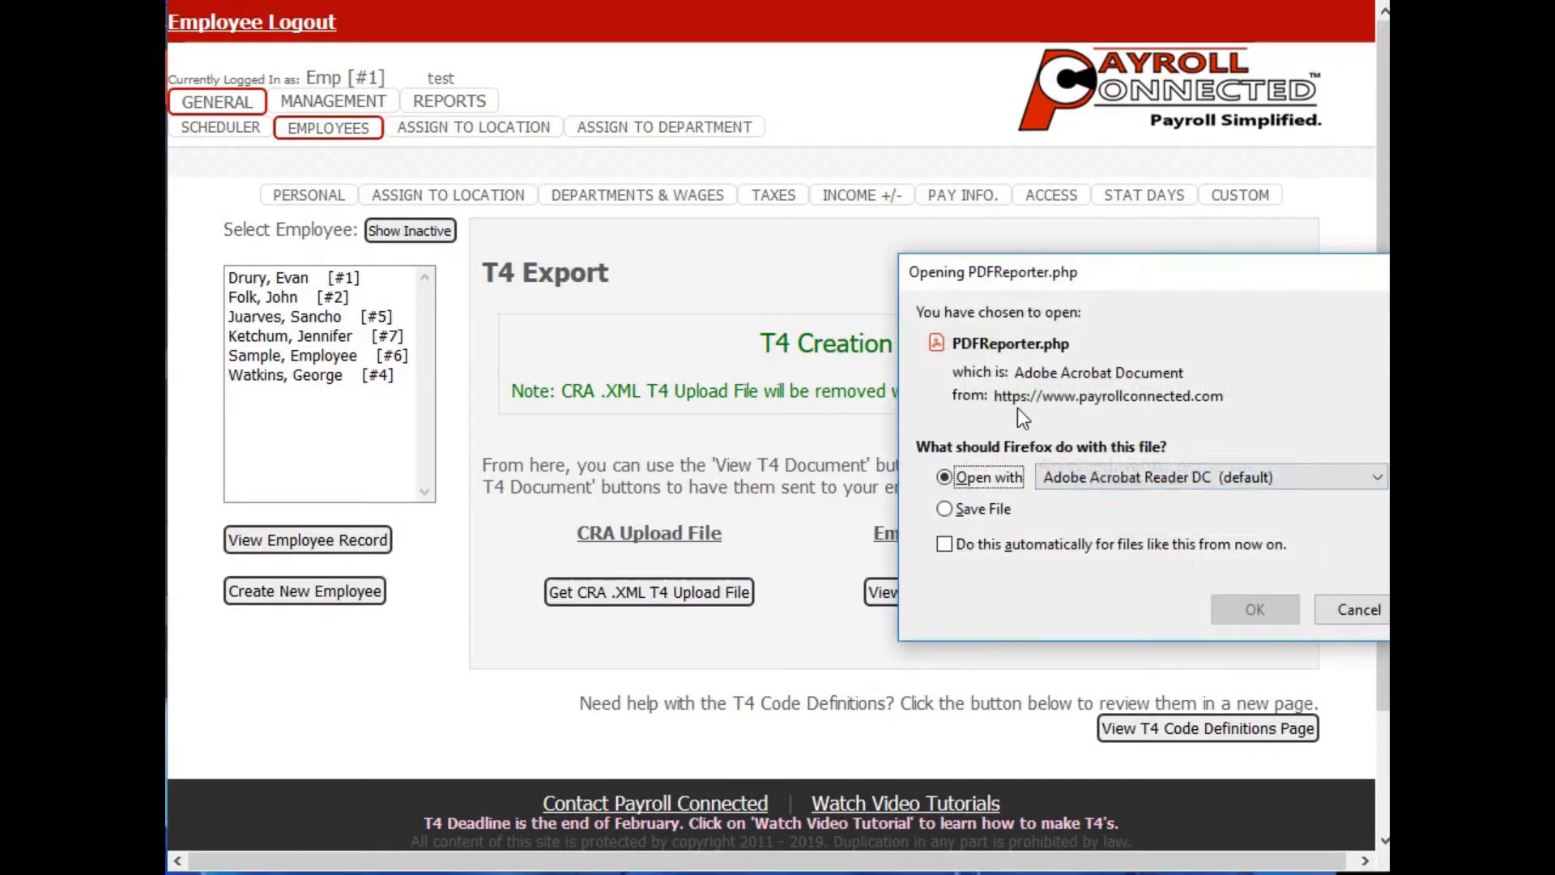
{"action": "left_click", "coordinate": [1257, 611]}
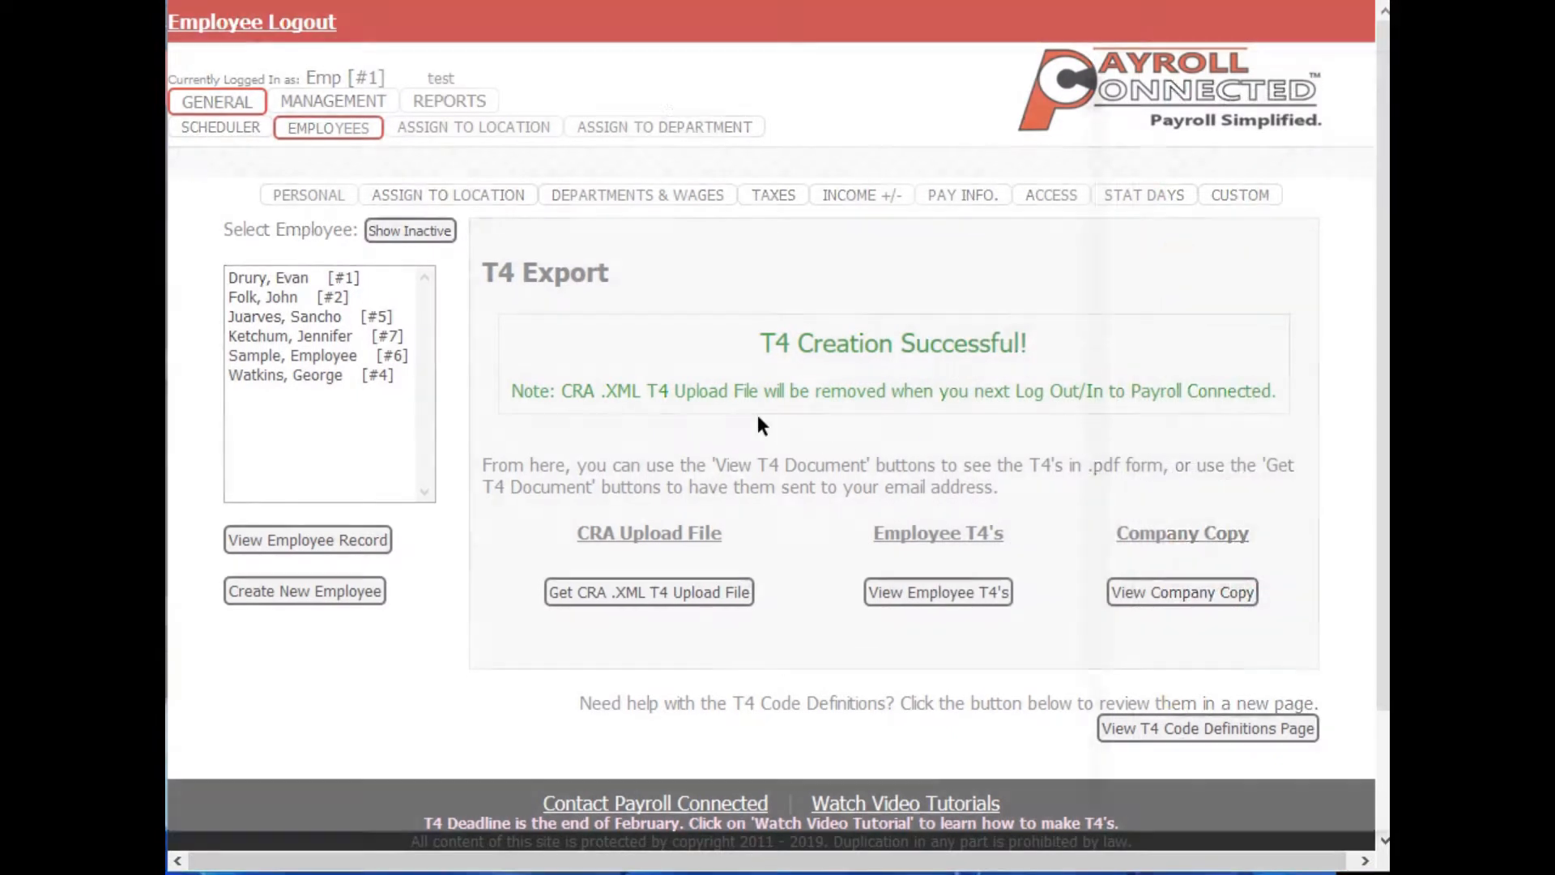
{"action": "scroll", "coordinate": [609, 337], "scroll_direction": "down", "scroll_amount": 5}
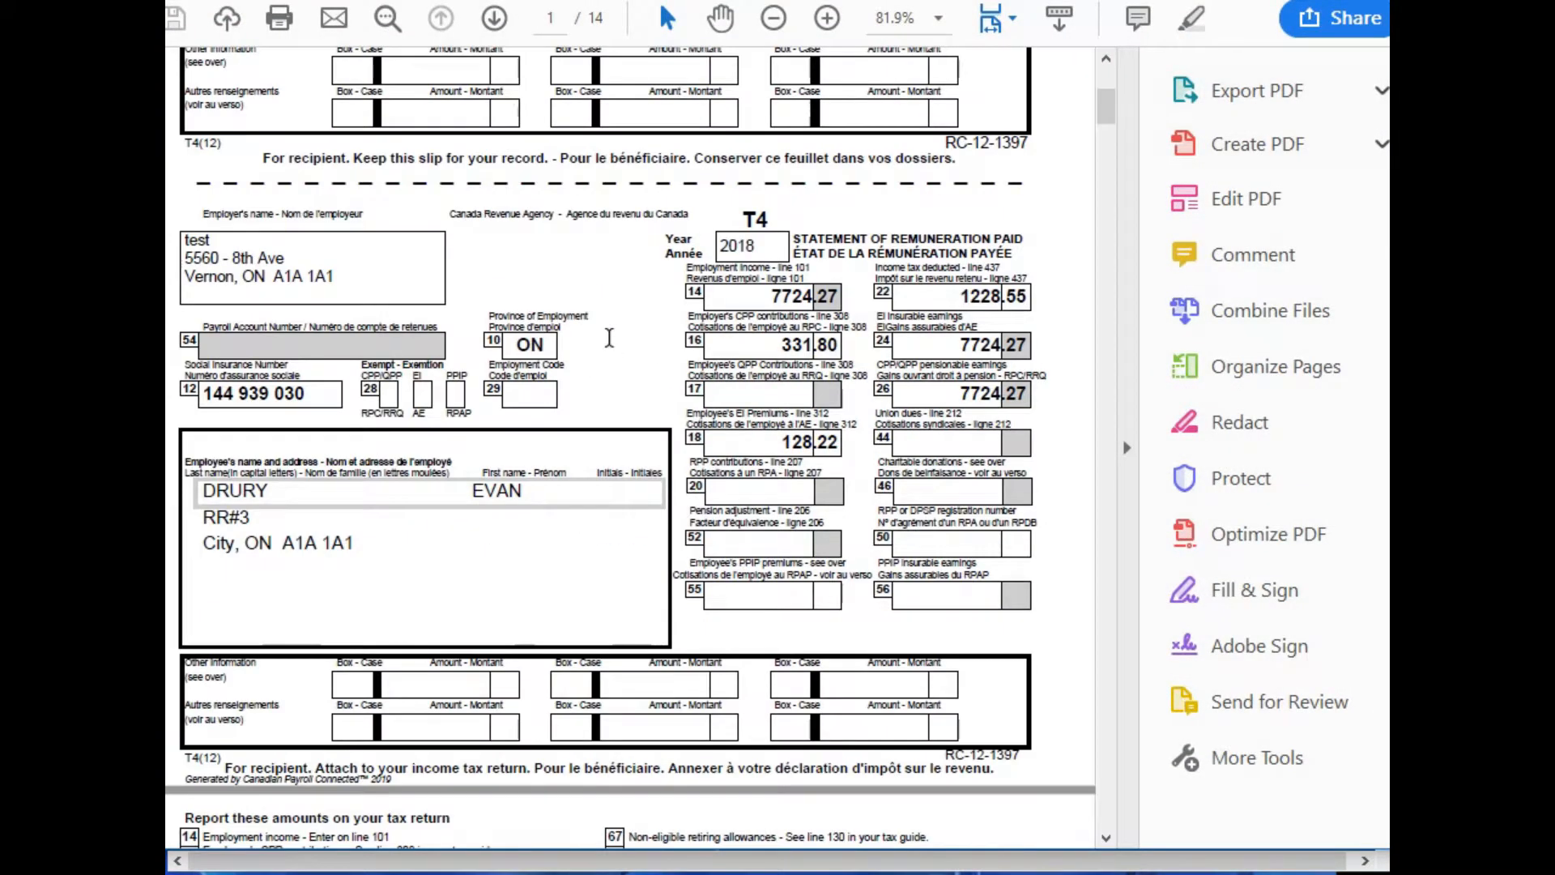
{"action": "scroll", "coordinate": [609, 337], "scroll_direction": "down", "scroll_amount": 8}
{"action": "scroll", "coordinate": [609, 337], "scroll_direction": "down", "scroll_amount": 2}
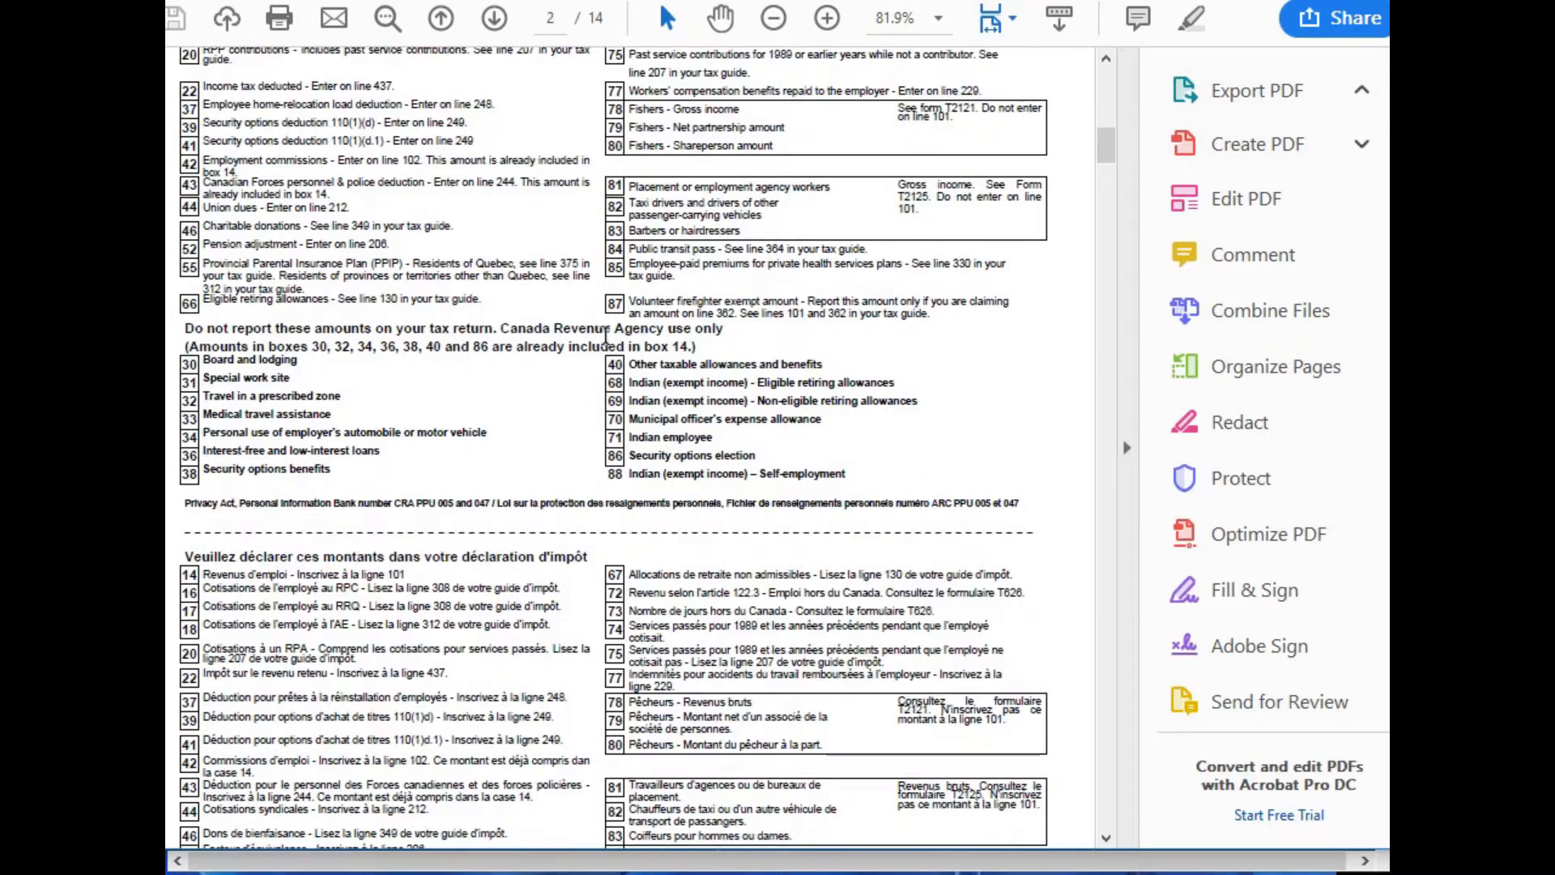
{"action": "scroll", "coordinate": [621, 575], "scroll_direction": "down", "scroll_amount": 3}
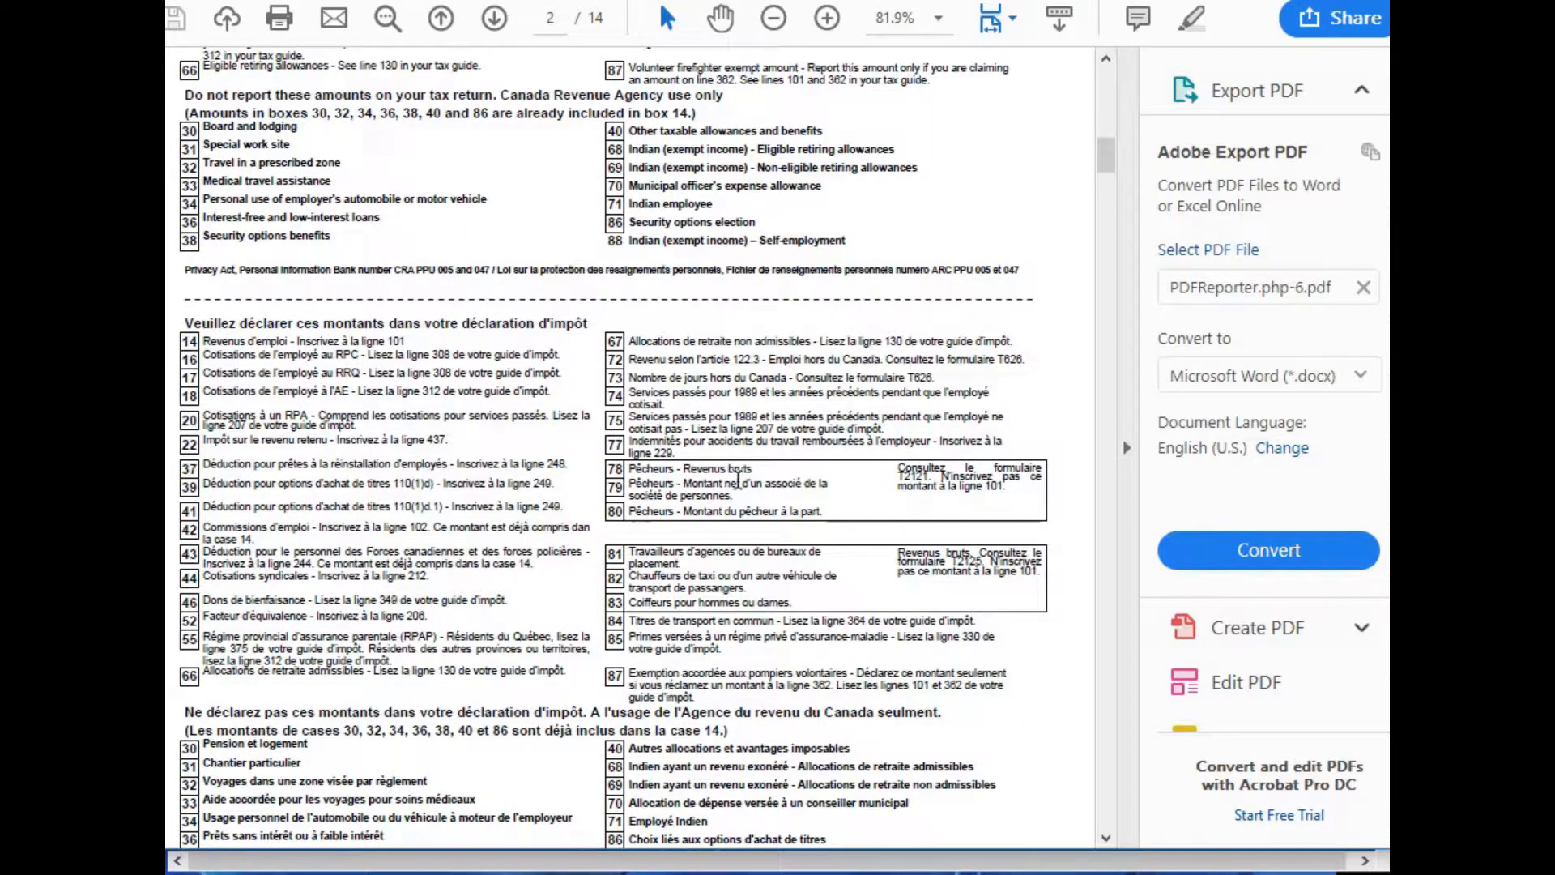
{"action": "scroll", "coordinate": [741, 527], "scroll_direction": "down", "scroll_amount": 7}
{"action": "scroll", "coordinate": [662, 361], "scroll_direction": "down", "scroll_amount": 4}
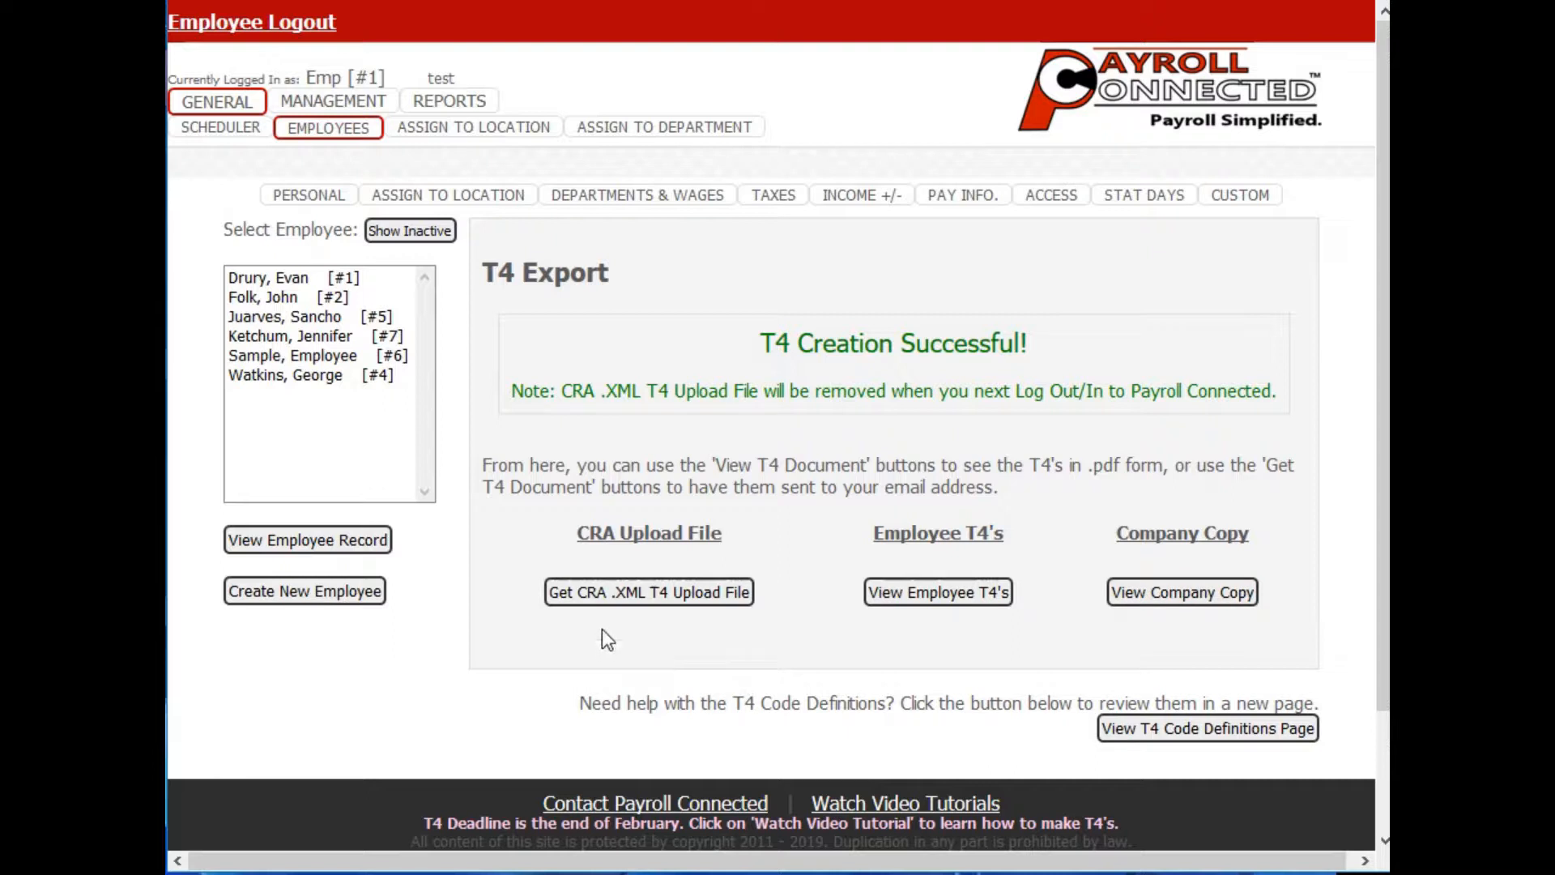
Save the CRA XML T4 upload file to the desktop as T4UploadFile.xml.
{"action": "left_click", "coordinate": [643, 596]}
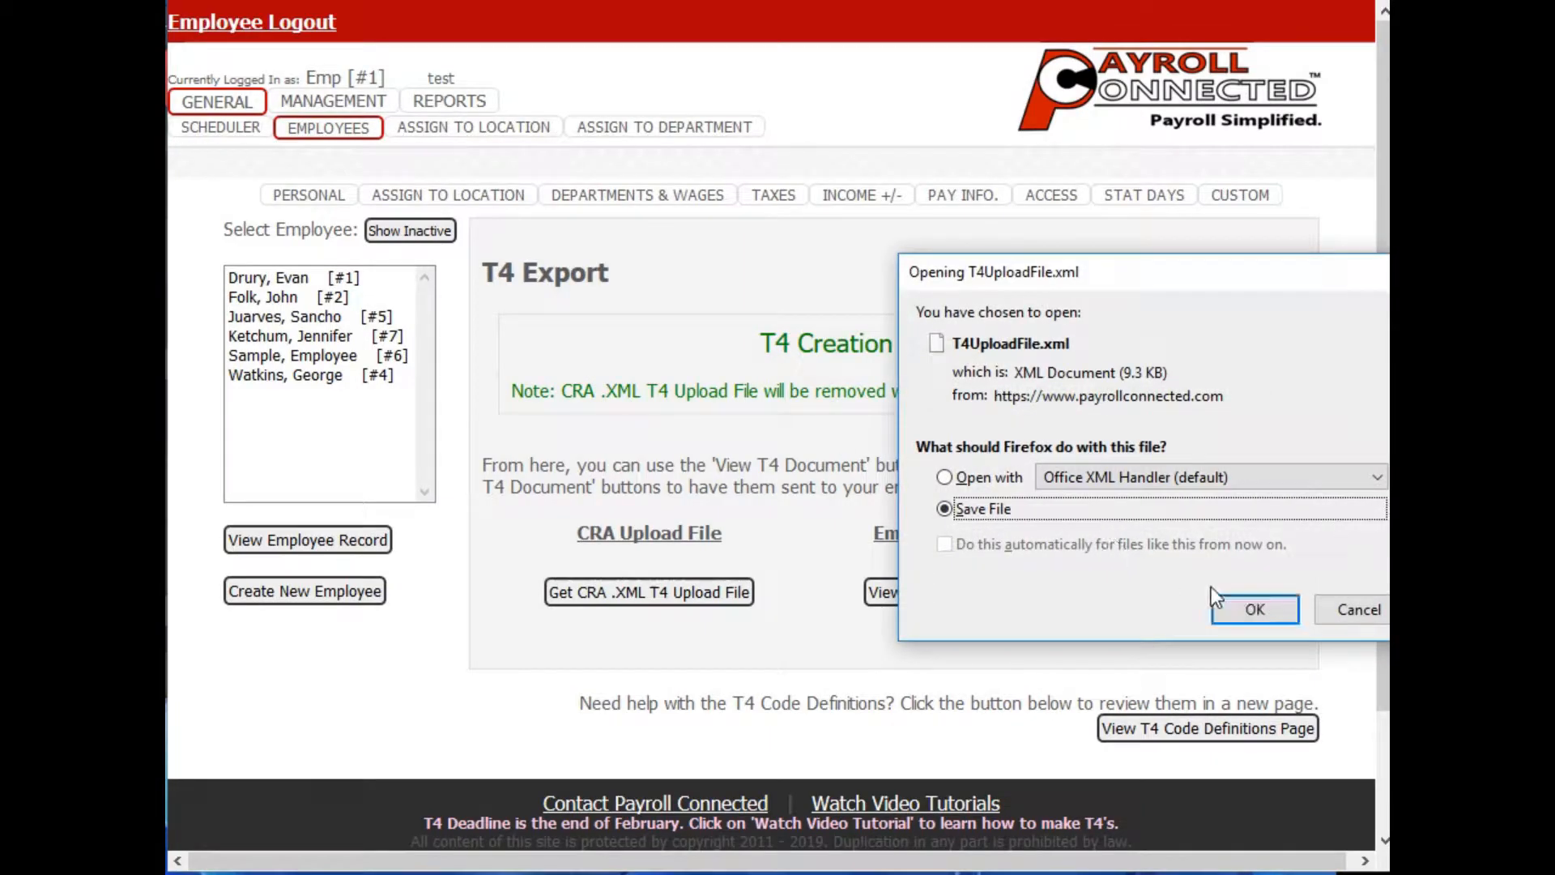
{"action": "left_click", "coordinate": [1250, 608]}
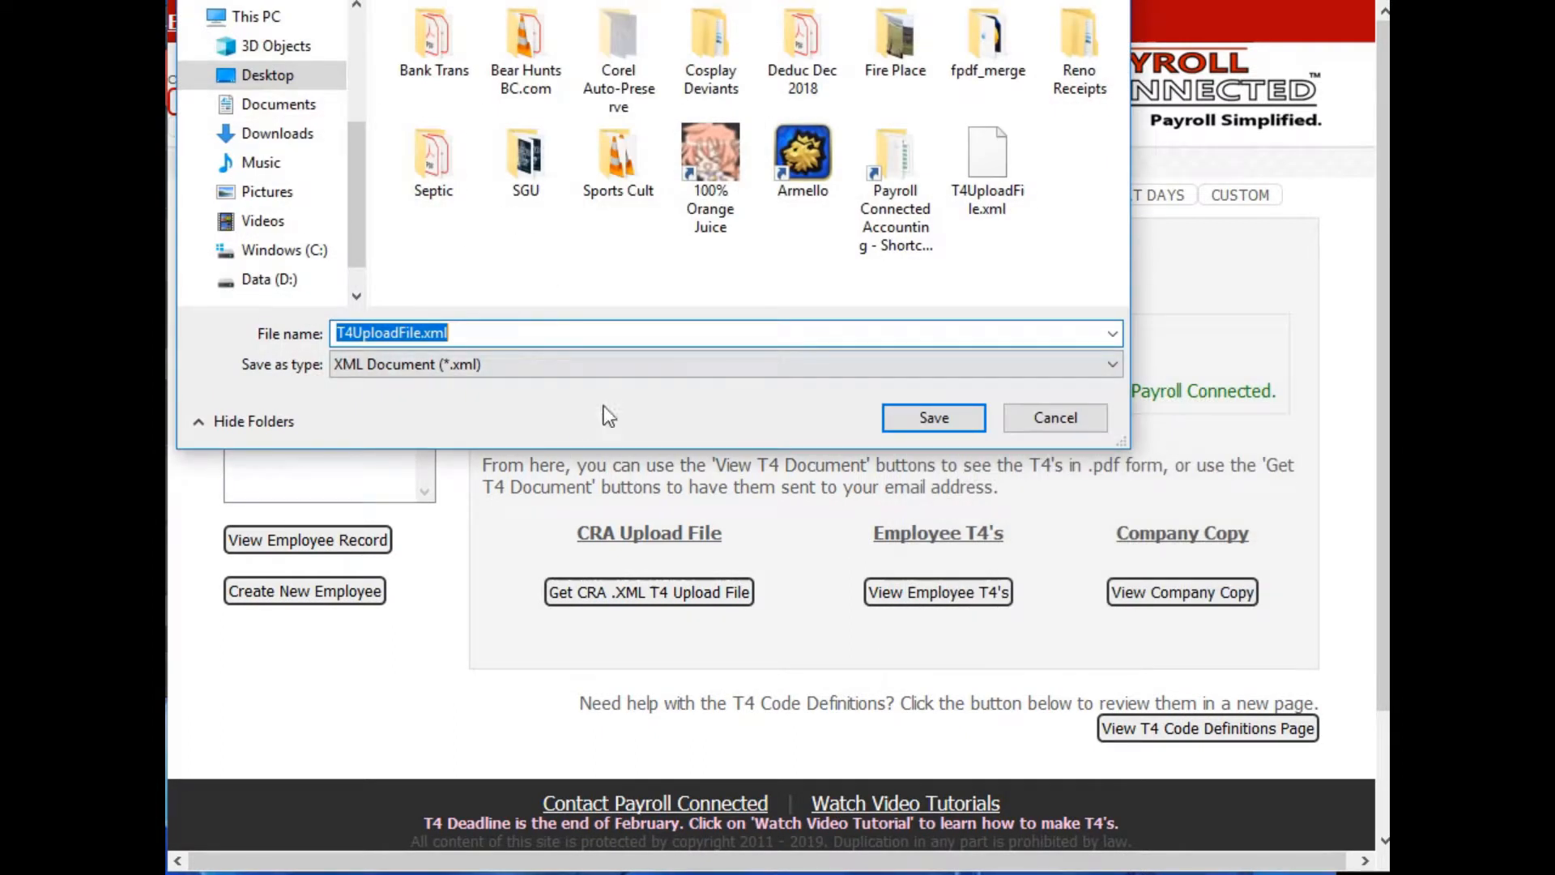
{"action": "left_click", "coordinate": [931, 417]}
{"action": "left_click", "coordinate": [528, 366]}
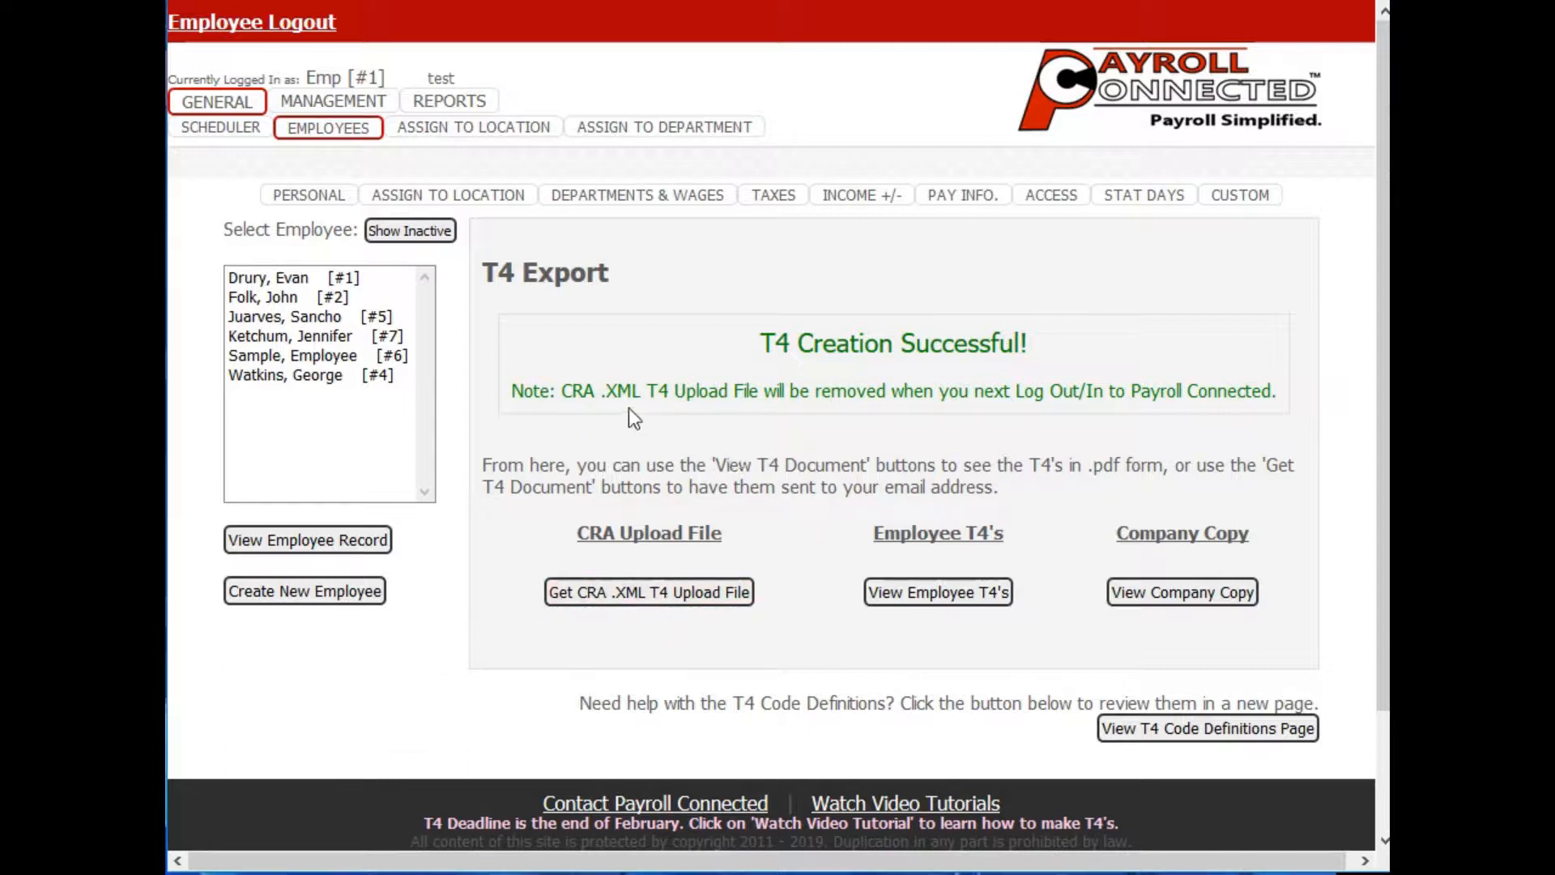
Open the personal record of the fourth employee in the employee list and look over the details.
{"action": "left_click", "coordinate": [220, 128]}
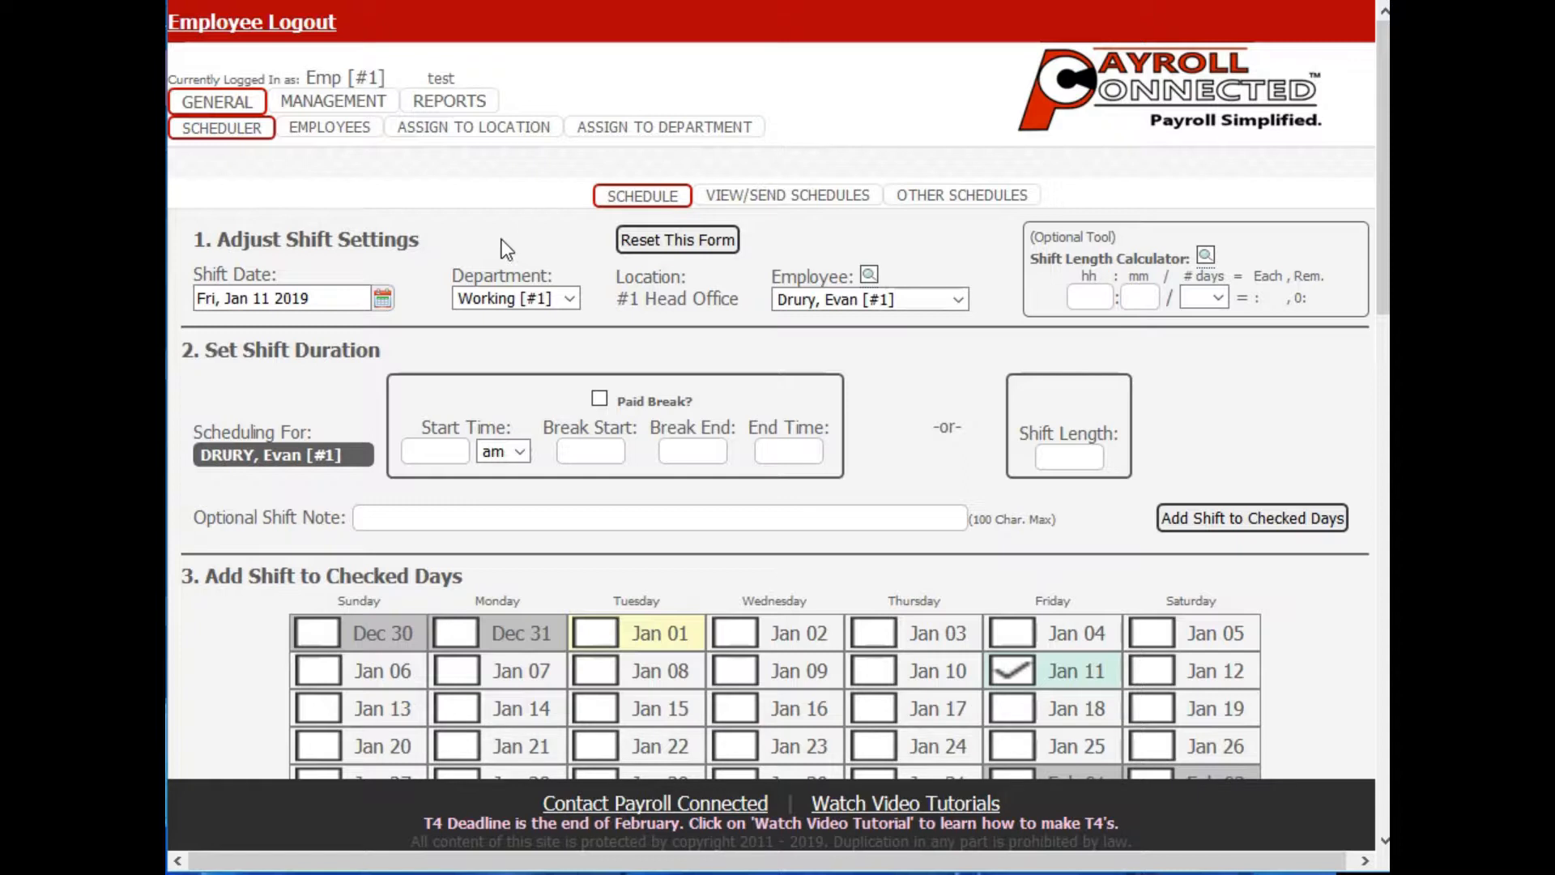
{"action": "left_click", "coordinate": [354, 132]}
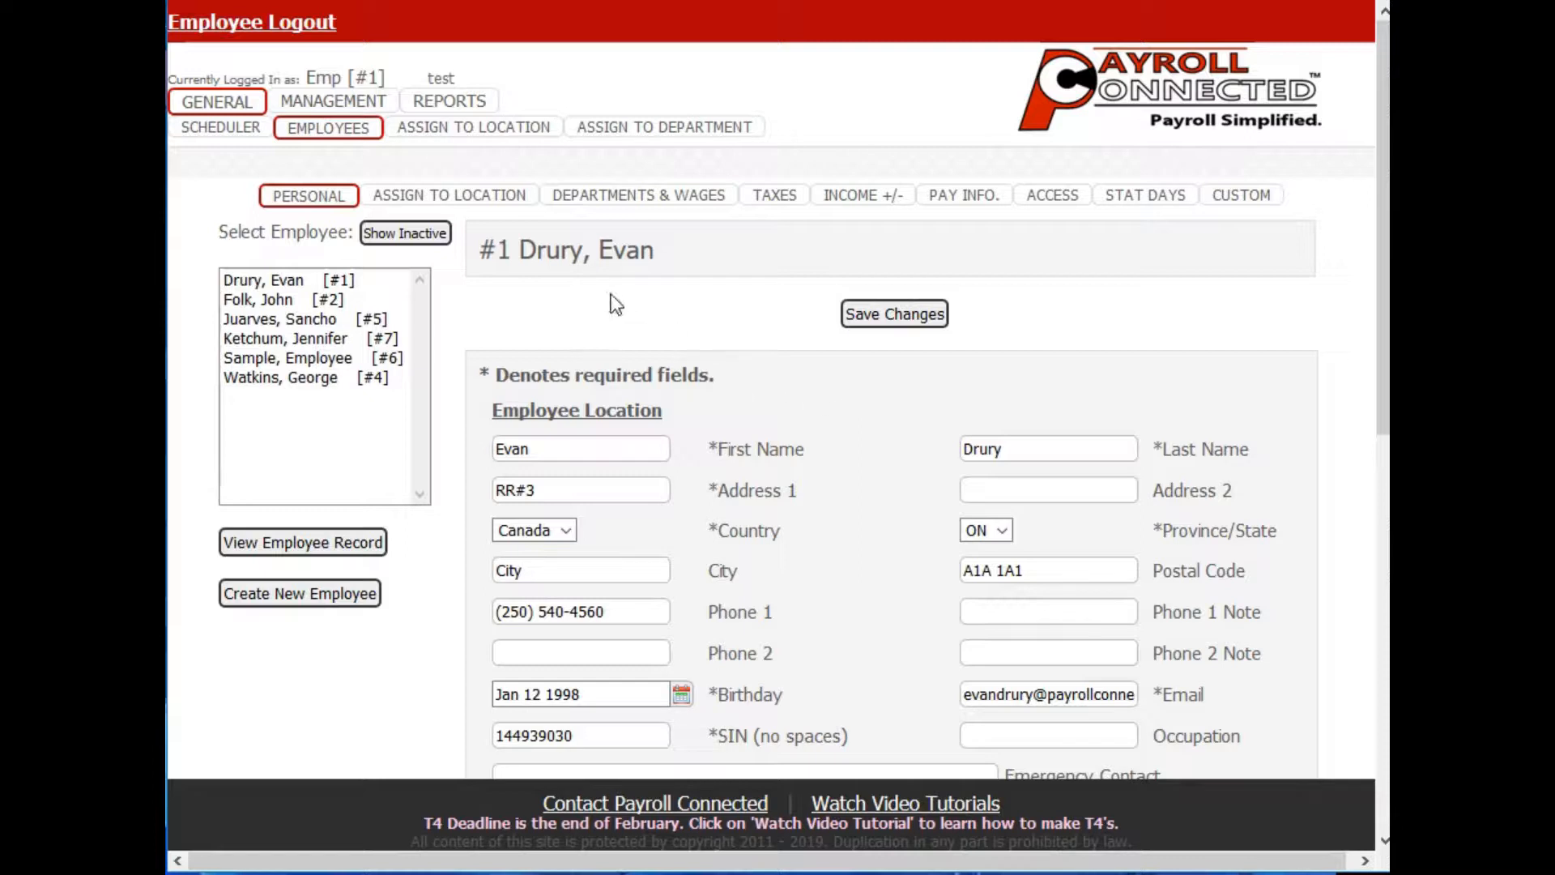
{"action": "mouse_move", "coordinate": [224, 98]}
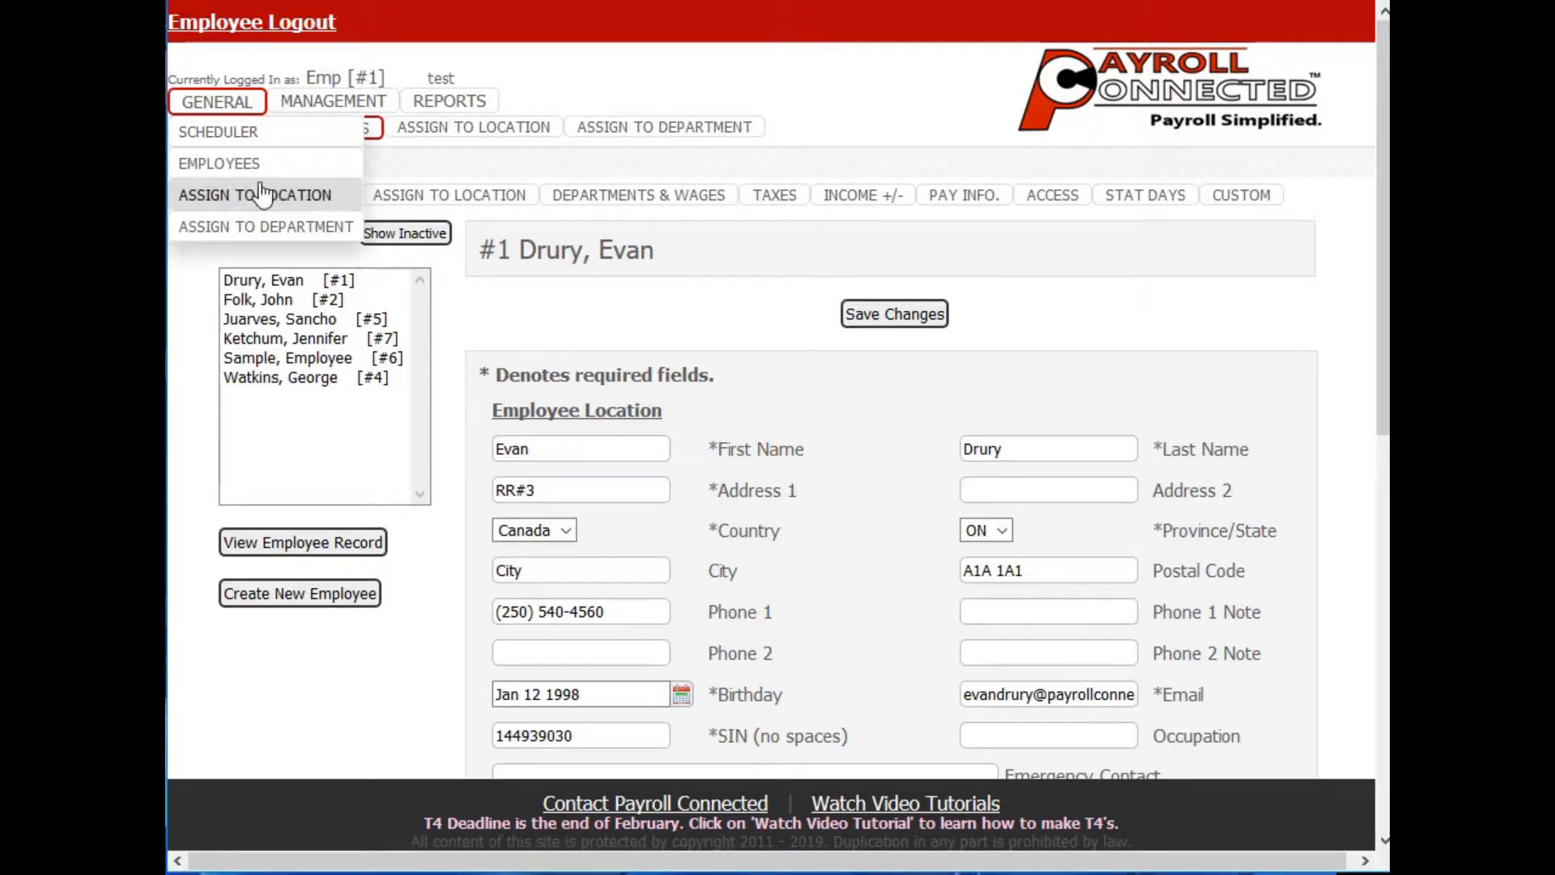
{"action": "left_click", "coordinate": [318, 340]}
{"action": "left_click", "coordinate": [360, 544]}
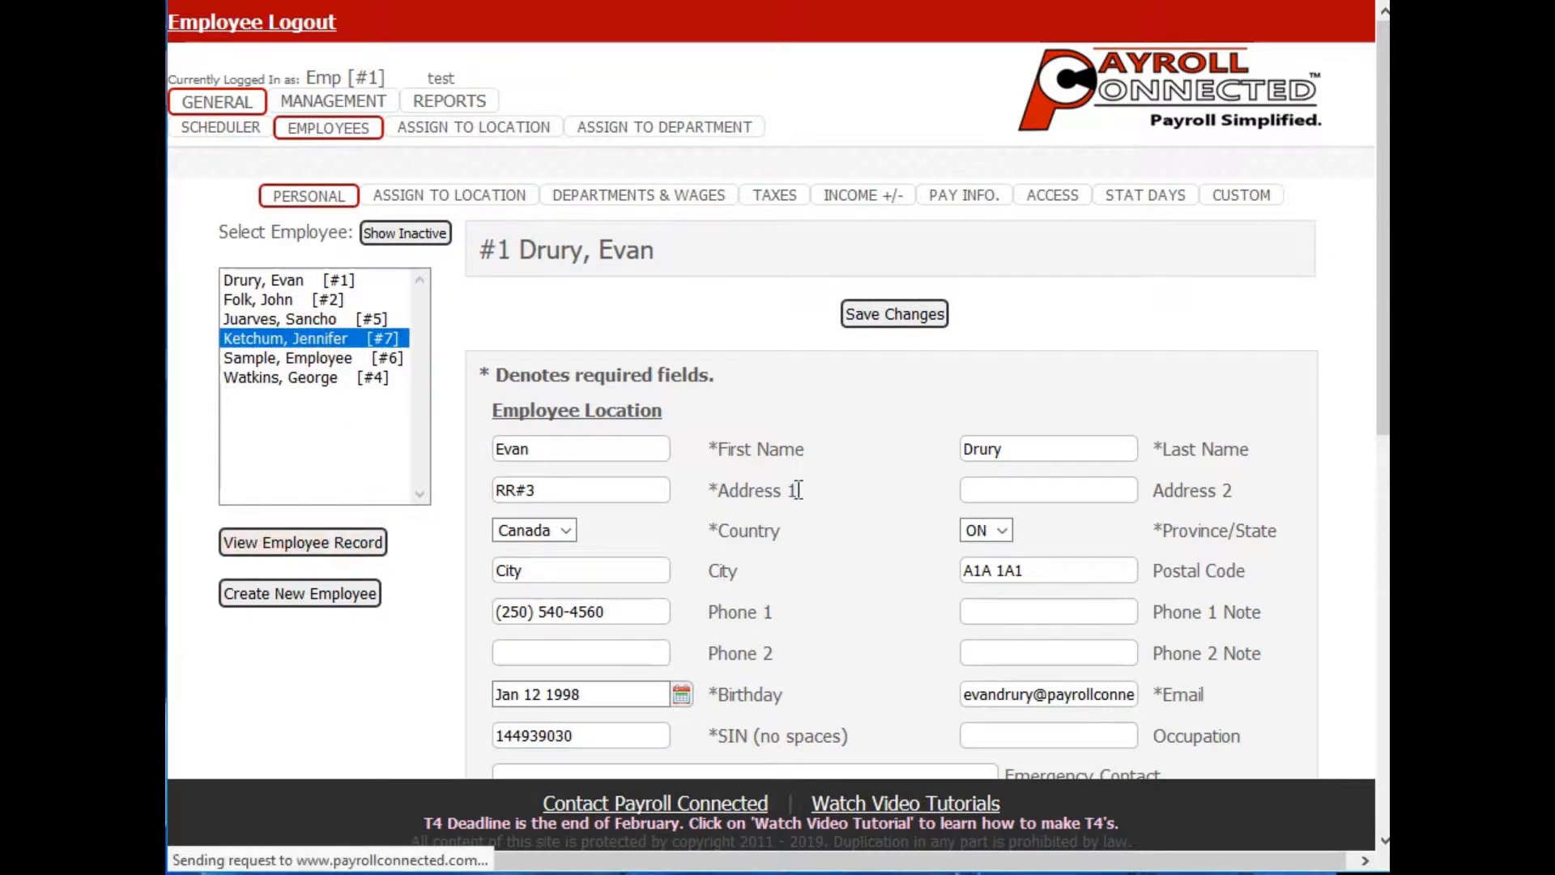
{"action": "scroll", "coordinate": [863, 478], "scroll_direction": "down", "scroll_amount": 5}
{"action": "scroll", "coordinate": [819, 340], "scroll_direction": "up", "scroll_amount": 5}
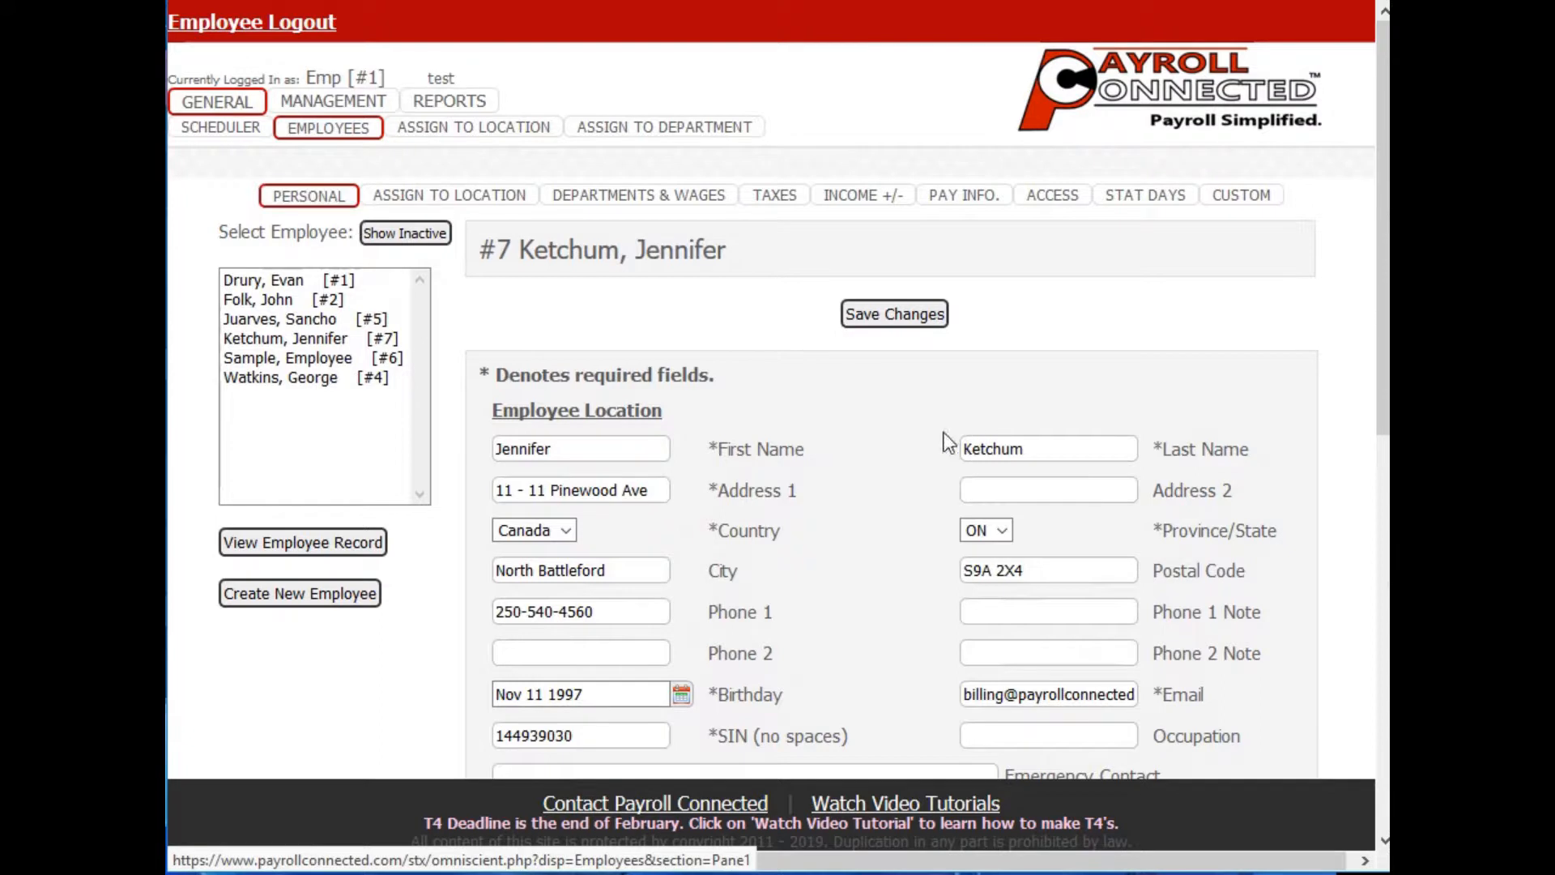
Set the employee's last day worked to Jan 05 2019 with ROE reason E00 - Quit and save the changes.
{"action": "scroll", "coordinate": [878, 441], "scroll_direction": "down", "scroll_amount": 7}
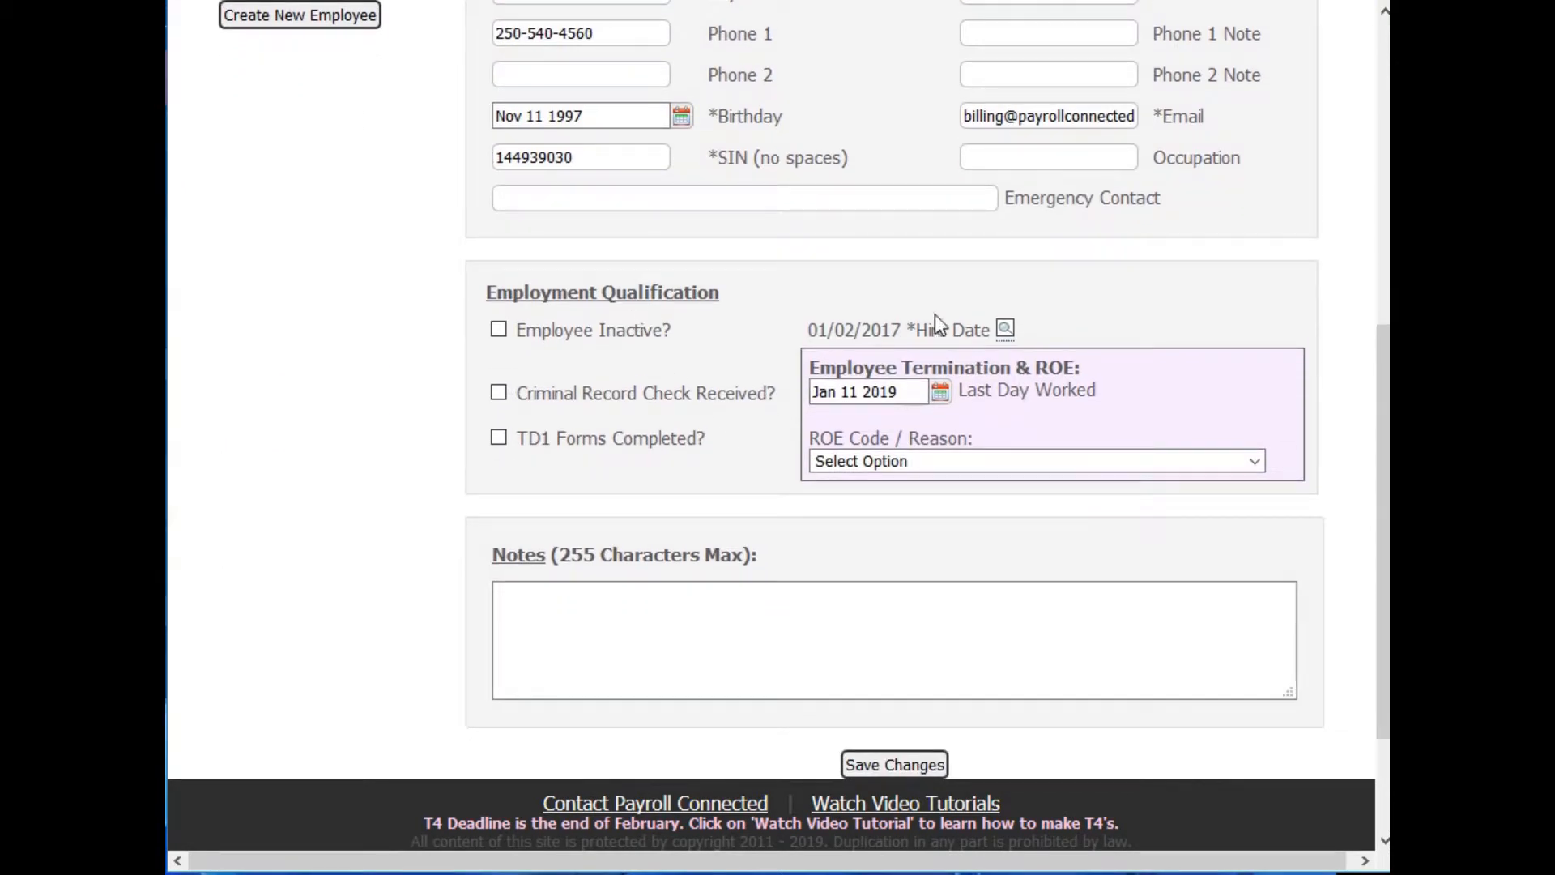
{"action": "left_click", "coordinate": [924, 391]}
{"action": "left_click", "coordinate": [940, 392]}
{"action": "left_click", "coordinate": [1087, 496]}
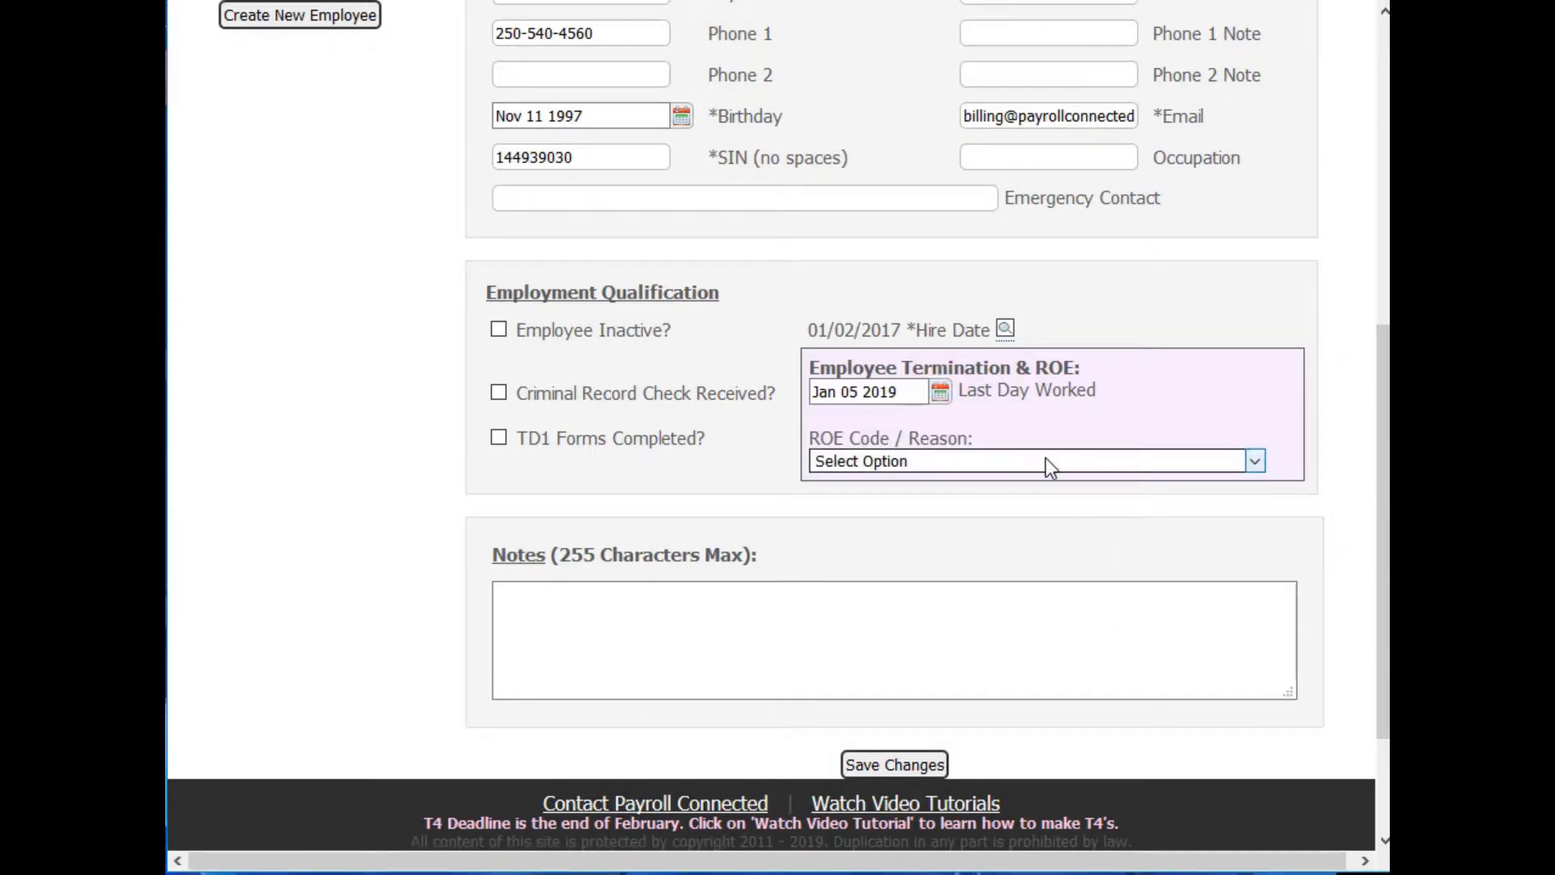
{"action": "left_click", "coordinate": [1046, 461]}
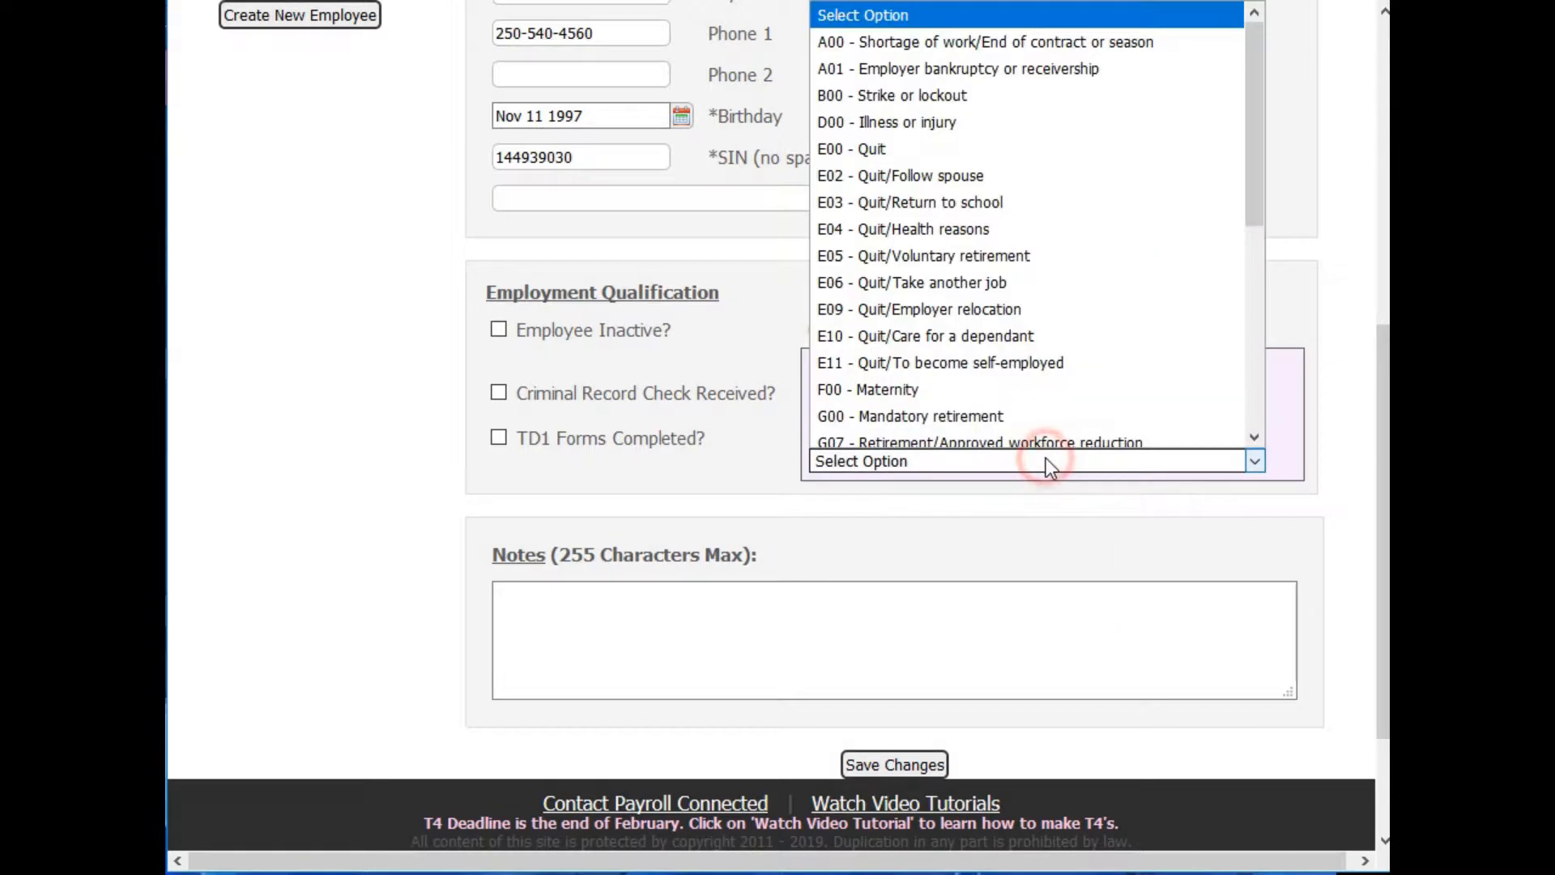
{"action": "left_click", "coordinate": [945, 143]}
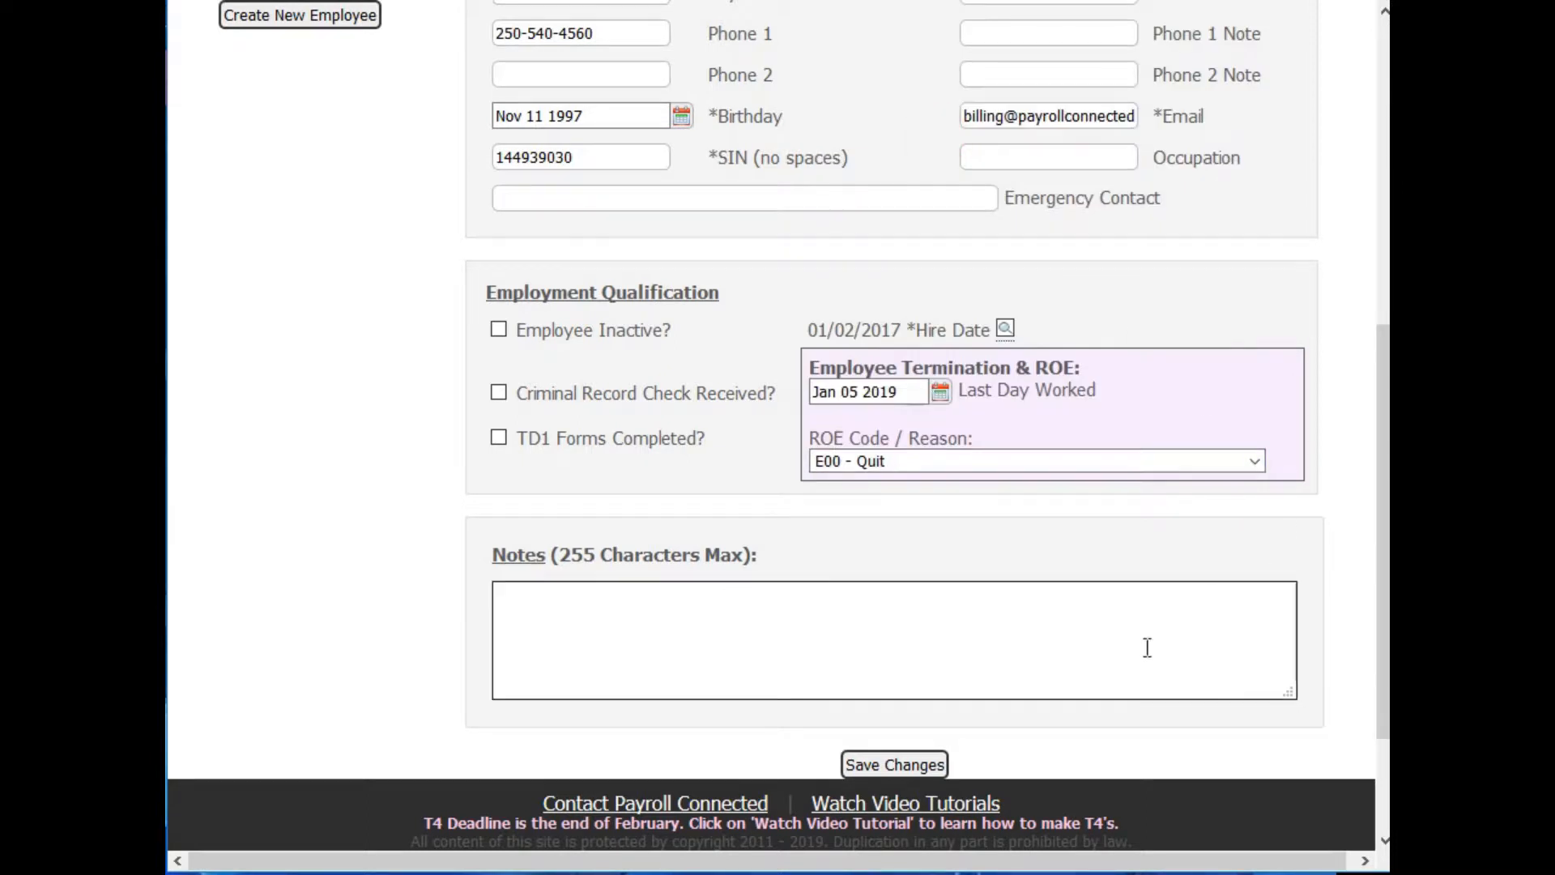
{"action": "left_click", "coordinate": [882, 767]}
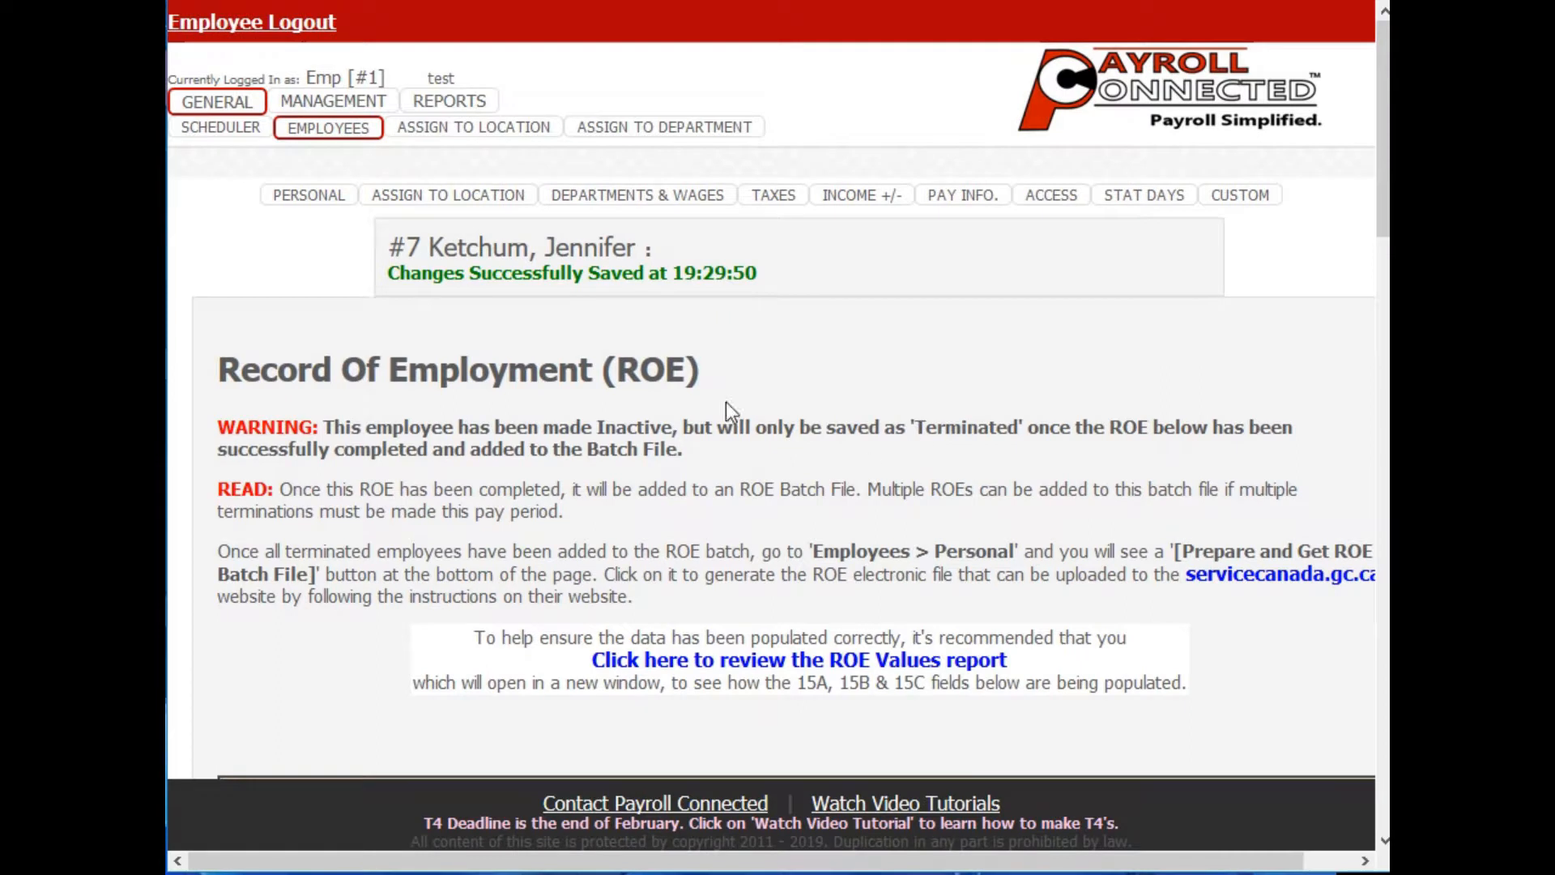
Read the Record of Employment instructions and check the employer and employee details in blocks 1 to 12 of the form.
{"action": "scroll", "coordinate": [1011, 438], "scroll_direction": "down", "scroll_amount": 1}
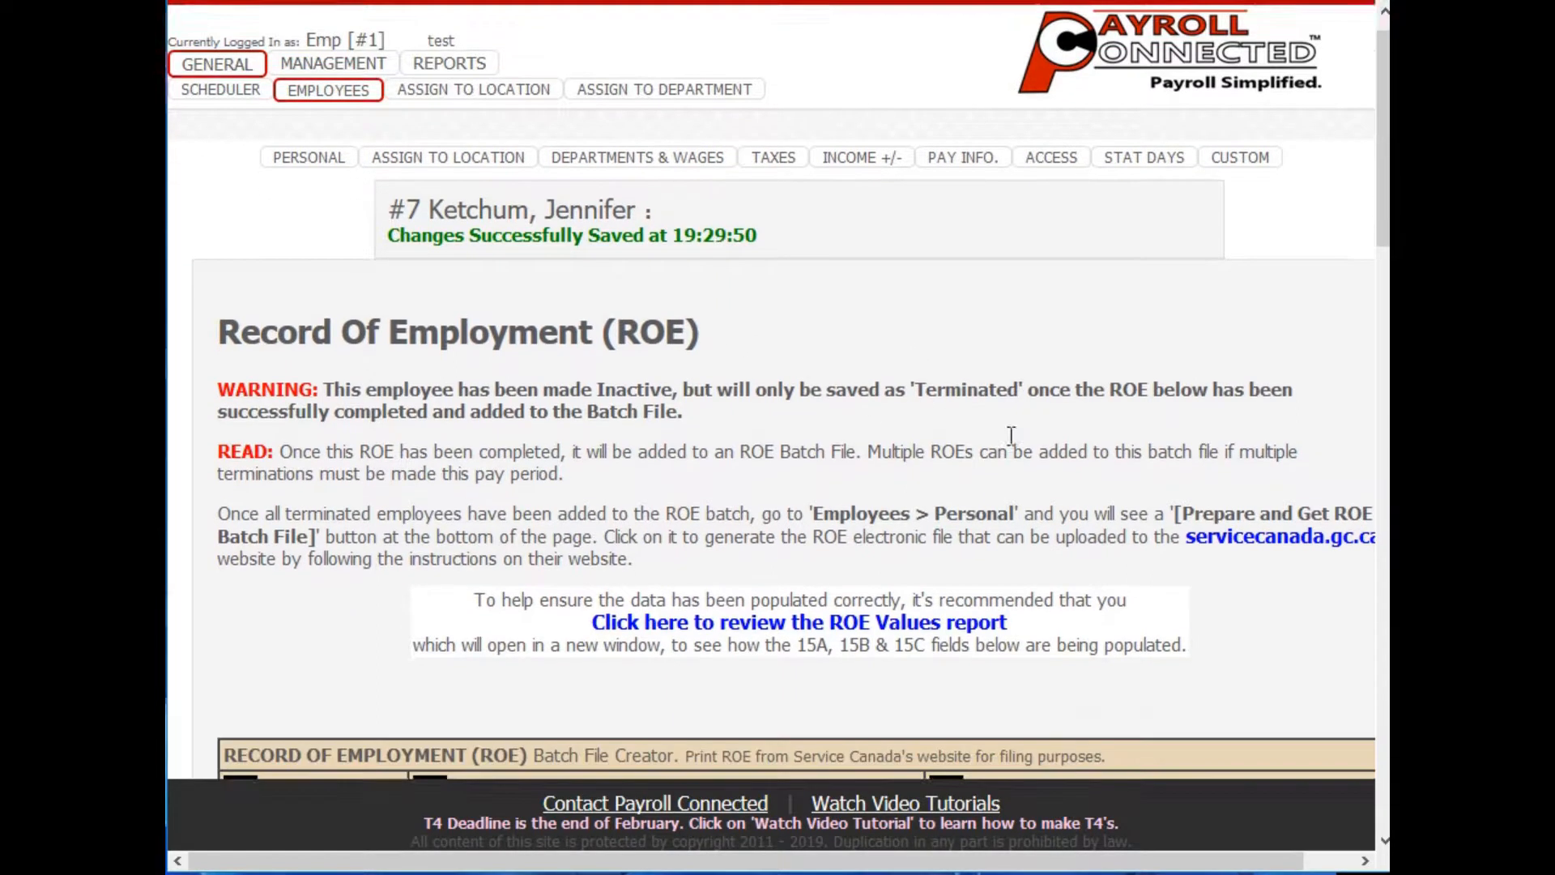
{"action": "scroll", "coordinate": [988, 425], "scroll_direction": "down", "scroll_amount": 2}
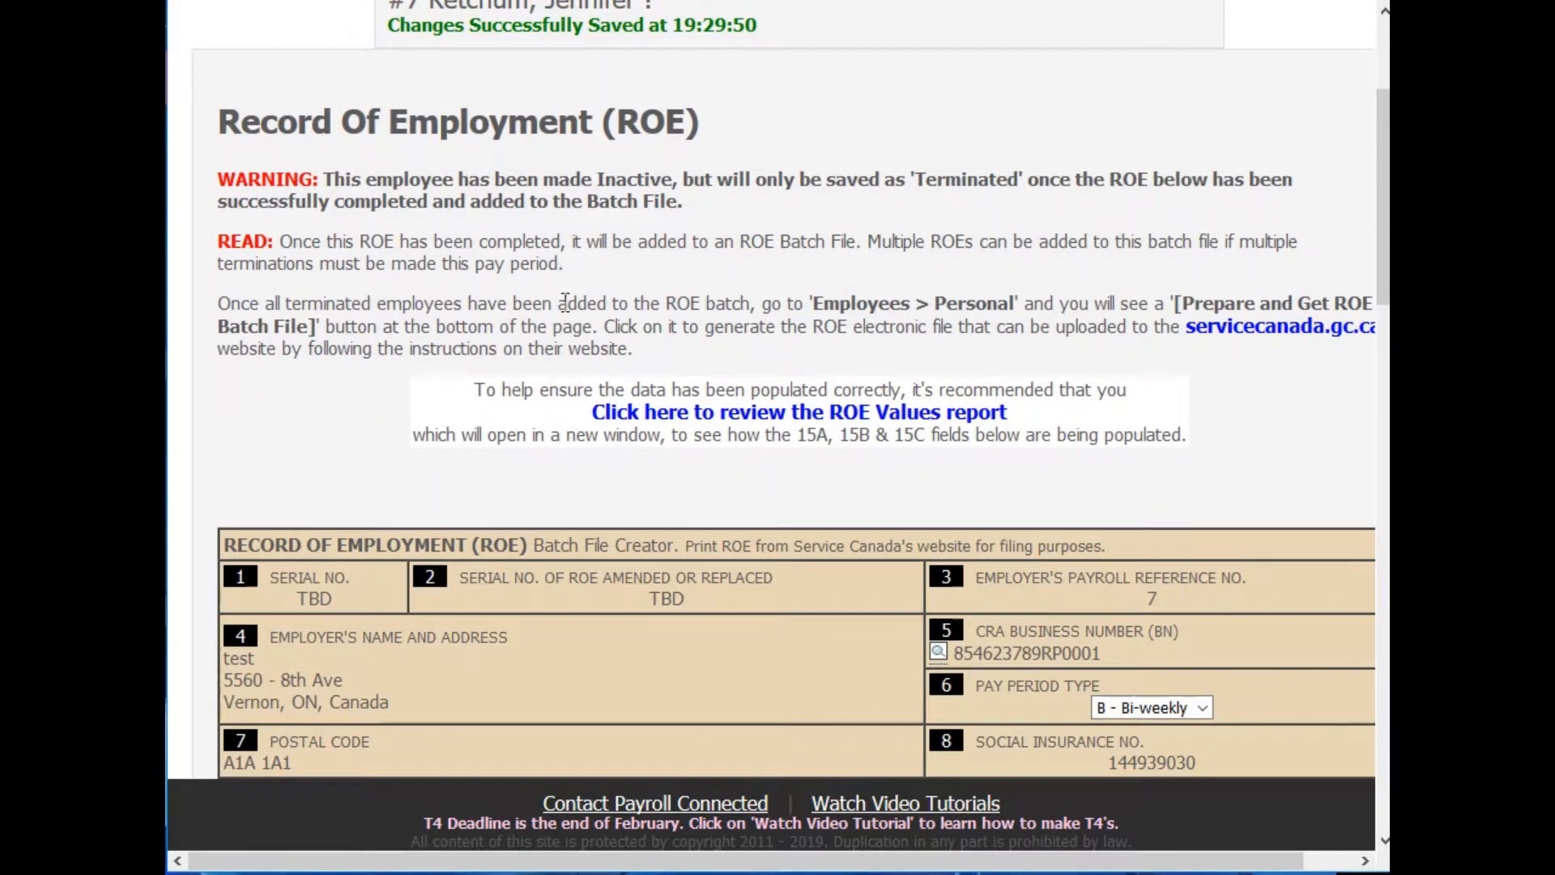
{"action": "scroll", "coordinate": [1061, 277], "scroll_direction": "down", "scroll_amount": 4}
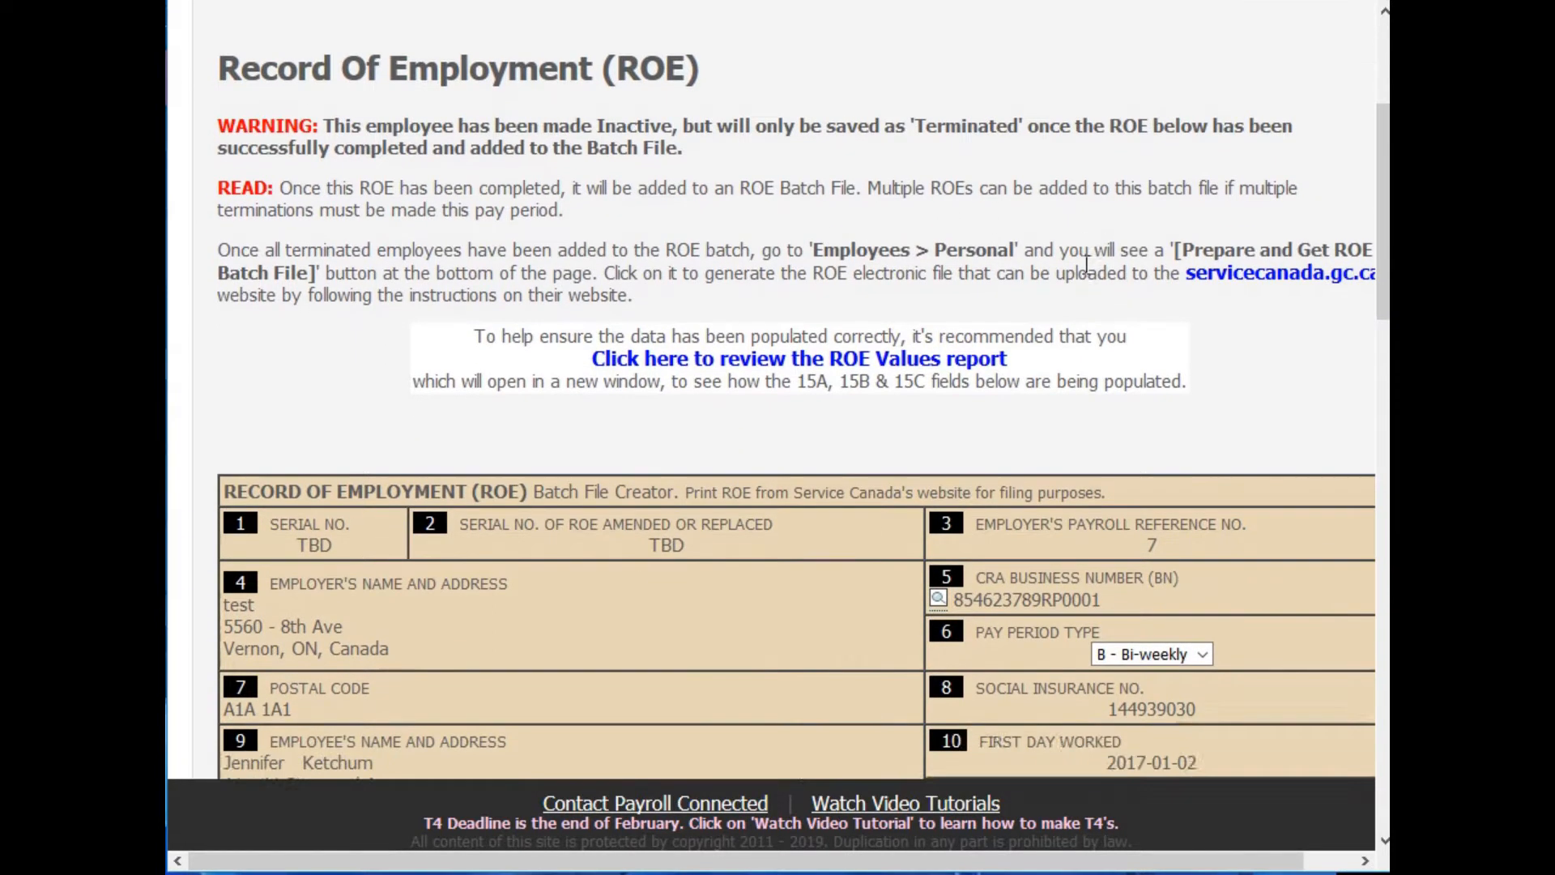
{"action": "scroll", "coordinate": [1081, 269], "scroll_direction": "down", "scroll_amount": 3}
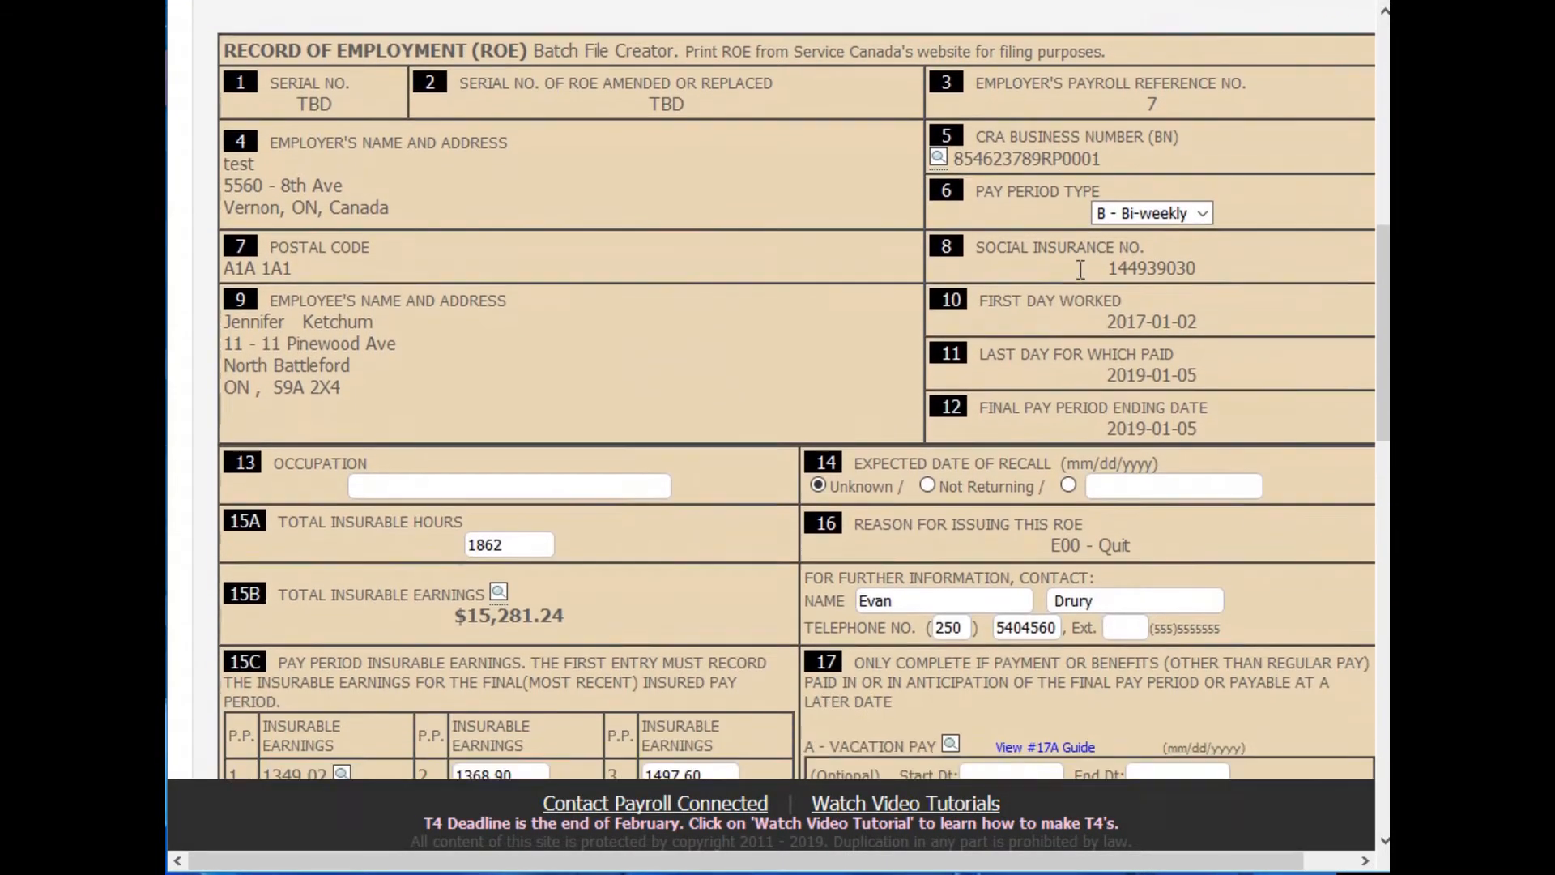
{"action": "scroll", "coordinate": [939, 260], "scroll_direction": "up", "scroll_amount": 1}
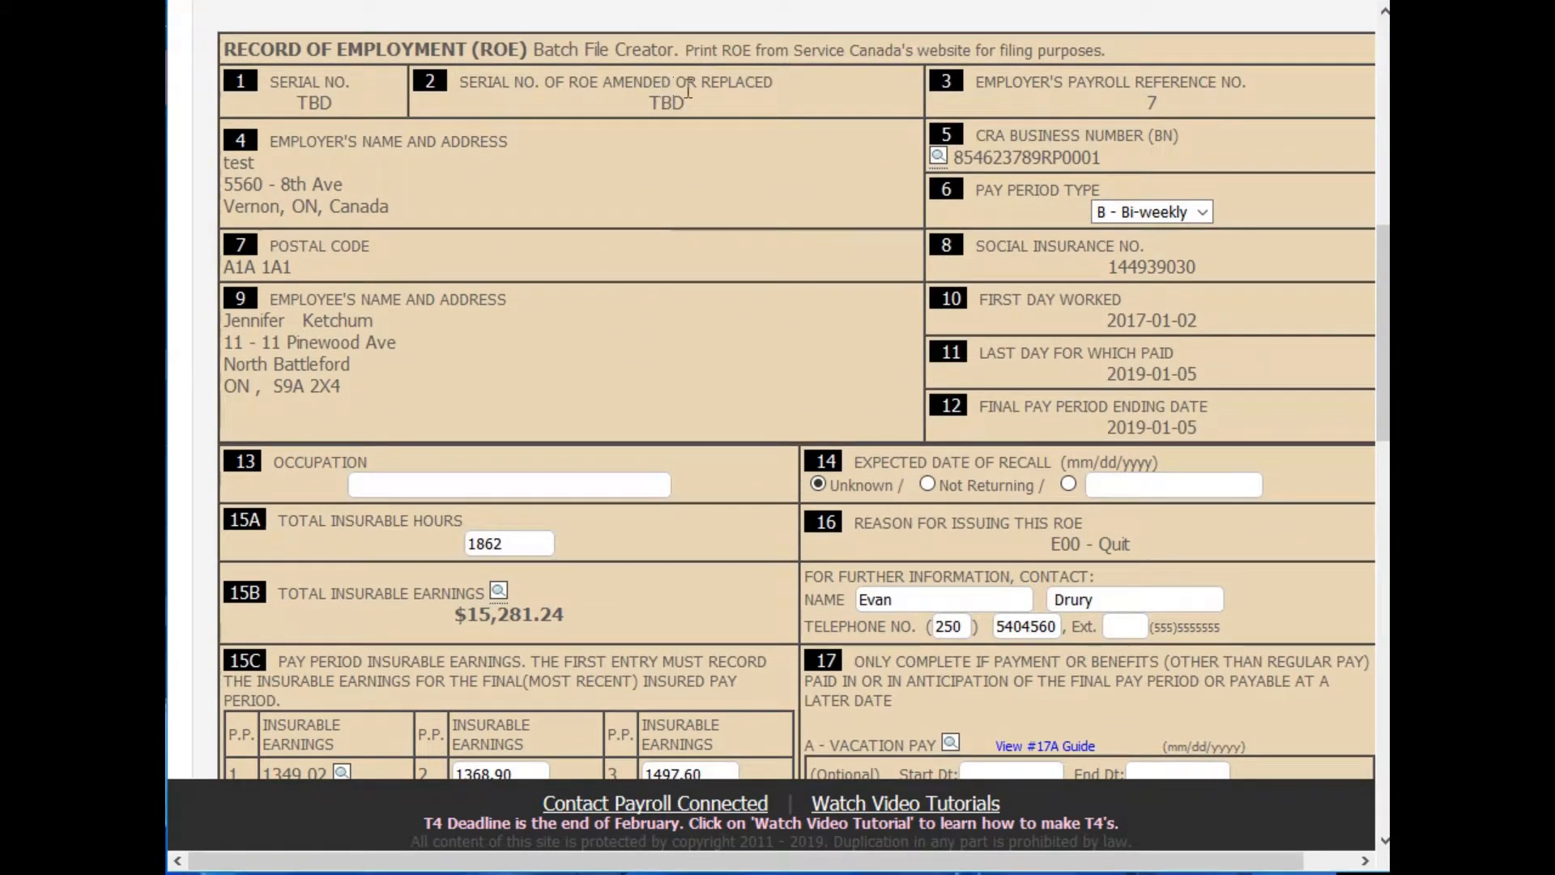
{"action": "scroll", "coordinate": [733, 230], "scroll_direction": "down", "scroll_amount": 2}
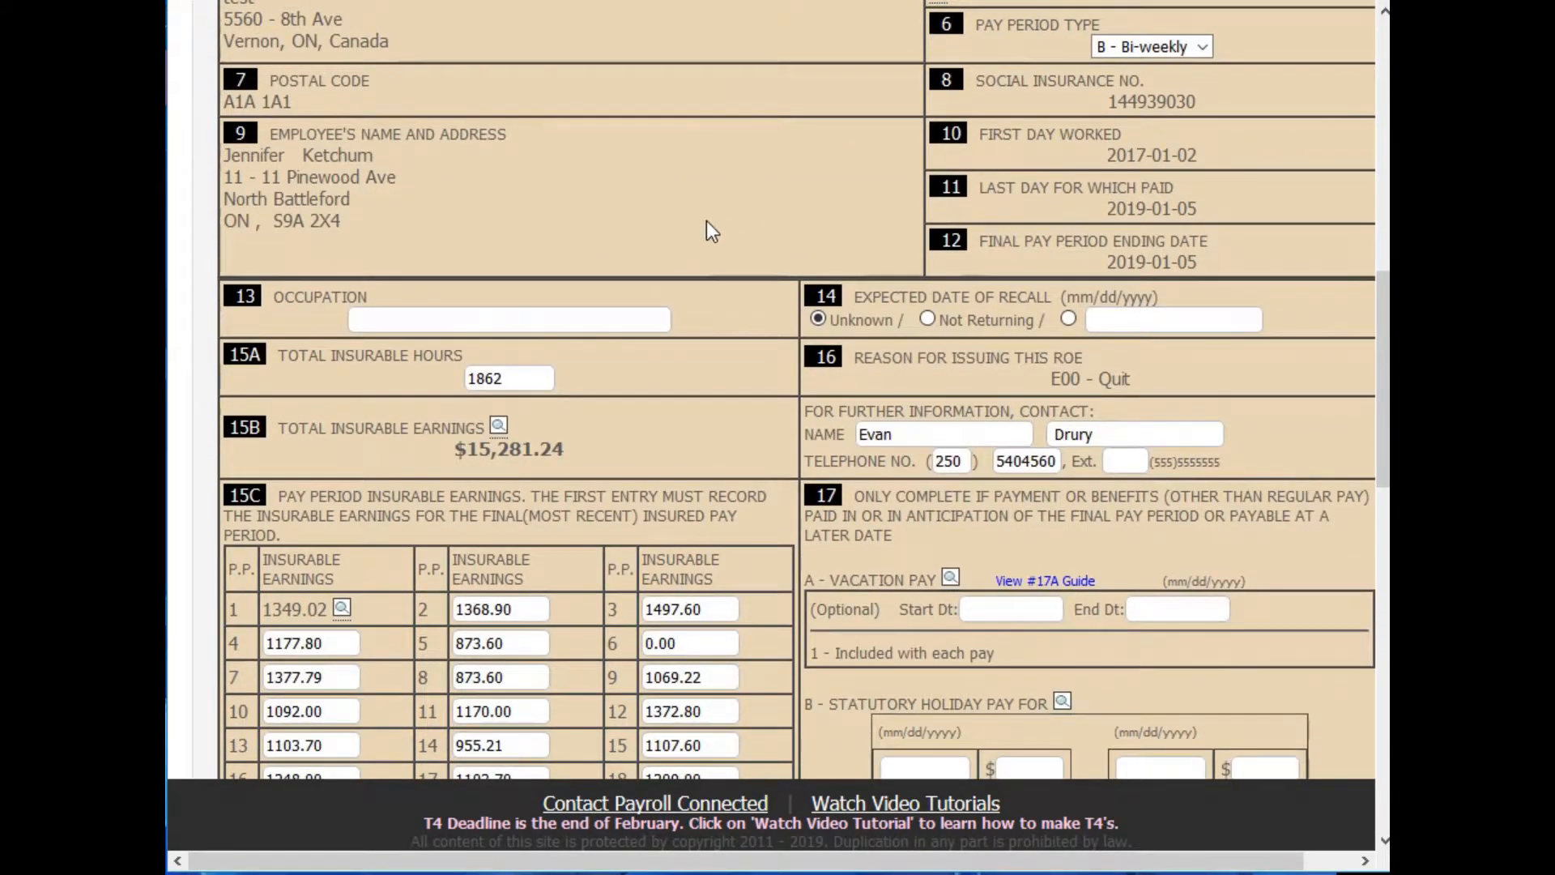
{"action": "scroll", "coordinate": [566, 186], "scroll_direction": "up", "scroll_amount": 1}
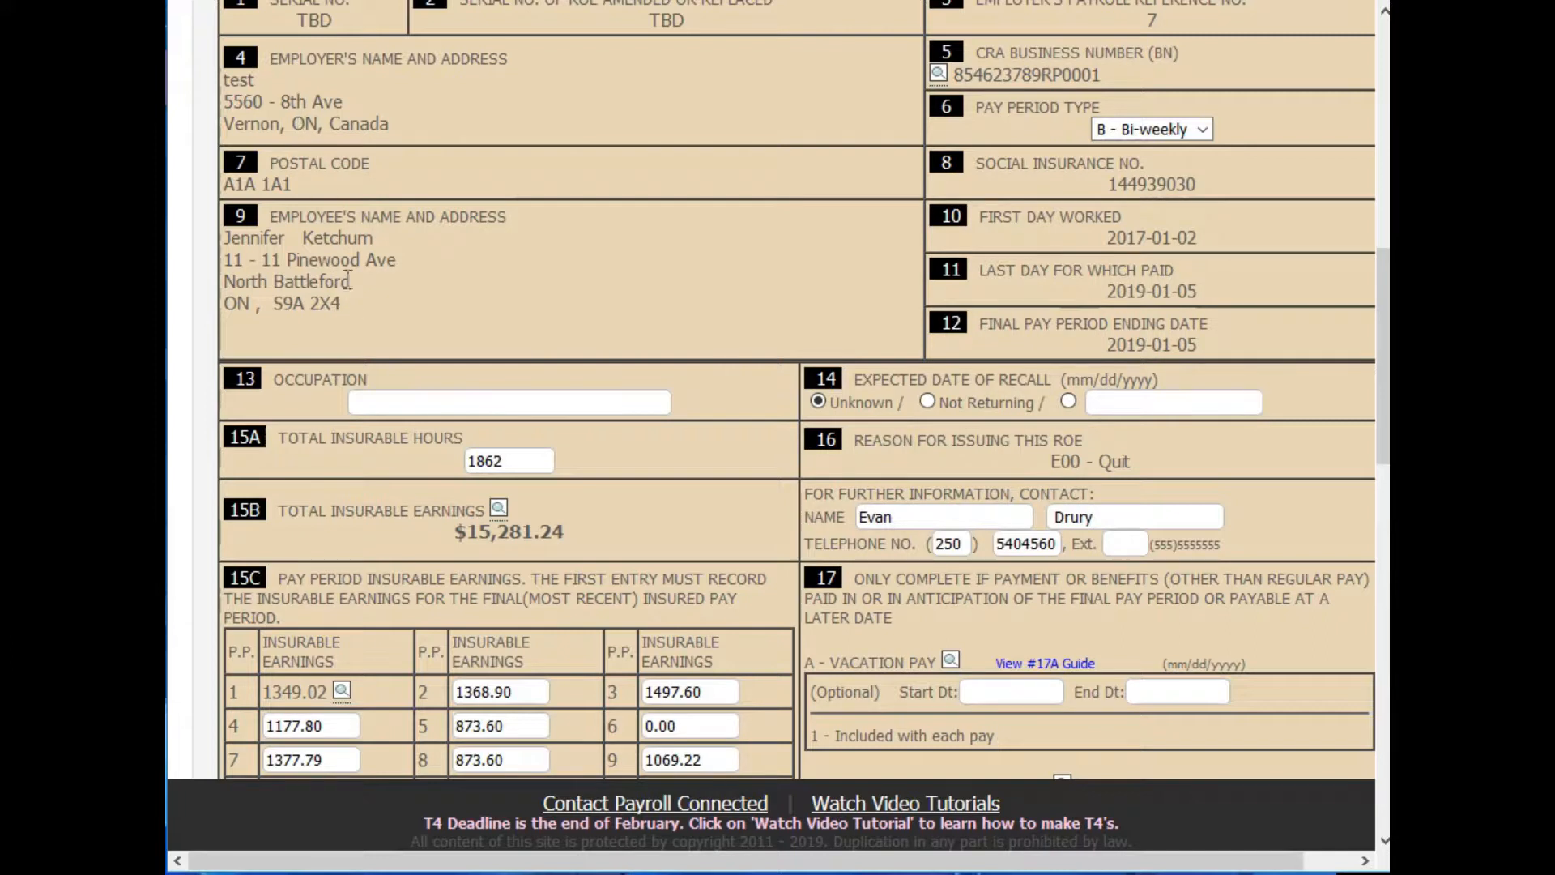
{"action": "left_click_drag", "start_coordinate": [397, 260], "coordinate": [255, 259]}
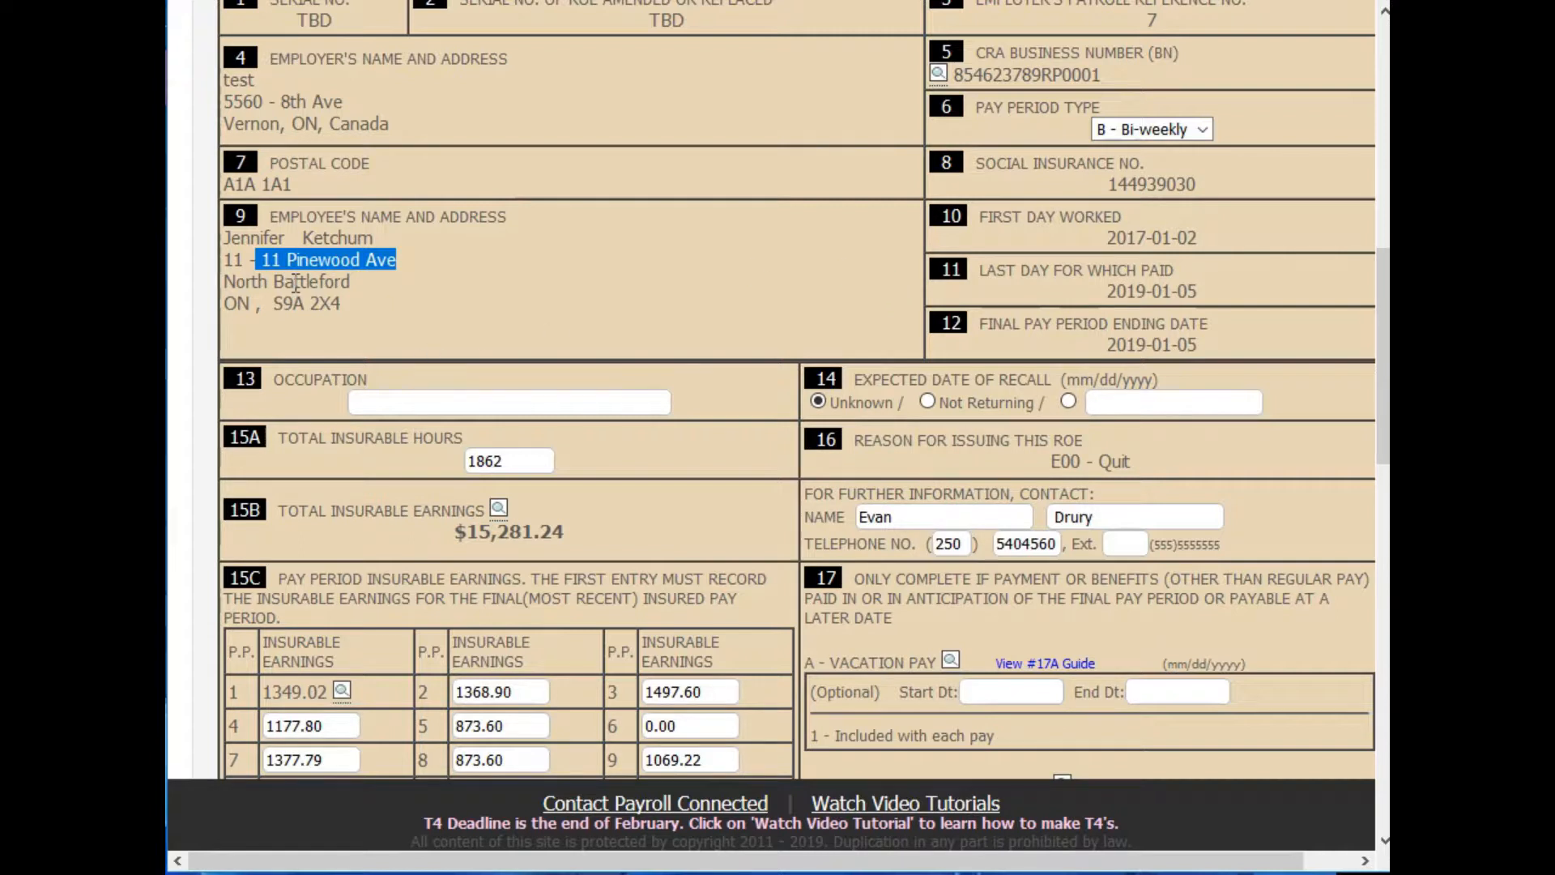
{"action": "scroll", "coordinate": [842, 317], "scroll_direction": "down", "scroll_amount": 2}
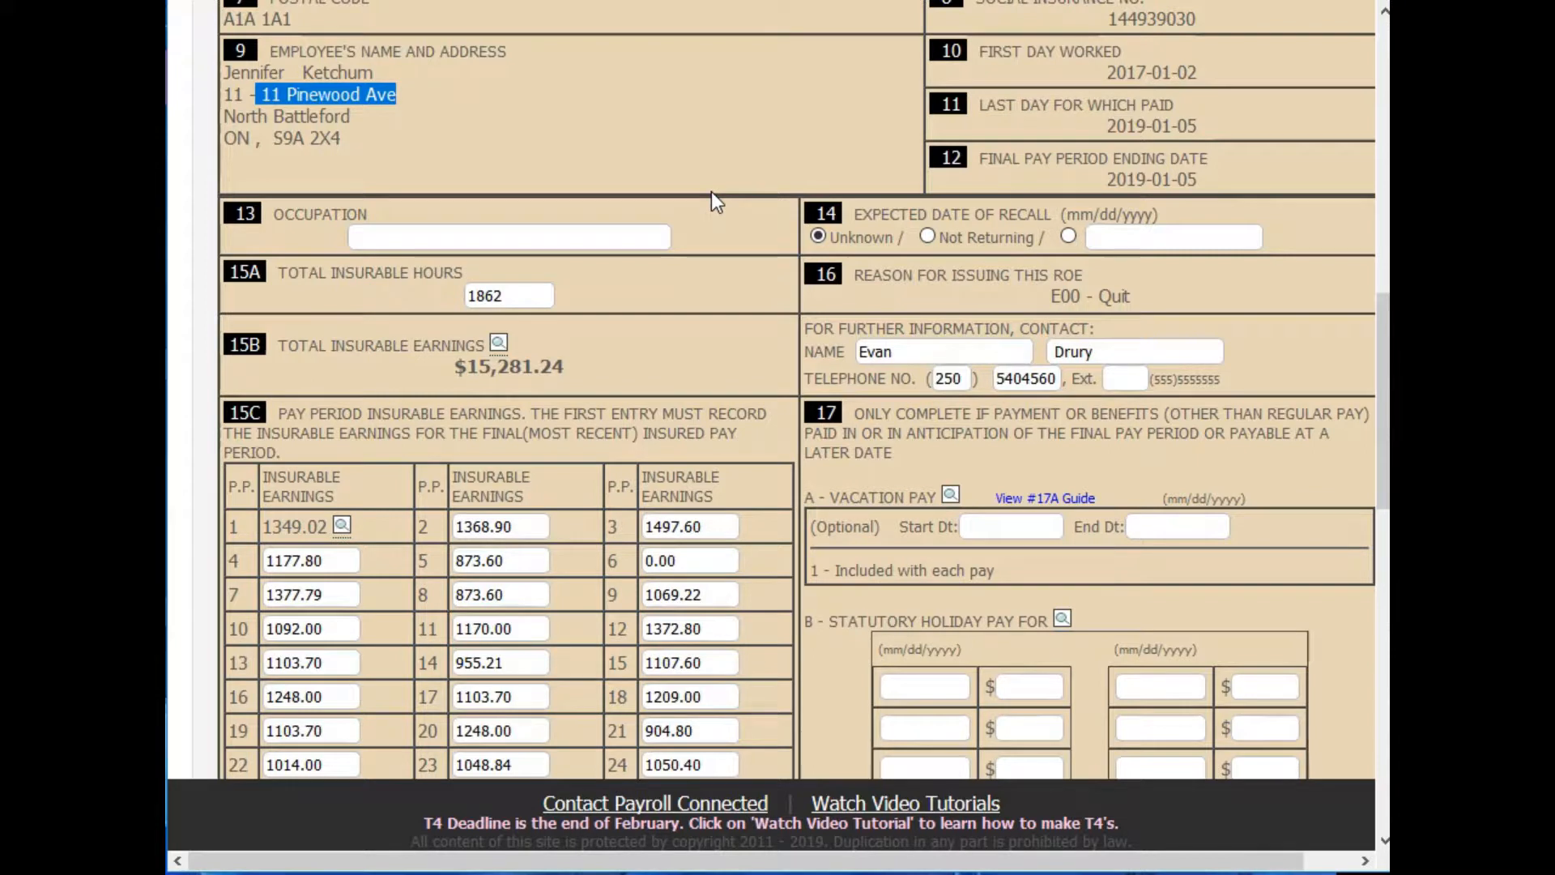
Review the ROE's occupation, recall date and insurable hours fields, plus the insurable earnings in blocks 15B and 15C including P.P. 6.
{"action": "scroll", "coordinate": [640, 263], "scroll_direction": "down", "scroll_amount": 1}
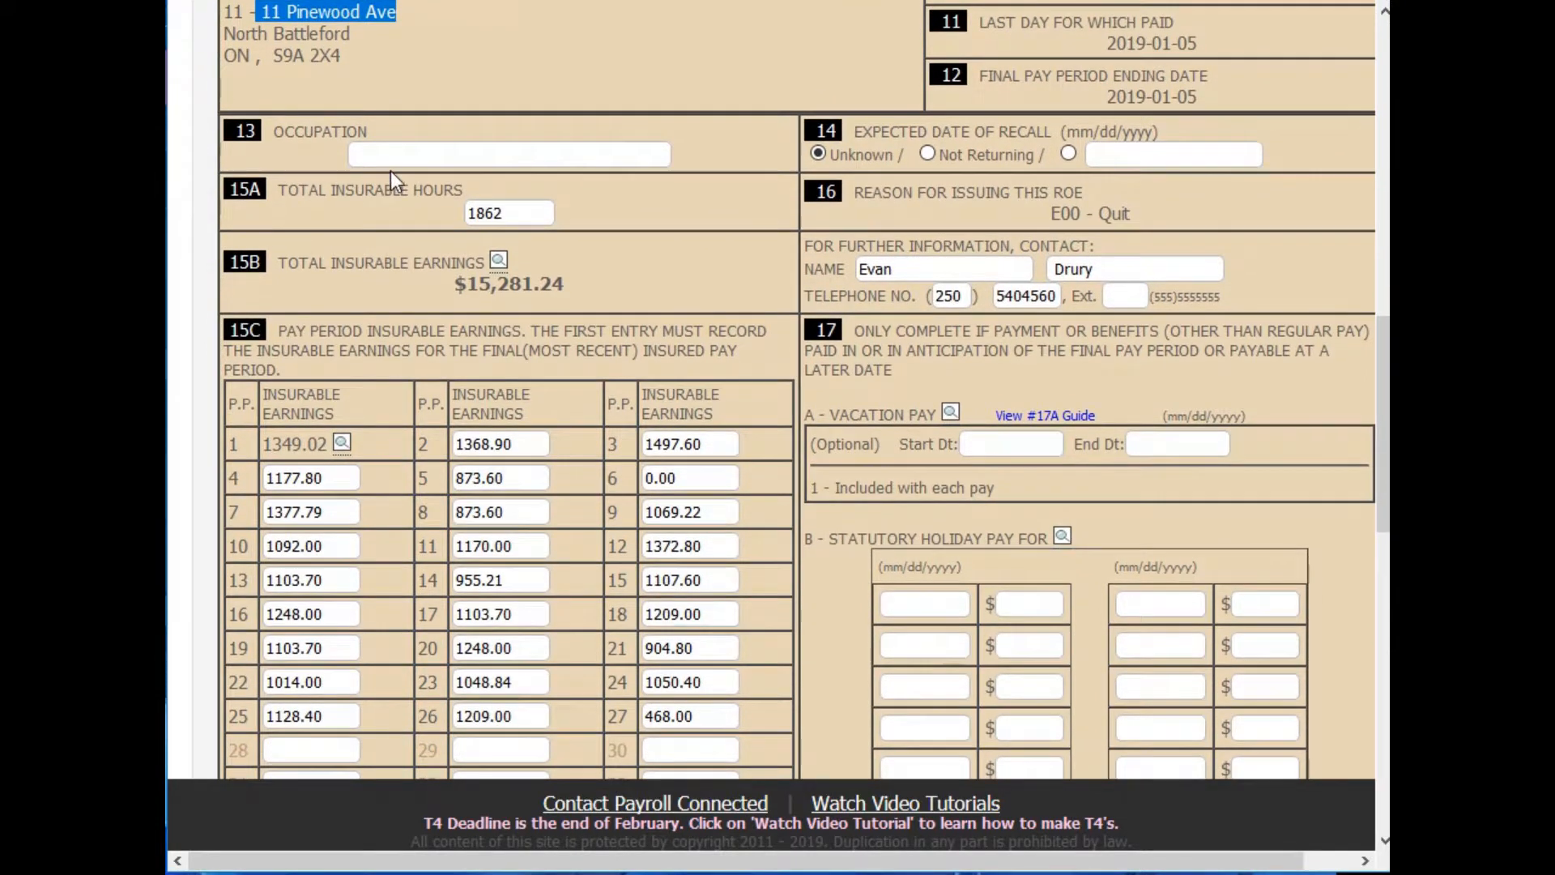
{"action": "left_click", "coordinate": [475, 153]}
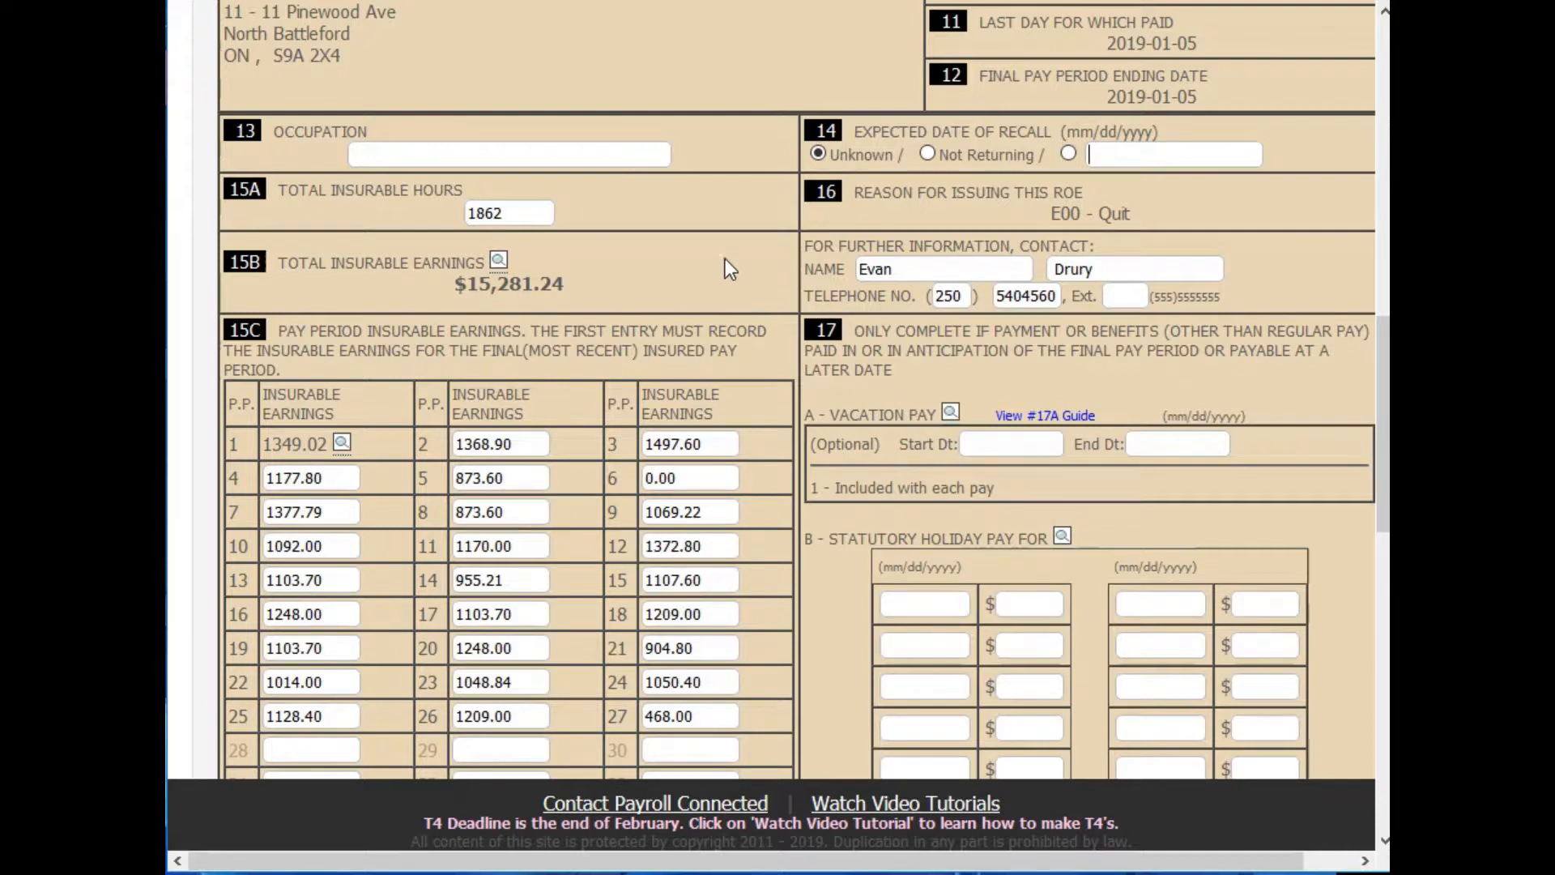
{"action": "scroll", "coordinate": [688, 239], "scroll_direction": "down", "scroll_amount": 1}
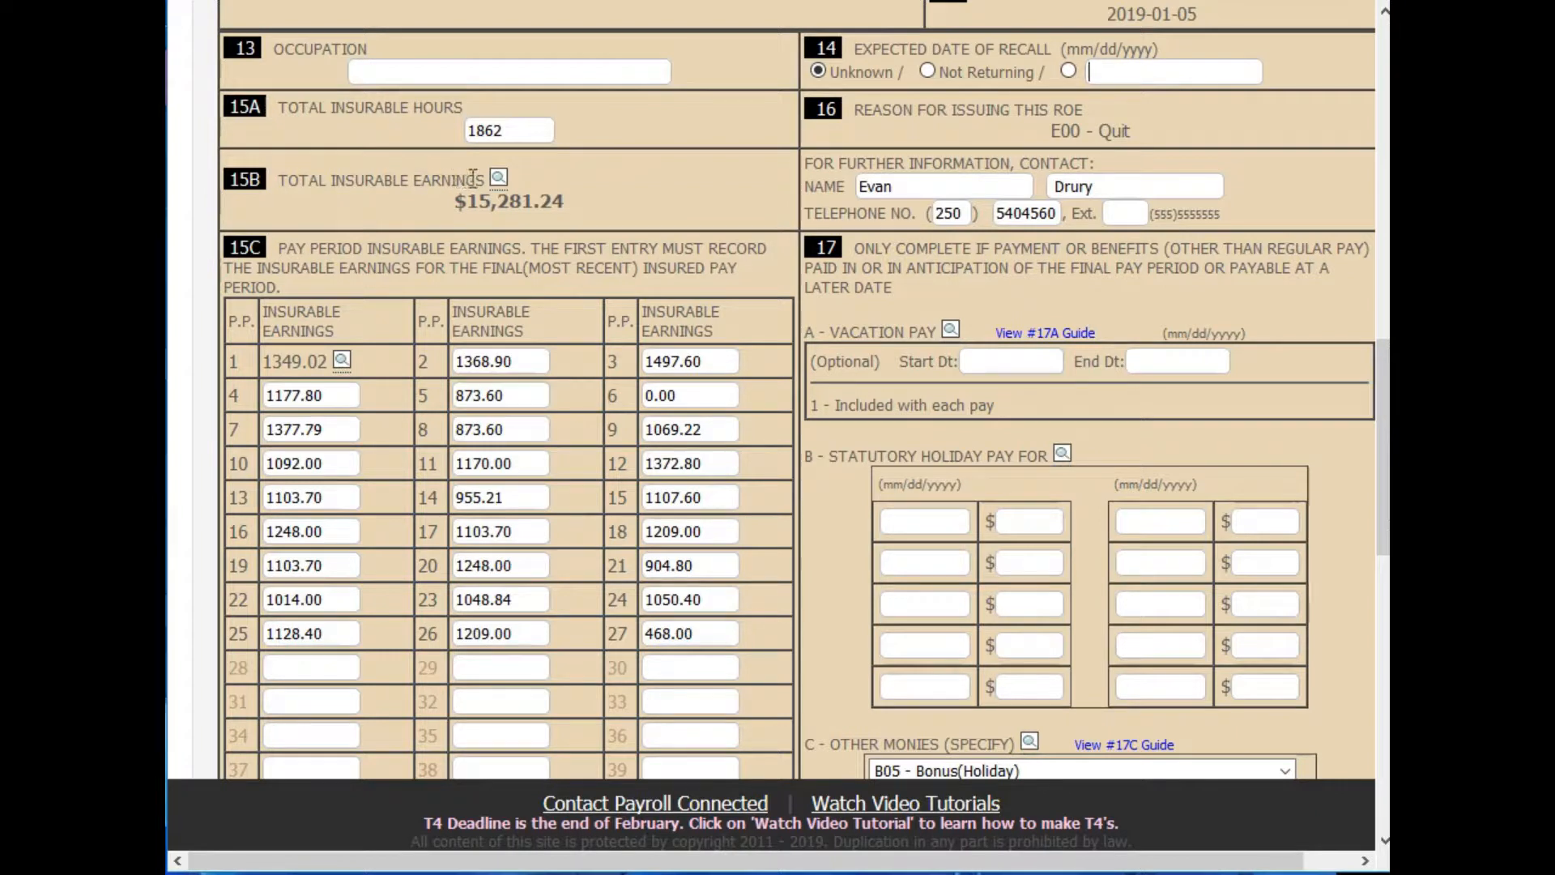
{"action": "left_click_drag", "start_coordinate": [468, 201], "coordinate": [570, 208]}
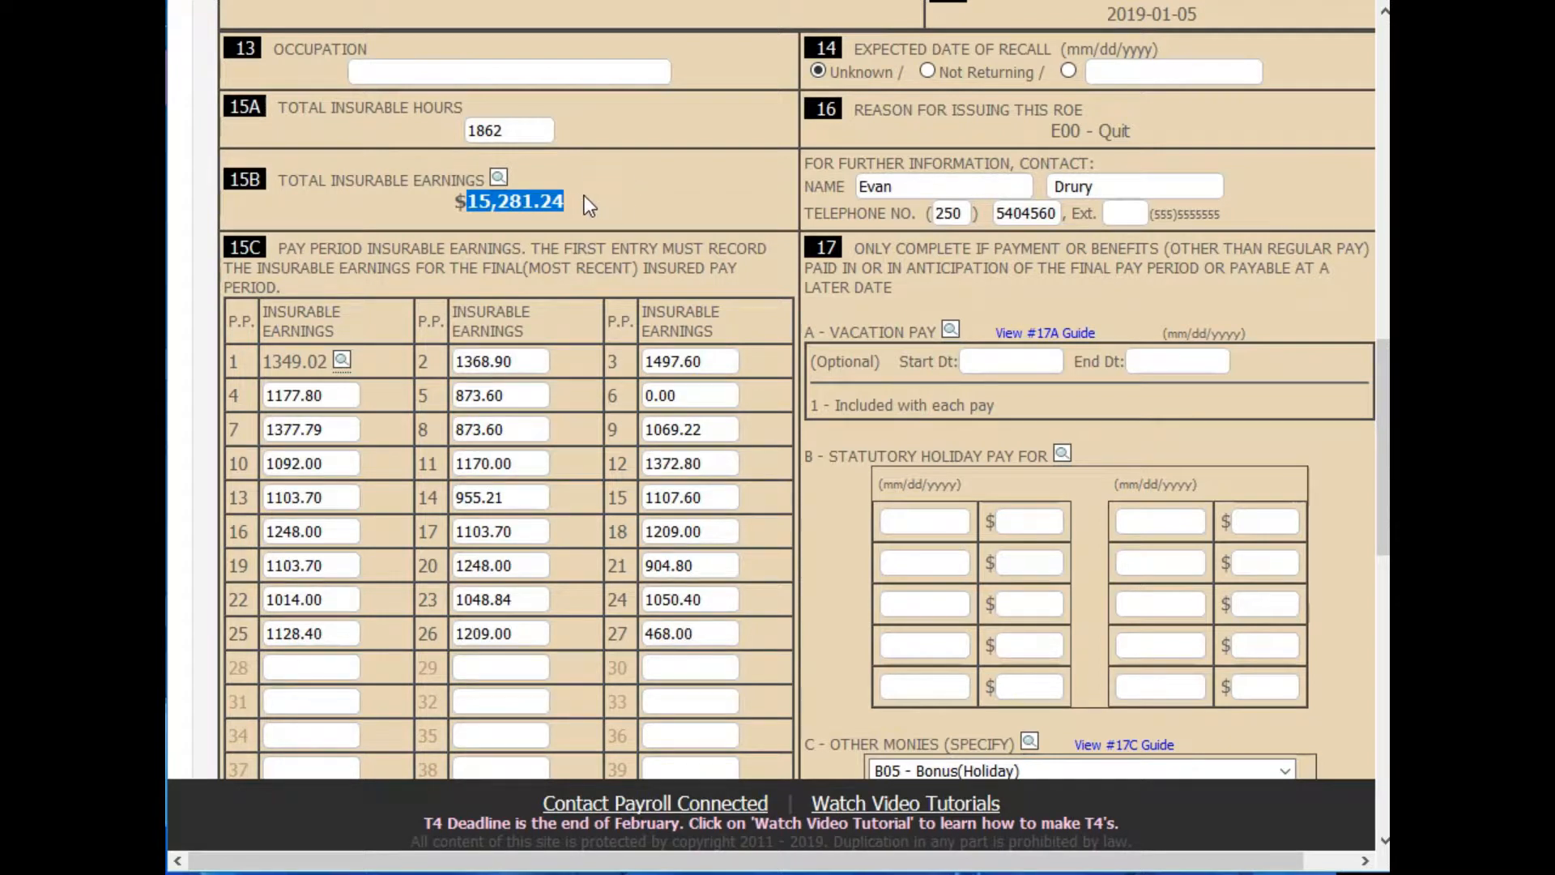
{"action": "mouse_move", "coordinate": [498, 179]}
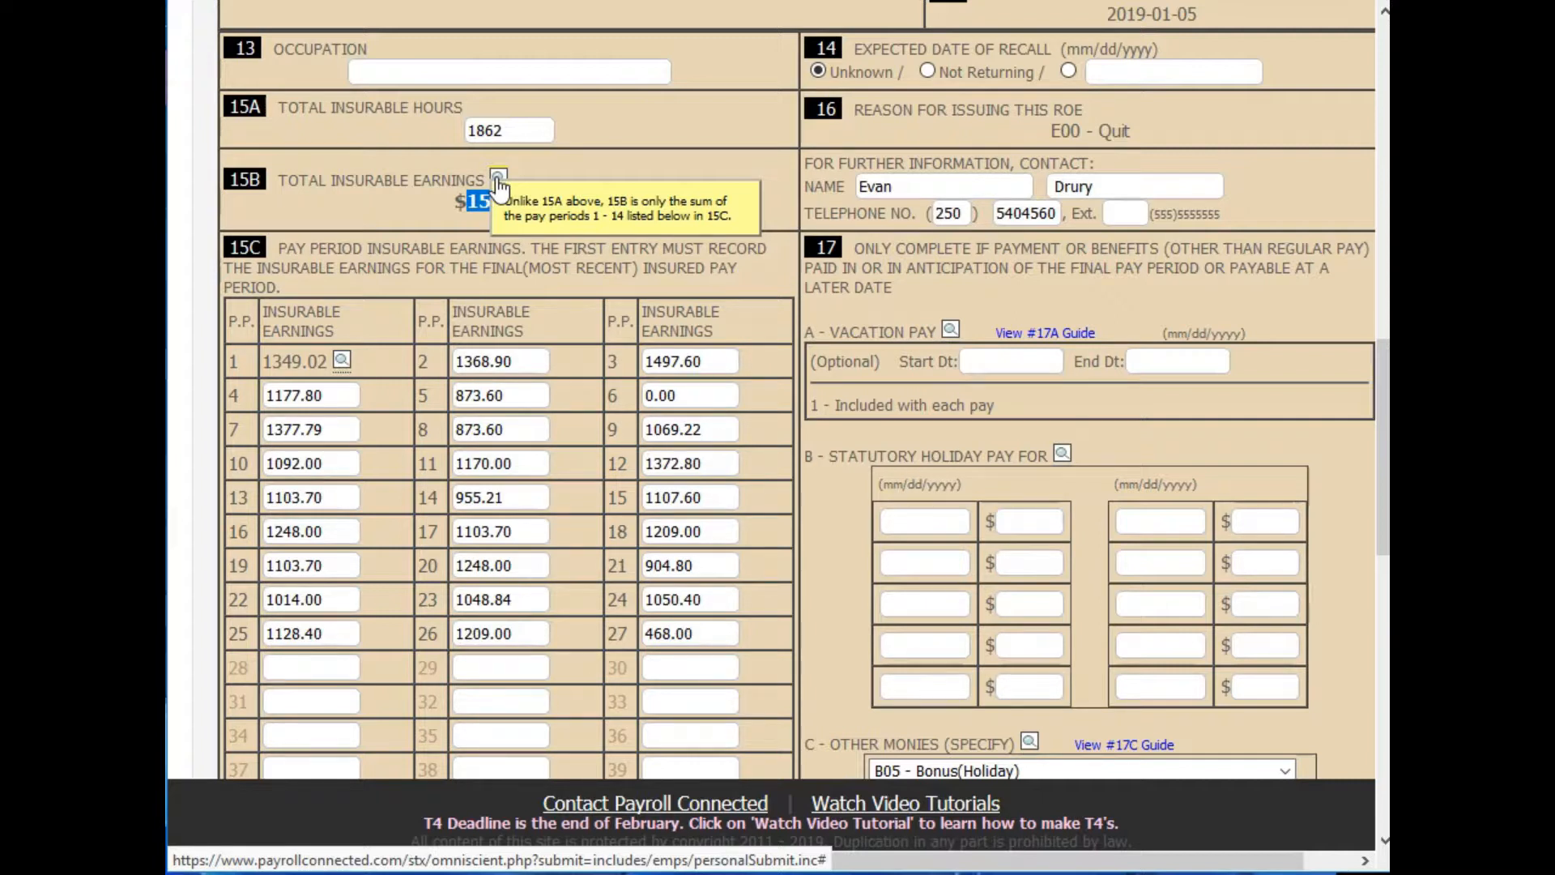
{"action": "left_click", "coordinate": [367, 265]}
{"action": "scroll", "coordinate": [368, 264], "scroll_direction": "down", "scroll_amount": 2}
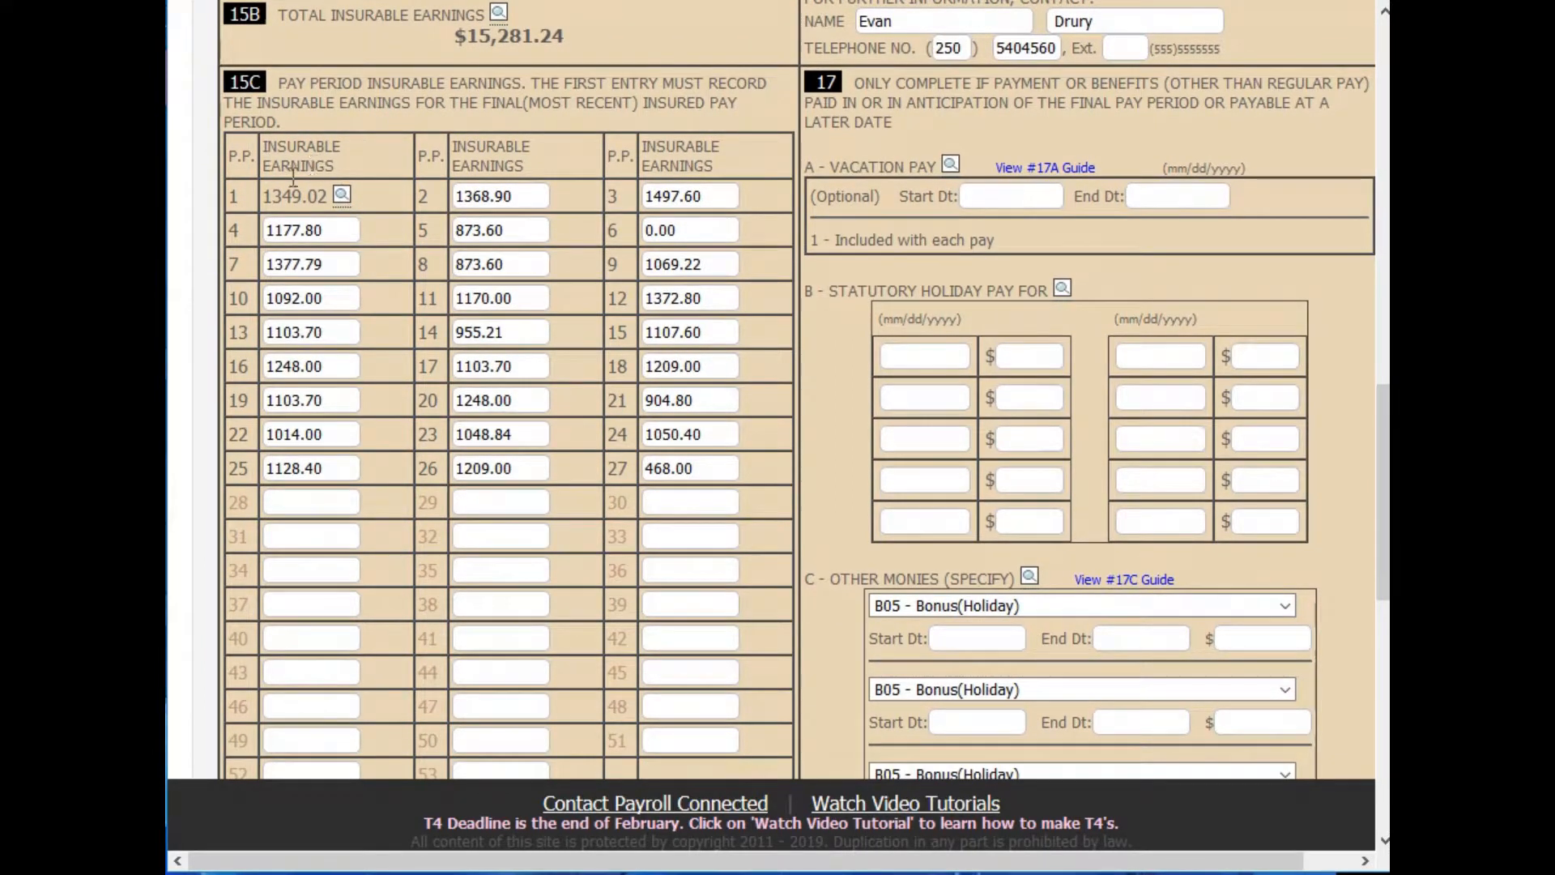
{"action": "mouse_move", "coordinate": [360, 193]}
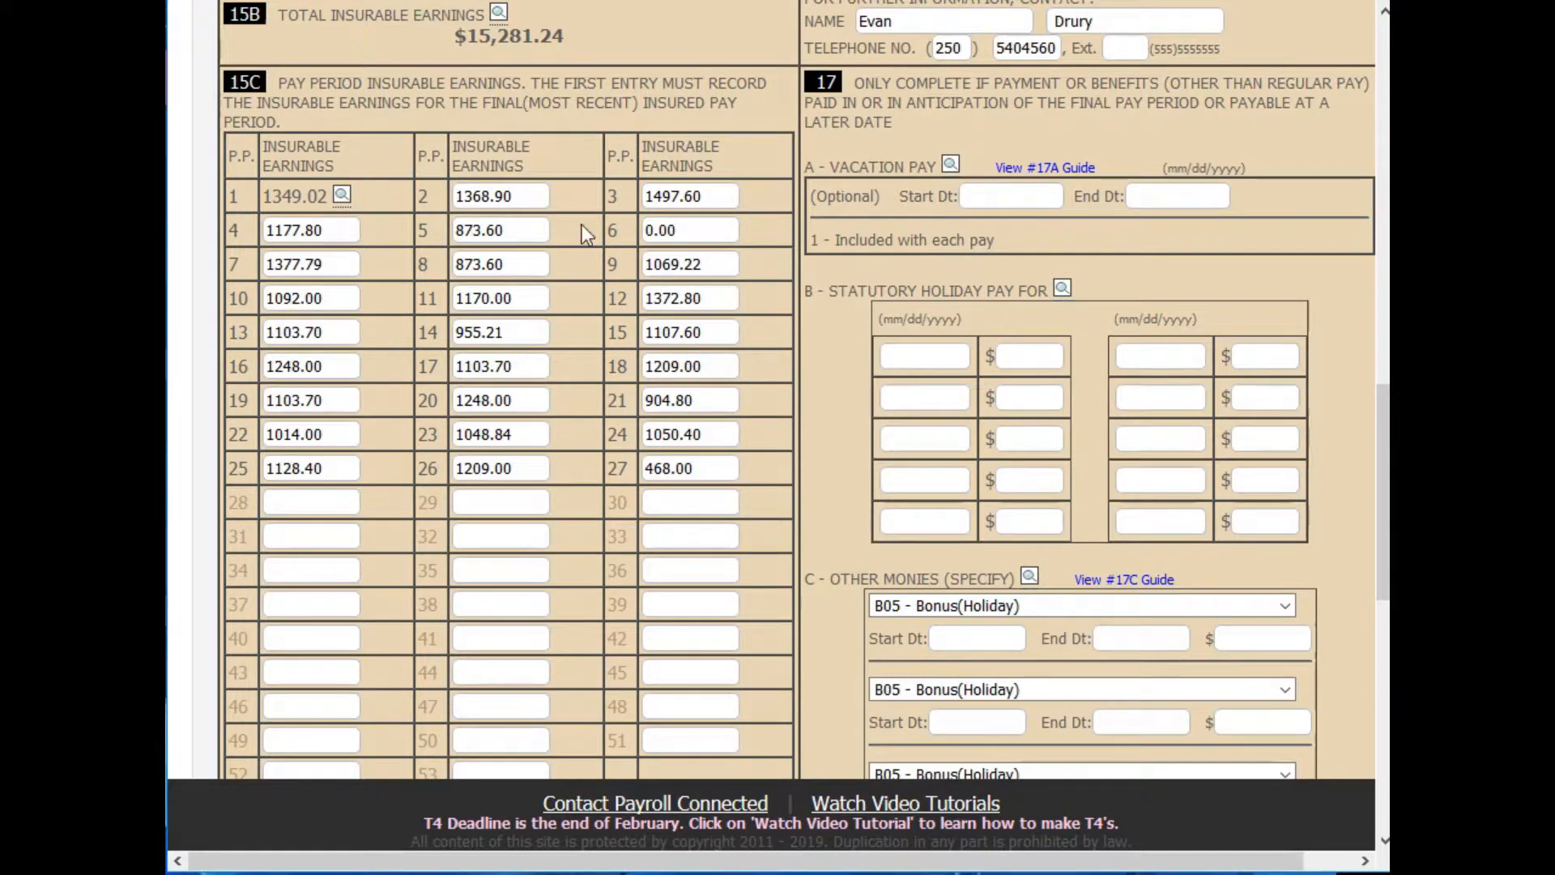
{"action": "double_click", "coordinate": [679, 230]}
Open the ROE Values report for the terminated employee and look through its totals and individual pay period table.
{"action": "scroll", "coordinate": [740, 285], "scroll_direction": "up", "scroll_amount": 15}
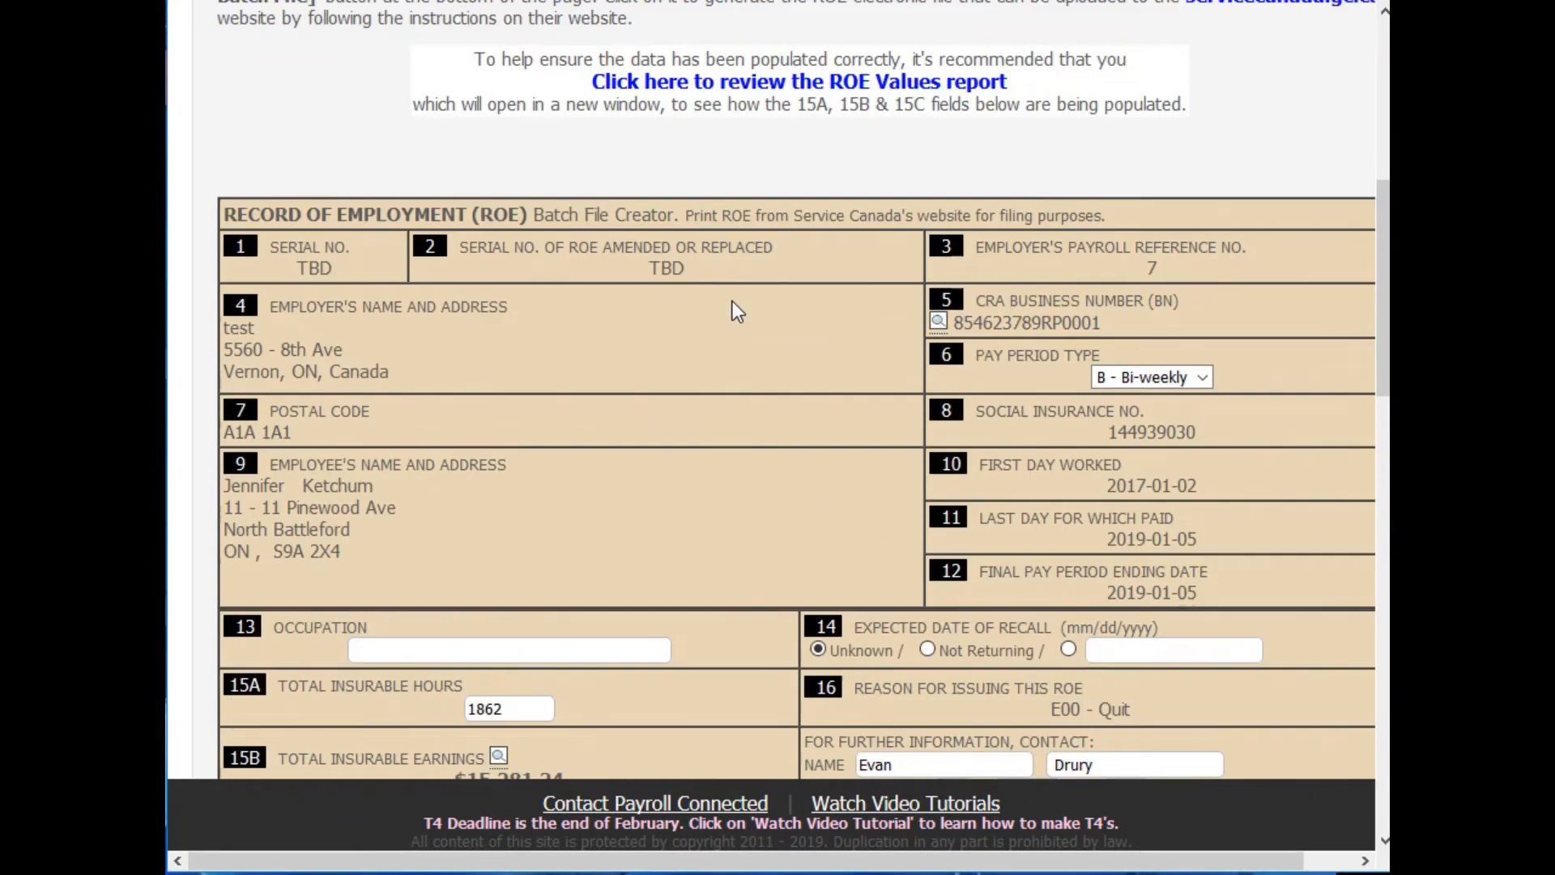
{"action": "scroll", "coordinate": [708, 441], "scroll_direction": "down", "scroll_amount": 1}
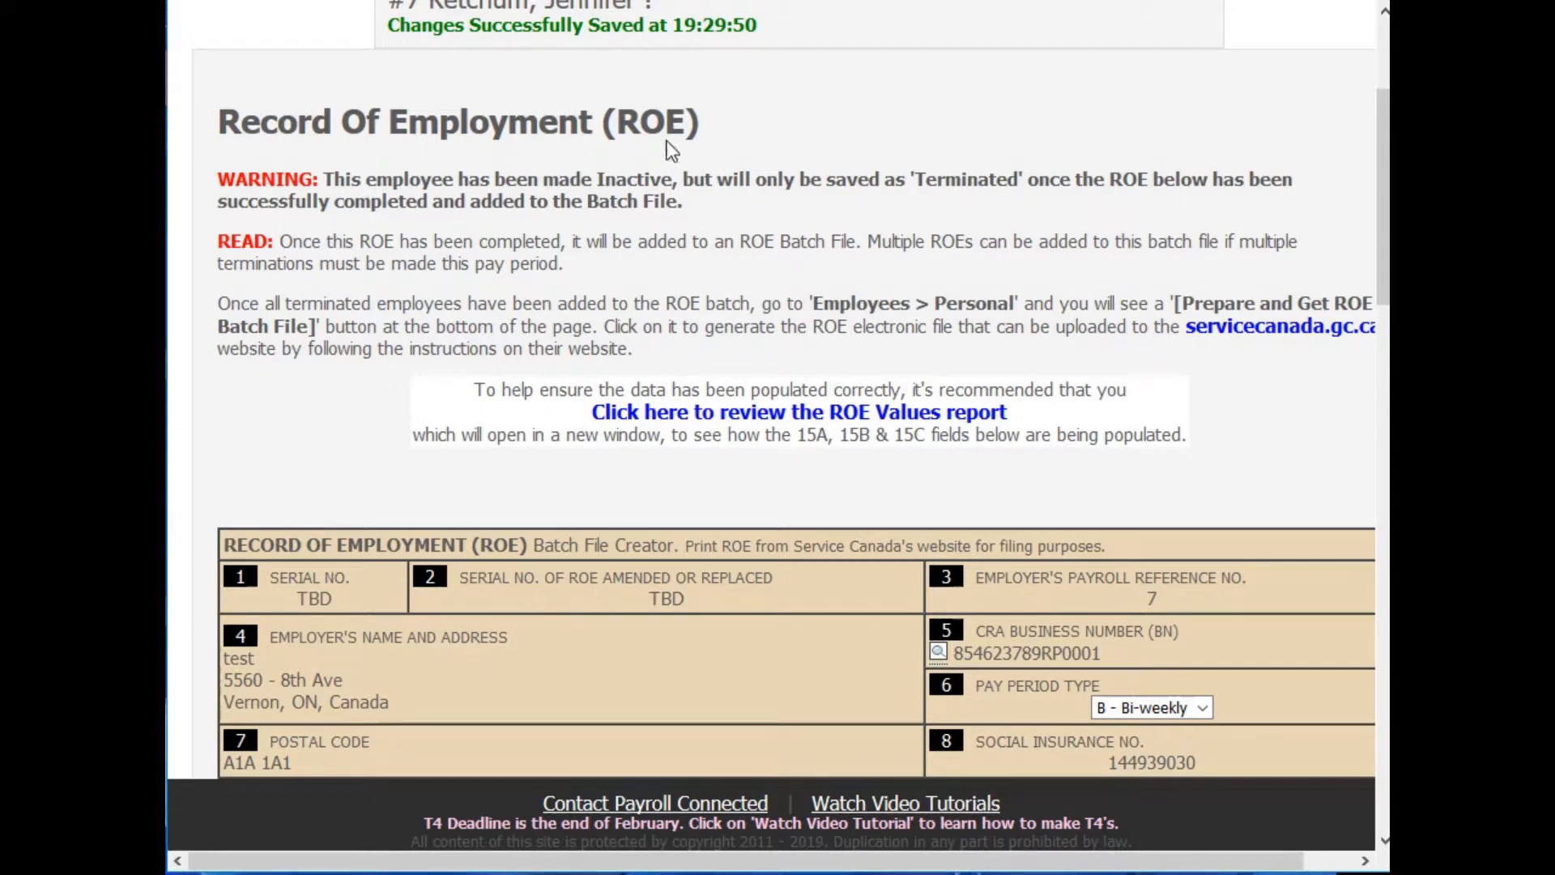
{"action": "left_click", "coordinate": [855, 420]}
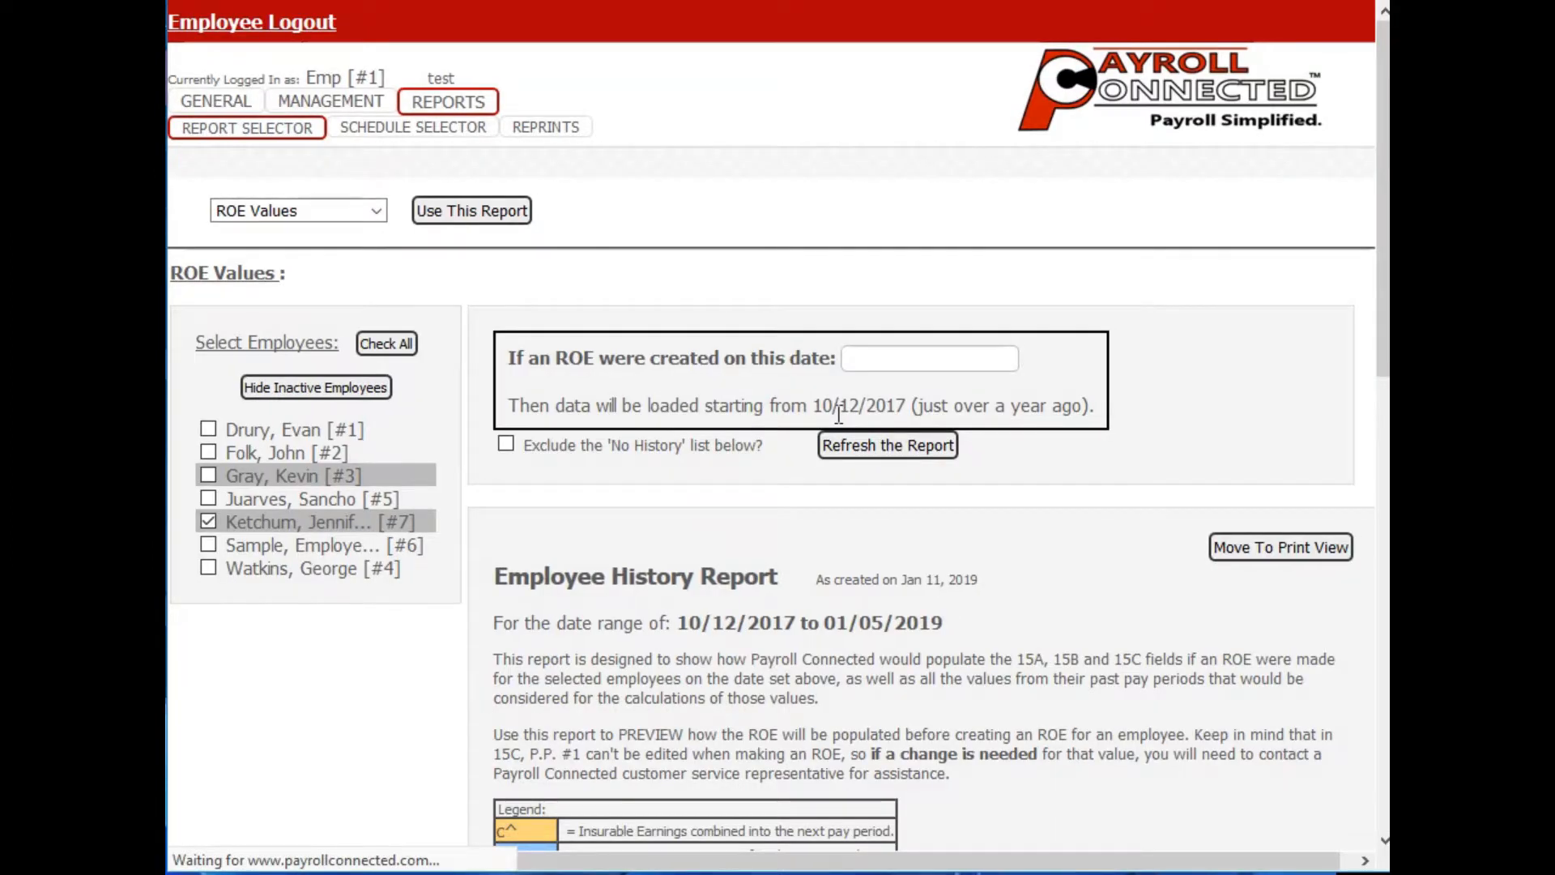
{"action": "scroll", "coordinate": [858, 372], "scroll_direction": "down", "scroll_amount": 1}
{"action": "scroll", "coordinate": [992, 215], "scroll_direction": "down", "scroll_amount": 6}
{"action": "scroll", "coordinate": [993, 217], "scroll_direction": "down", "scroll_amount": 3}
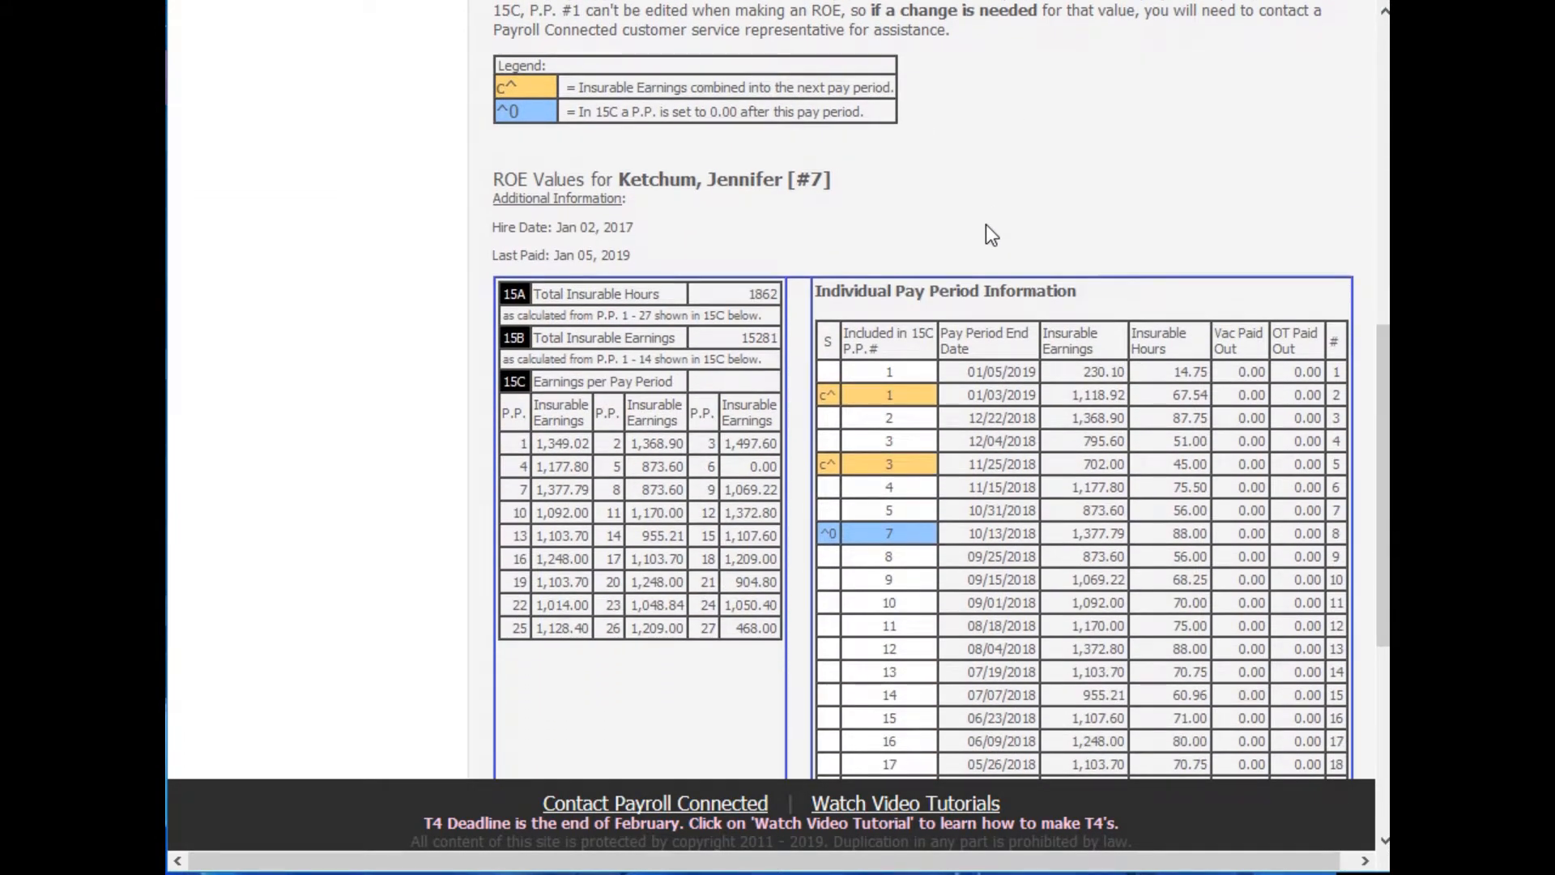
{"action": "scroll", "coordinate": [984, 226], "scroll_direction": "down", "scroll_amount": 3}
{"action": "scroll", "coordinate": [981, 232], "scroll_direction": "down", "scroll_amount": 1}
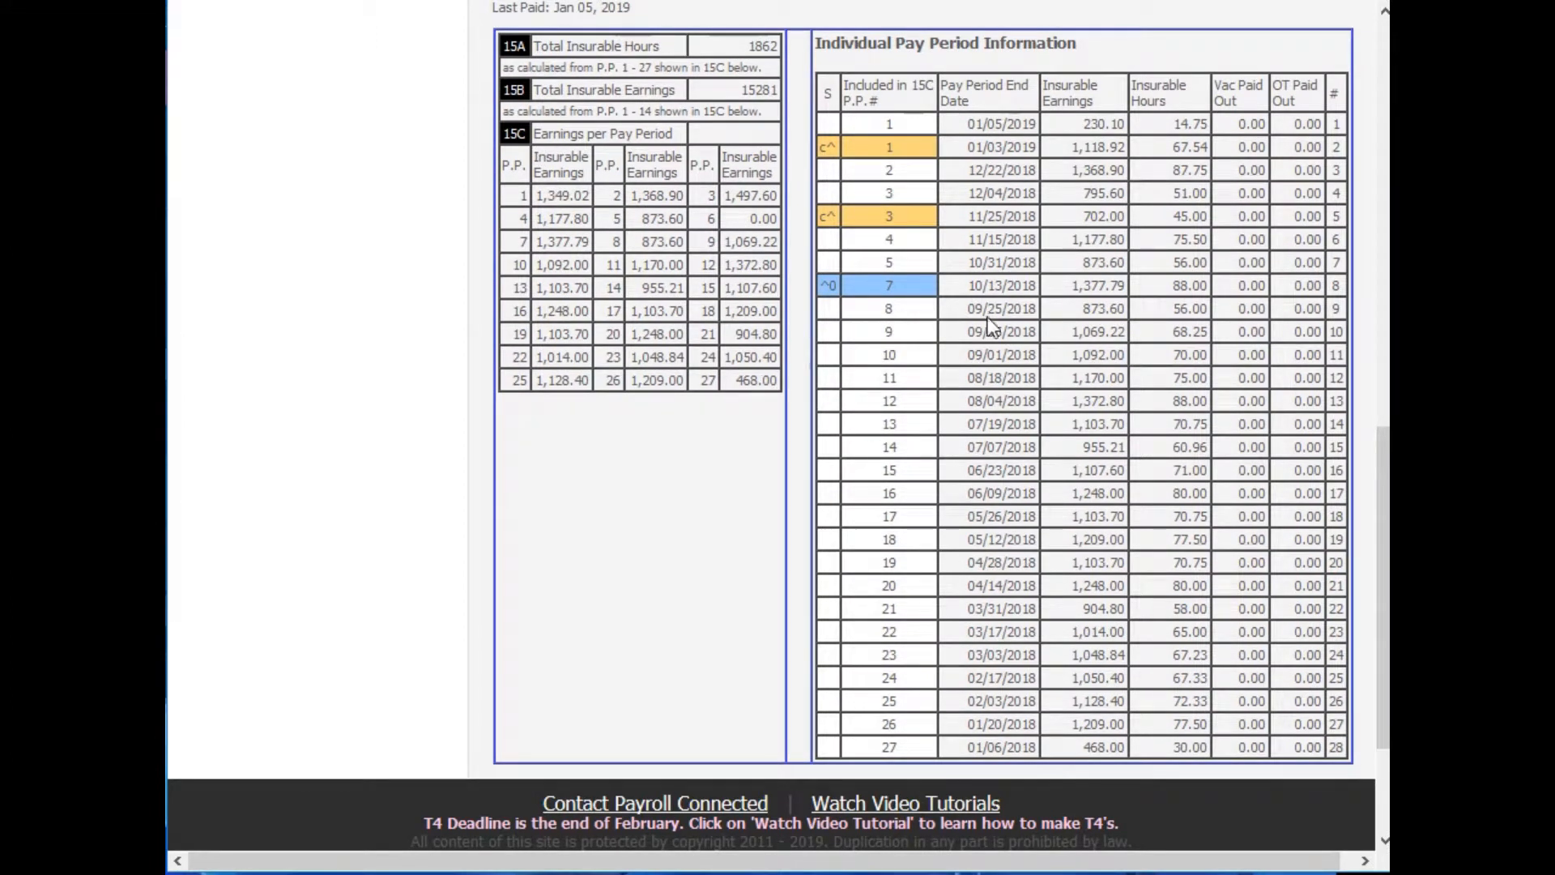
Compare the report's legend with the two rows combined into P.P. 1, ending 01/05/2019 and 01/03/2019.
{"action": "scroll", "coordinate": [1067, 314], "scroll_direction": "up", "scroll_amount": 3}
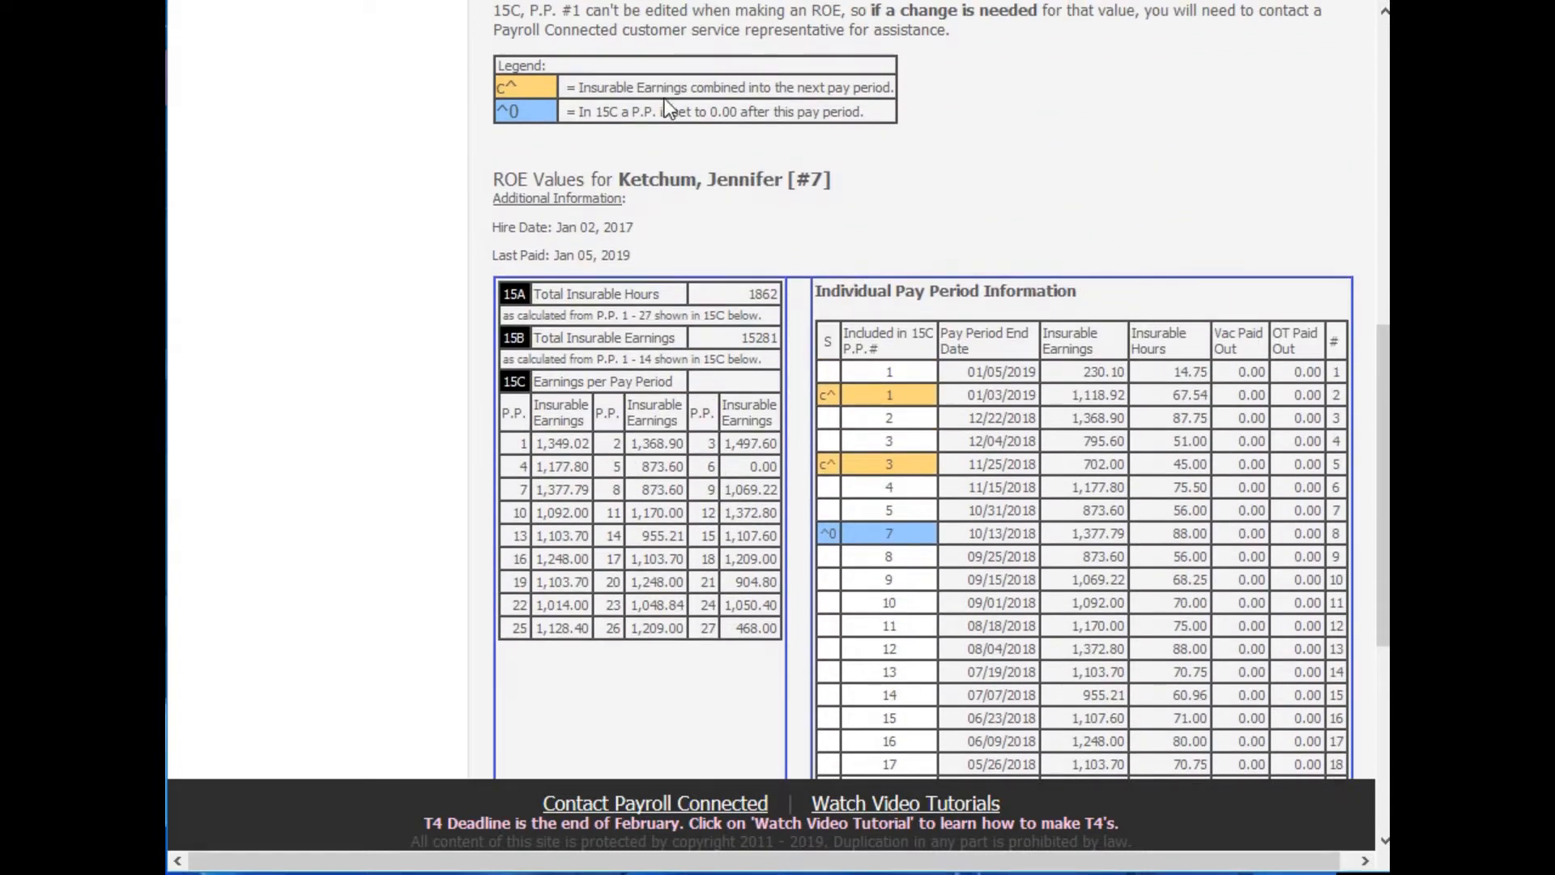
{"action": "left_click_drag", "start_coordinate": [836, 394], "coordinate": [819, 394]}
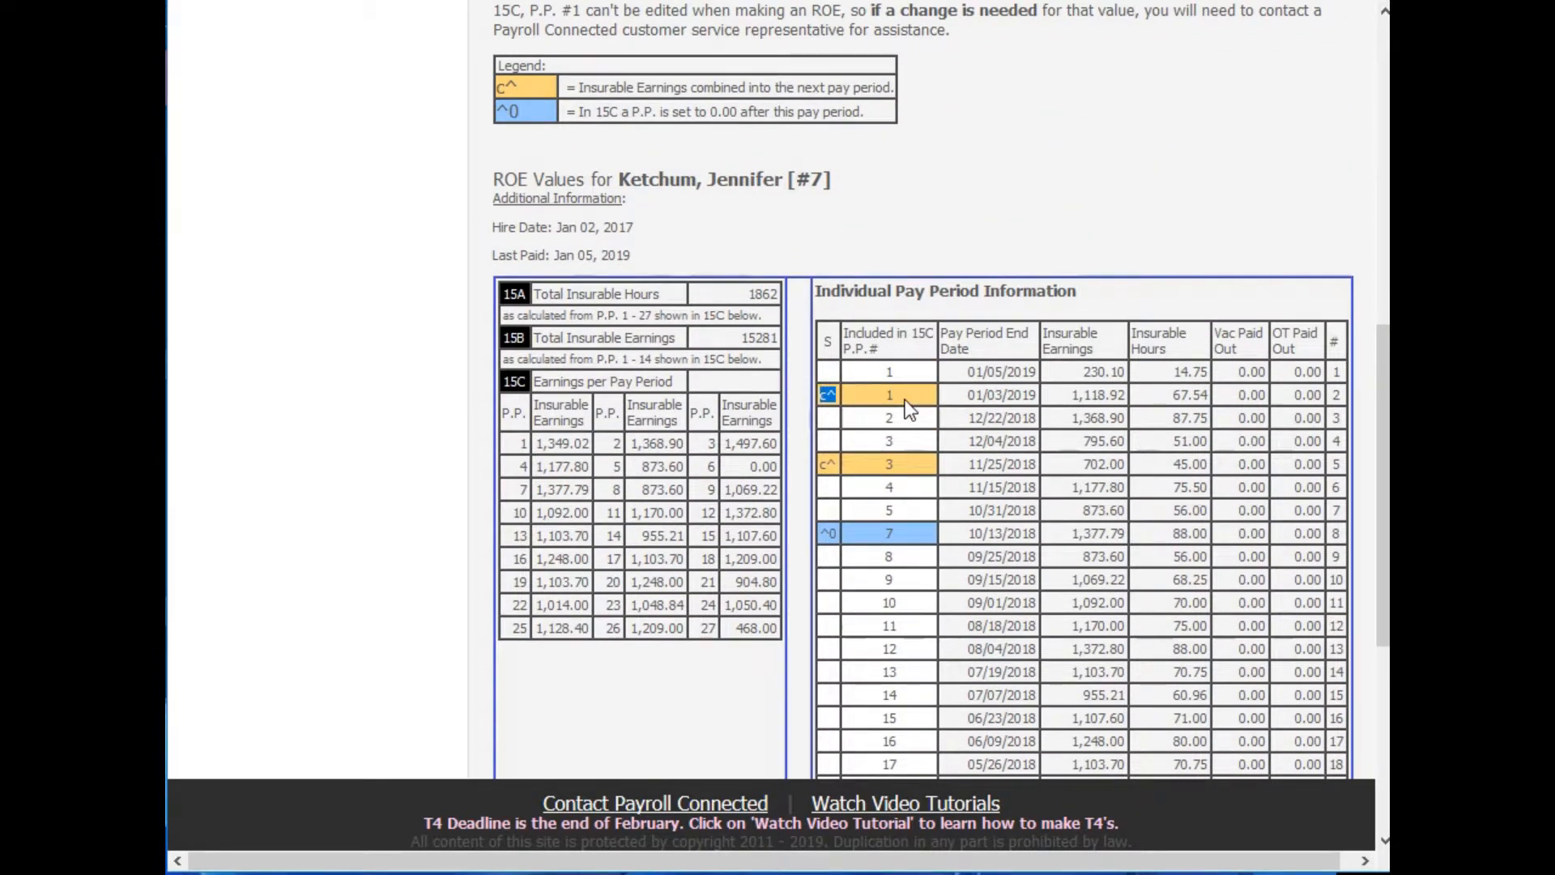
{"action": "double_click", "coordinate": [992, 372]}
{"action": "left_click_drag", "start_coordinate": [993, 397], "coordinate": [1007, 396]}
Examine the end dates and insurable earnings of the two rows combined into P.P. 3, and the ^0 marker at P.P. 7.
{"action": "scroll", "coordinate": [1056, 390], "scroll_direction": "down", "scroll_amount": 3}
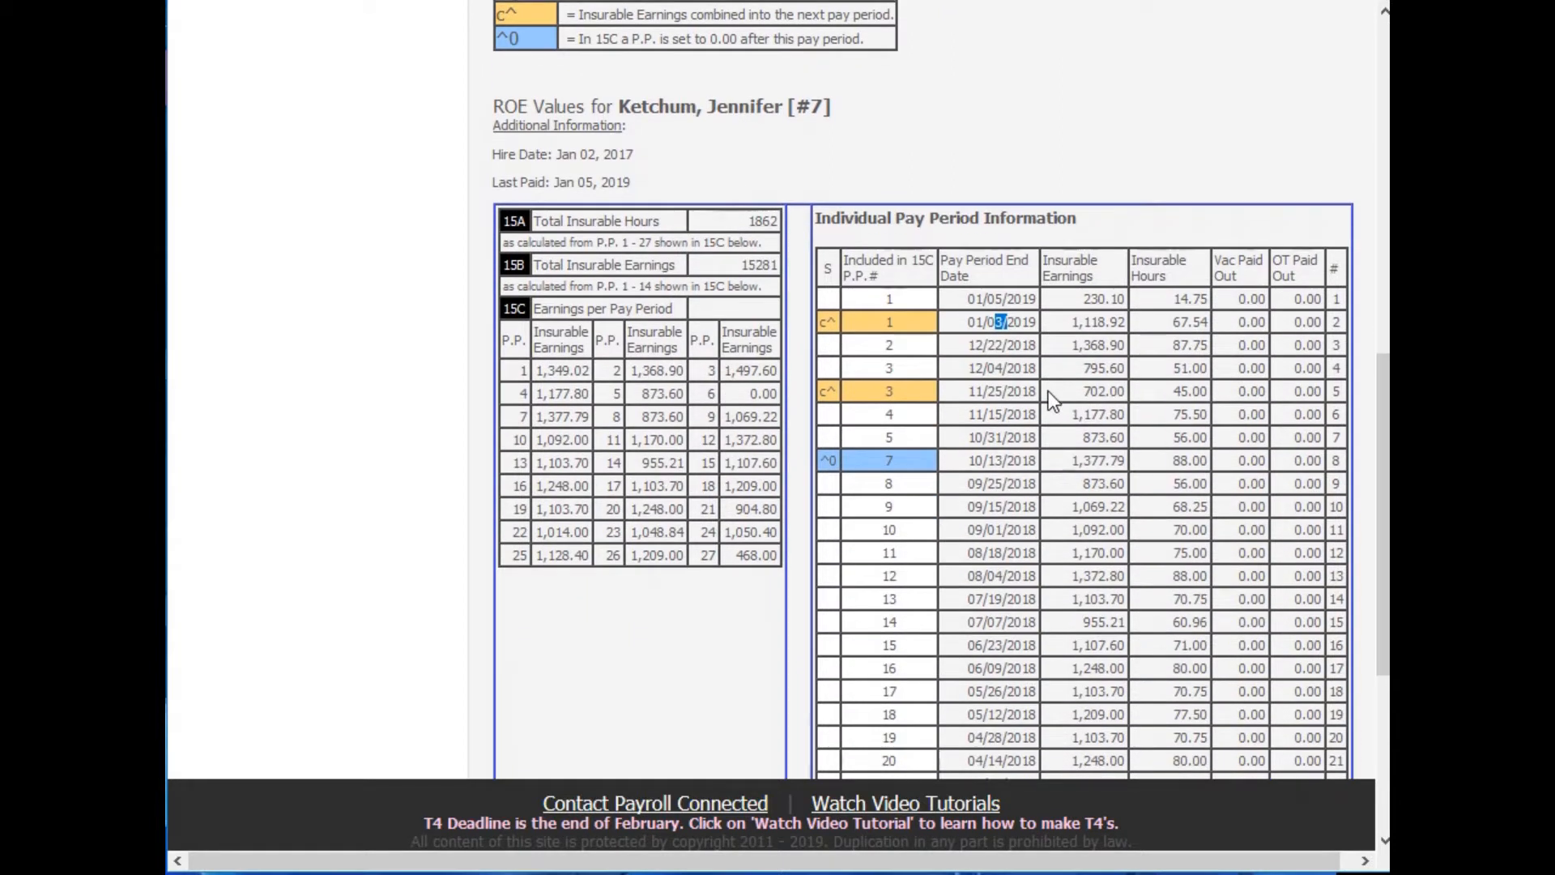
{"action": "scroll", "coordinate": [1050, 399], "scroll_direction": "down", "scroll_amount": 1}
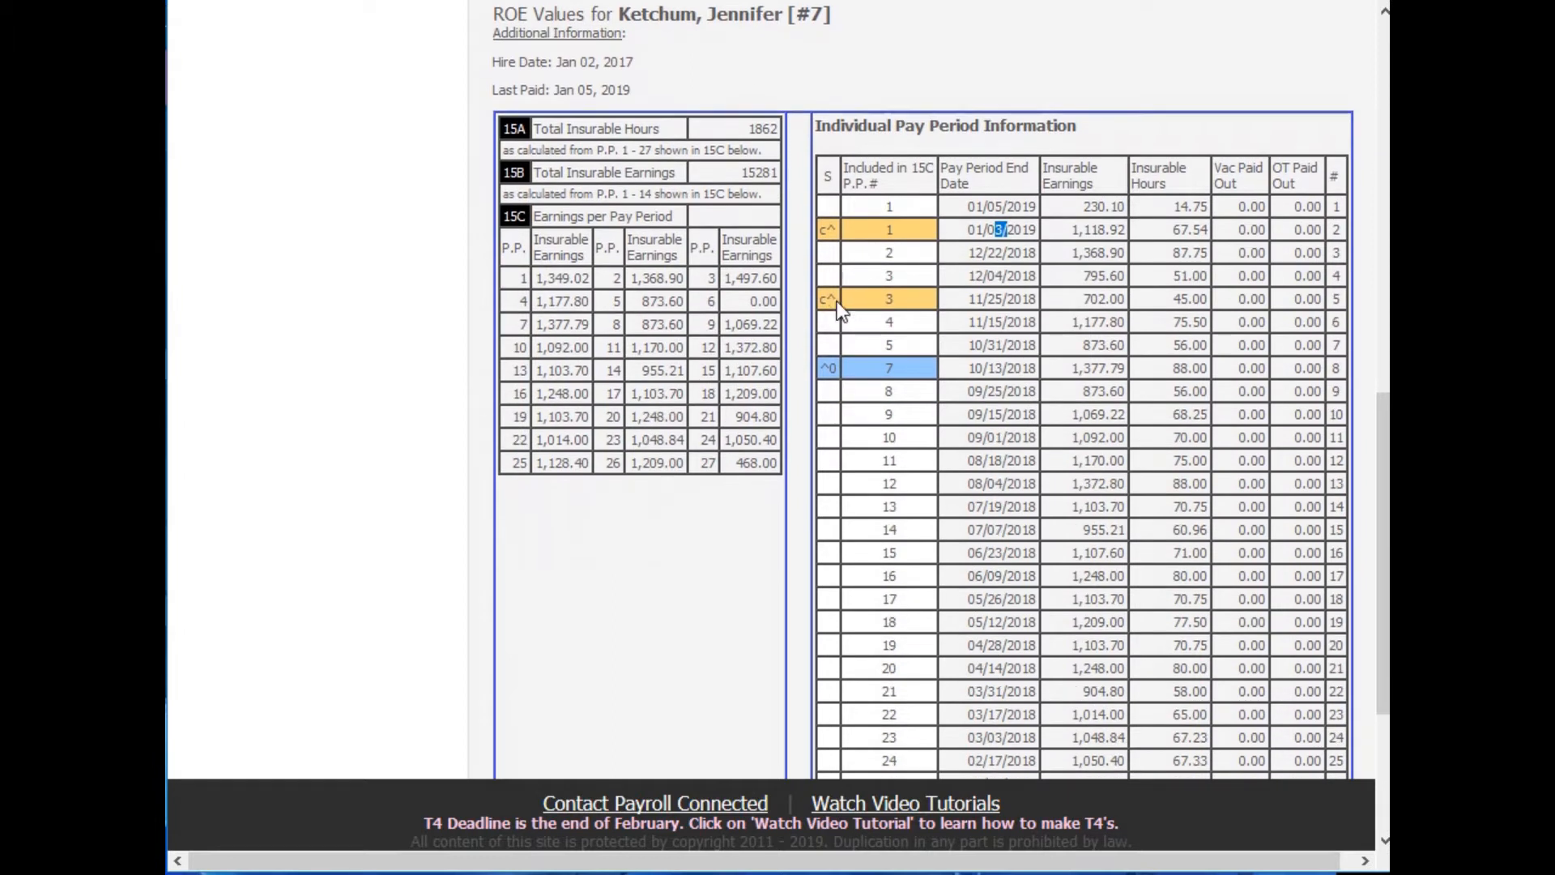
{"action": "double_click", "coordinate": [890, 298]}
{"action": "double_click", "coordinate": [884, 273]}
{"action": "mouse_move", "coordinate": [982, 299]}
{"action": "left_mouse_down"}
{"action": "mouse_move", "coordinate": [1003, 301]}
{"action": "mouse_move", "coordinate": [984, 322]}
{"action": "mouse_move", "coordinate": [1004, 321]}
{"action": "left_mouse_up"}
{"action": "double_click", "coordinate": [825, 369]}
{"action": "left_click", "coordinate": [1080, 276]}
{"action": "left_click", "coordinate": [1069, 299]}
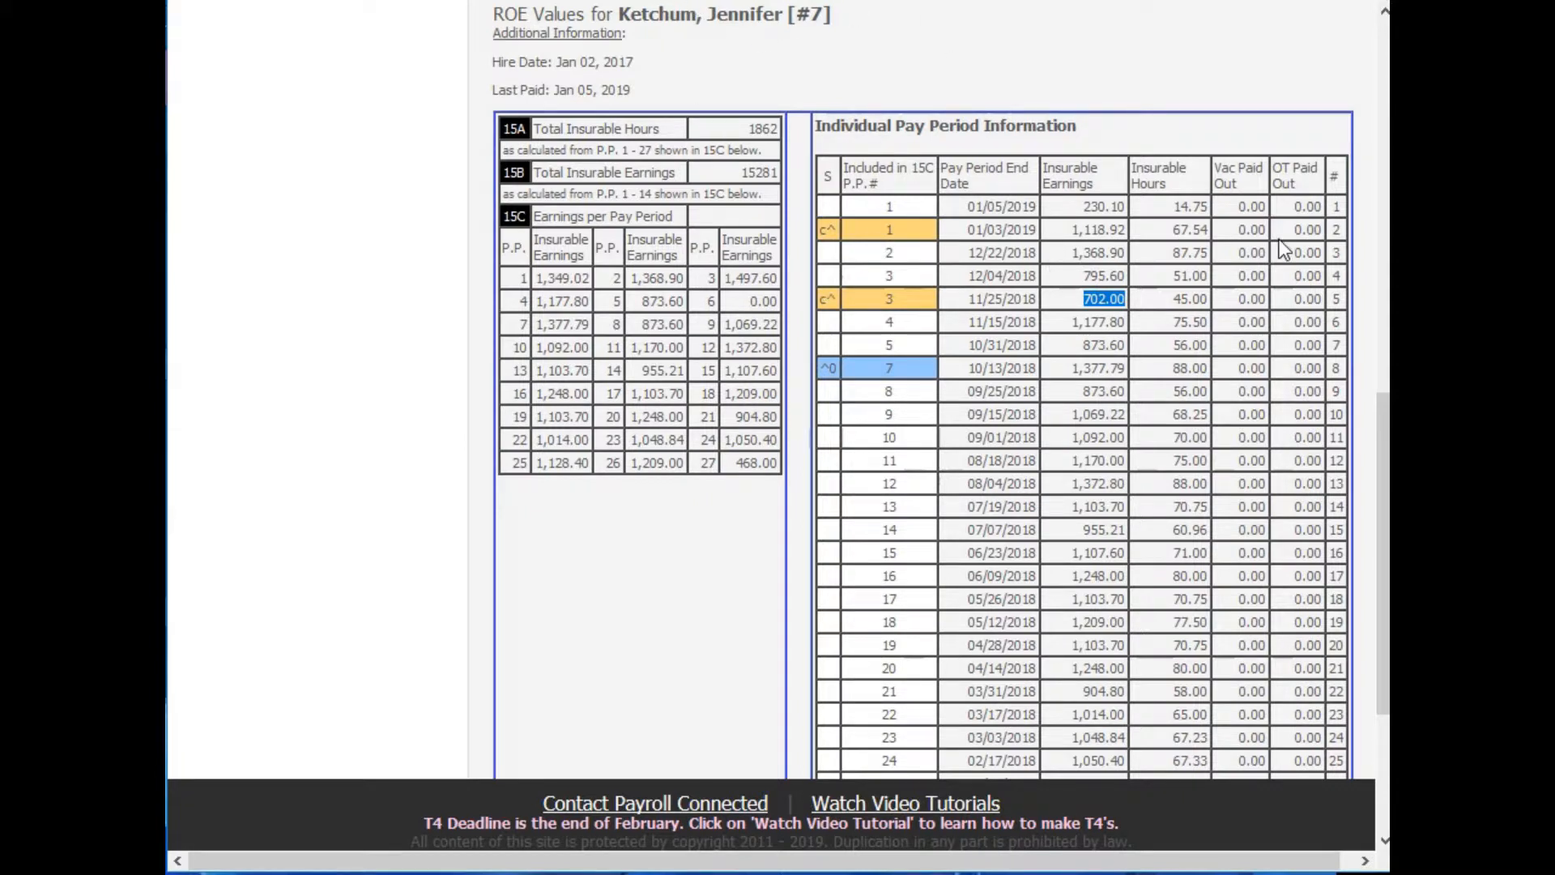
Print the ROE Values report from its print view to dfadsf.pdf with Microsoft Print to PDF, and return to the report.
{"action": "scroll", "coordinate": [1142, 170], "scroll_direction": "up", "scroll_amount": 10}
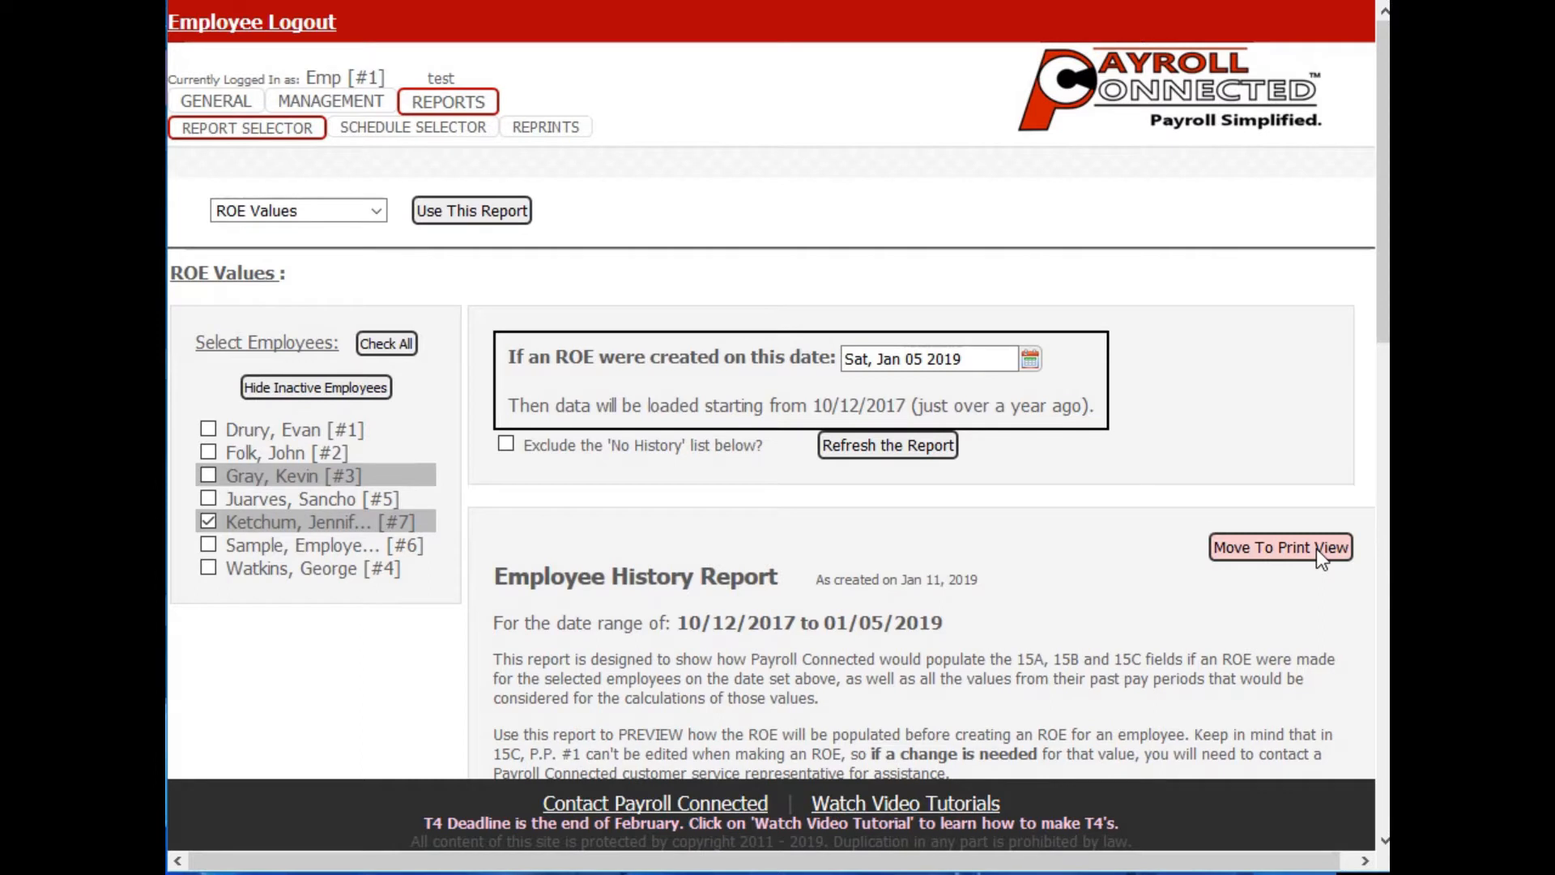
{"action": "left_click", "coordinate": [1315, 547]}
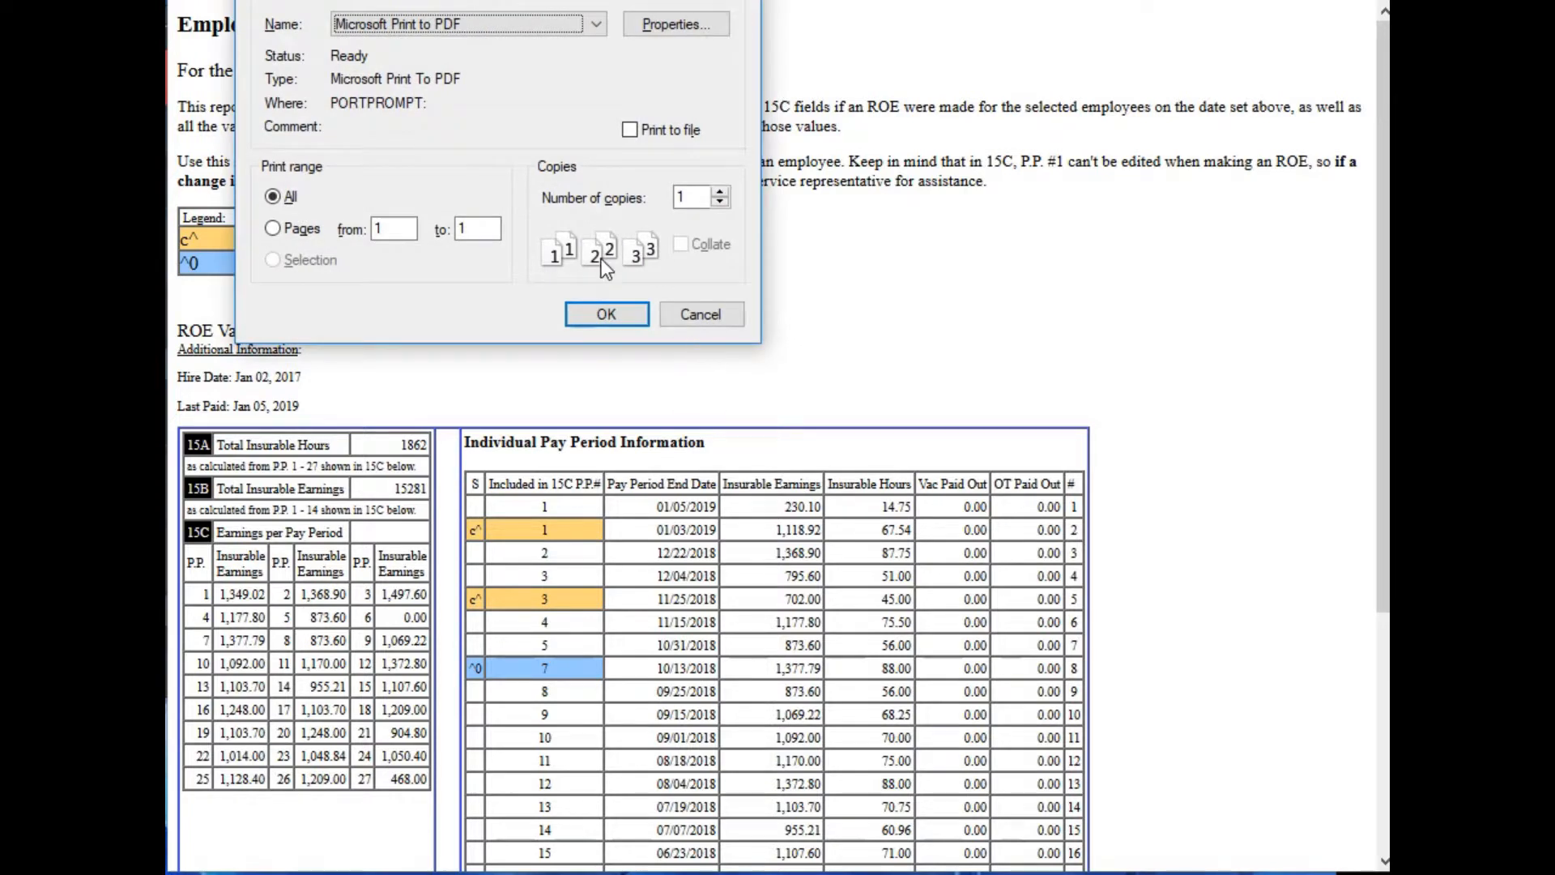
{"action": "left_click", "coordinate": [609, 313]}
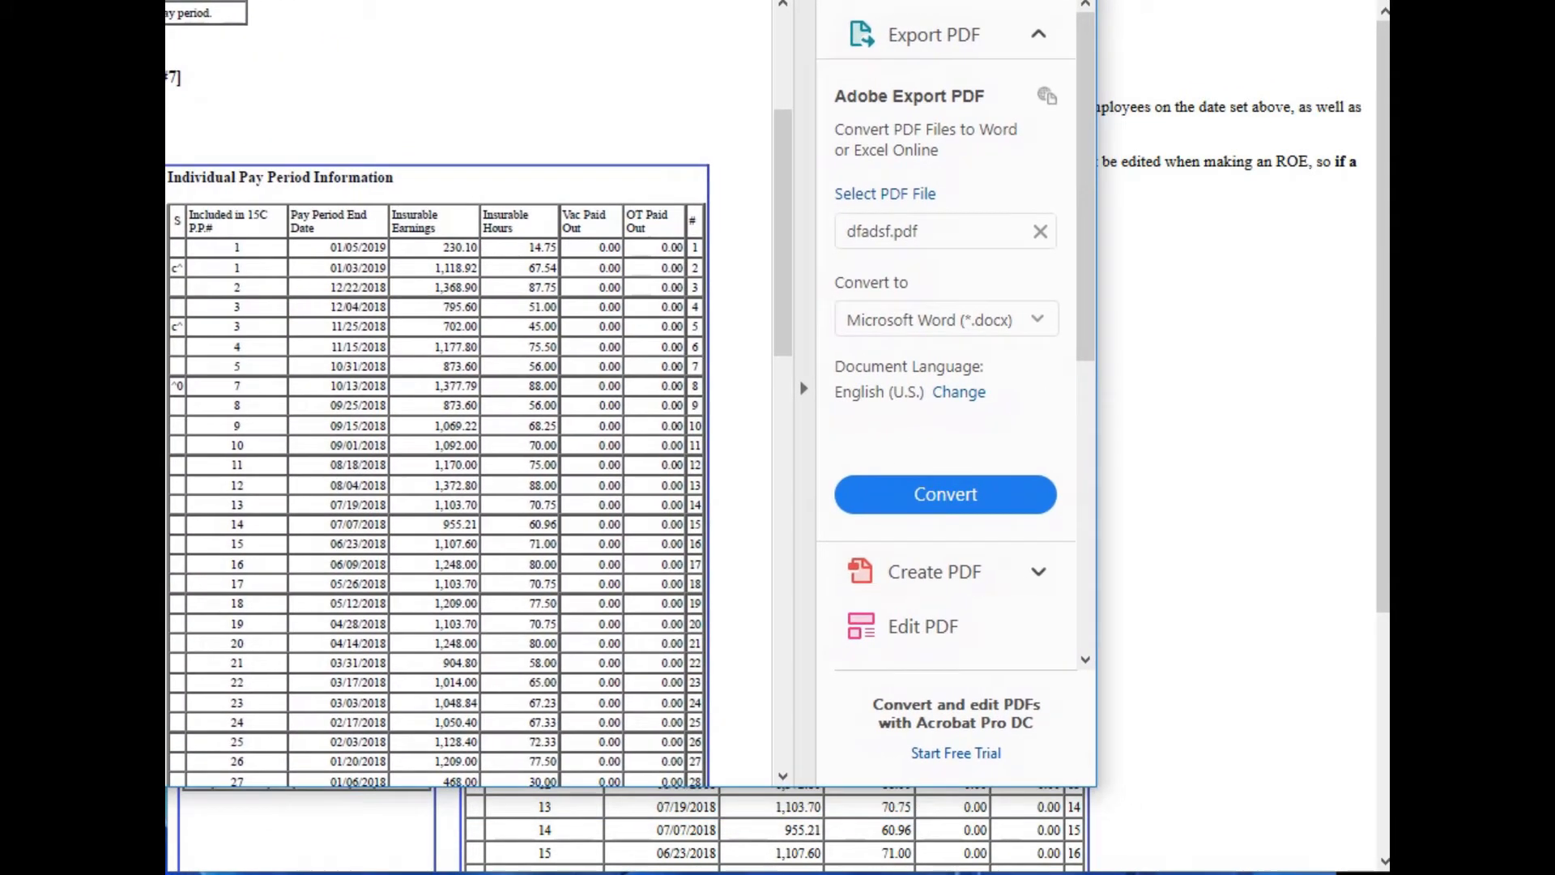
{"action": "left_click", "coordinate": [1212, 488]}
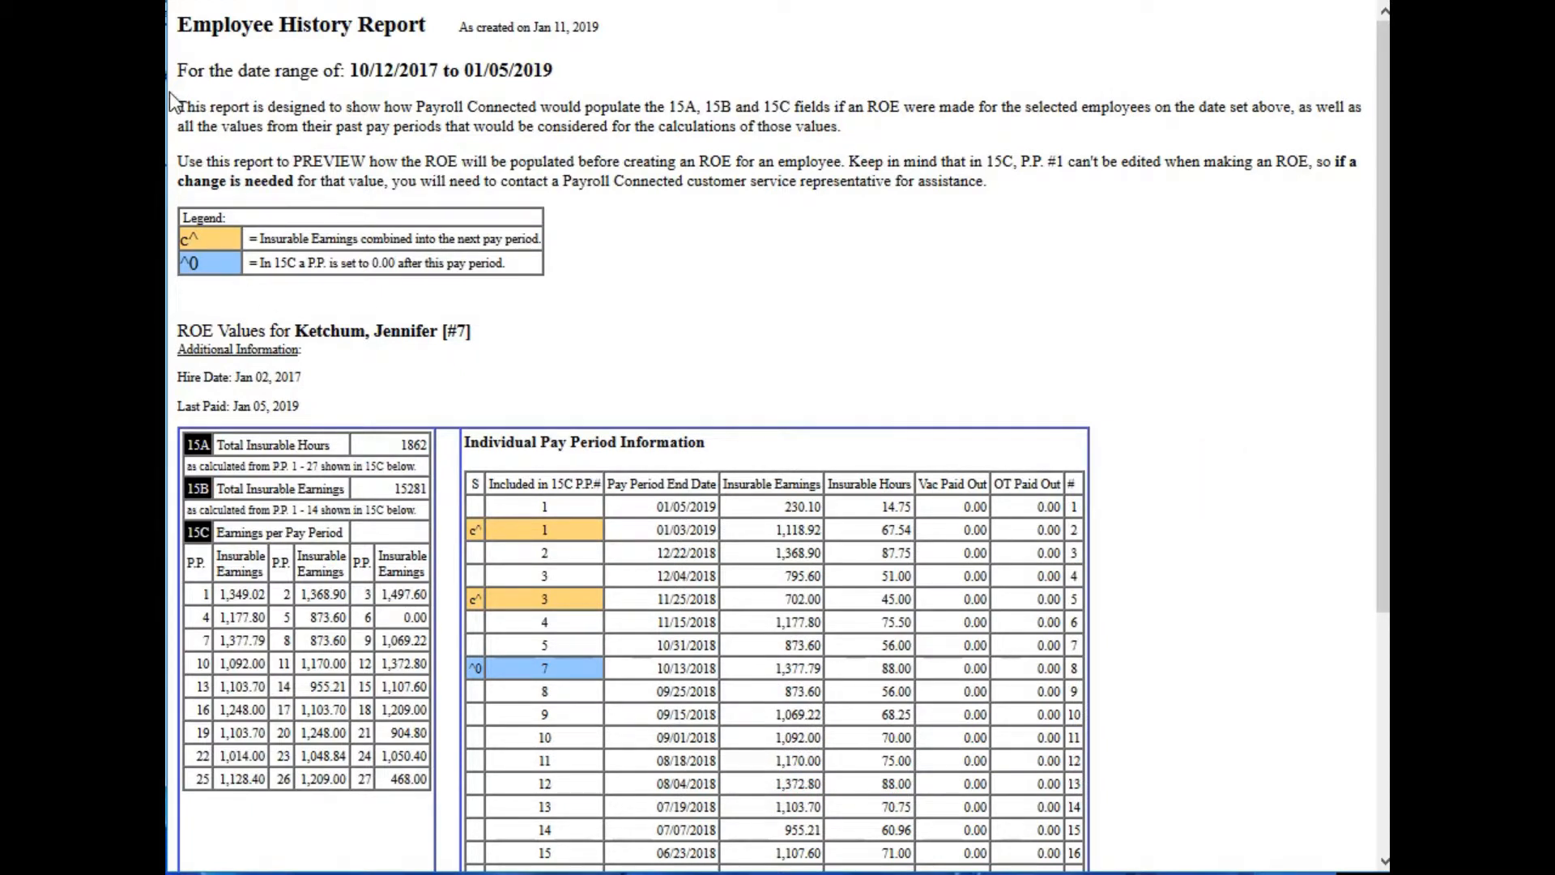
Narrow the browser window to expose the printed PDF report beside it, and bring up section 15C of the ROE form.
{"action": "left_click_drag", "start_coordinate": [173, 90], "coordinate": [499, 91]}
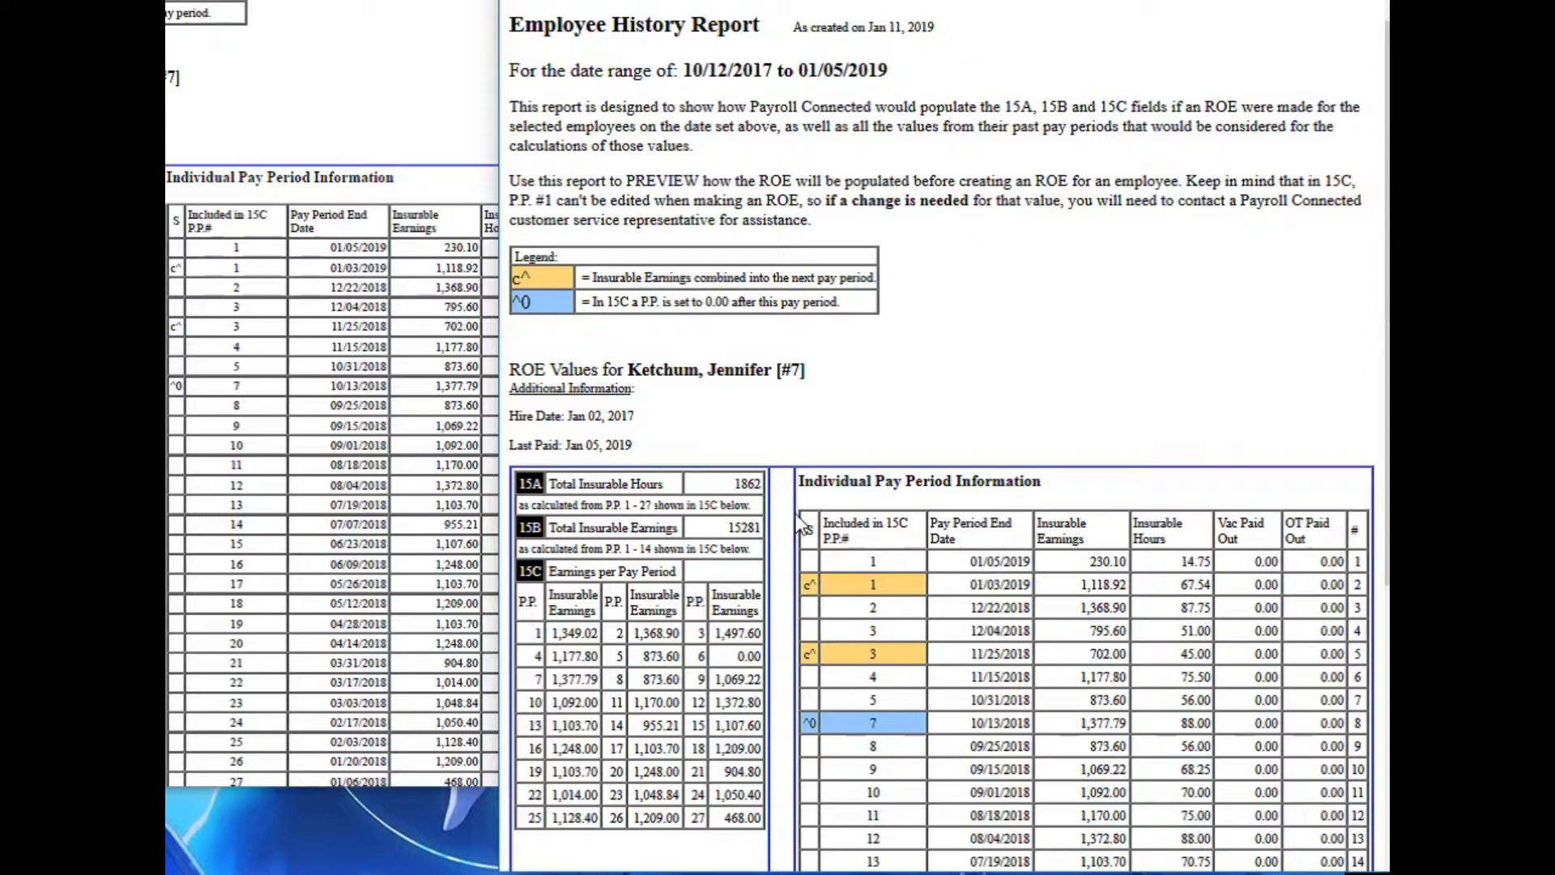
{"action": "scroll", "coordinate": [704, 520], "scroll_direction": "down", "scroll_amount": 1}
{"action": "scroll", "coordinate": [899, 31], "scroll_direction": "up", "scroll_amount": 1}
{"action": "key", "text": "ctrl+shift+Tab"}
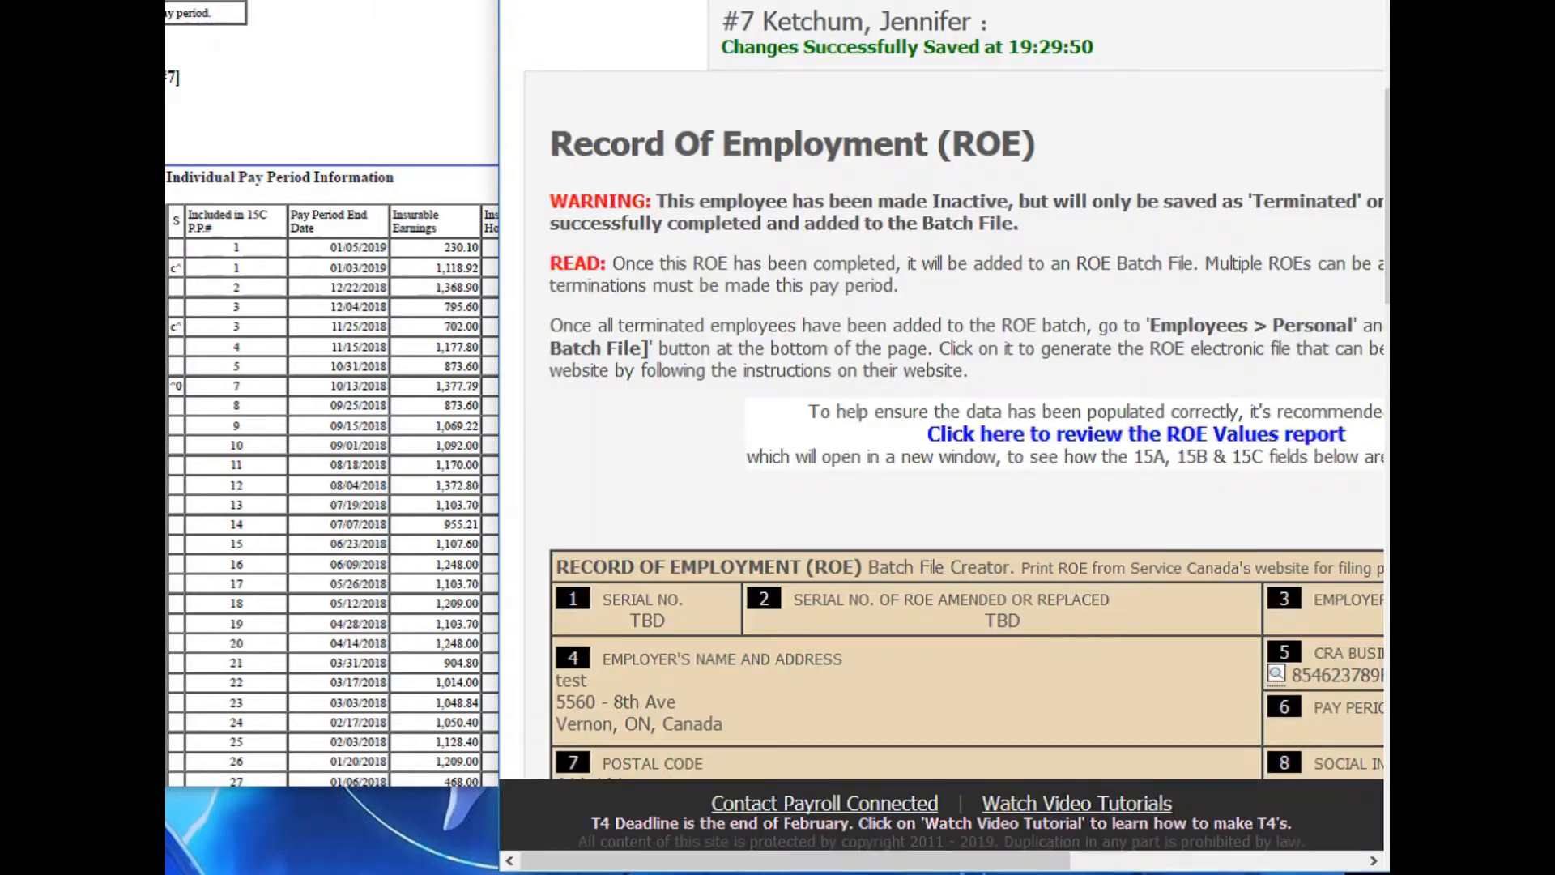
{"action": "scroll", "coordinate": [860, 347], "scroll_direction": "down", "scroll_amount": 15}
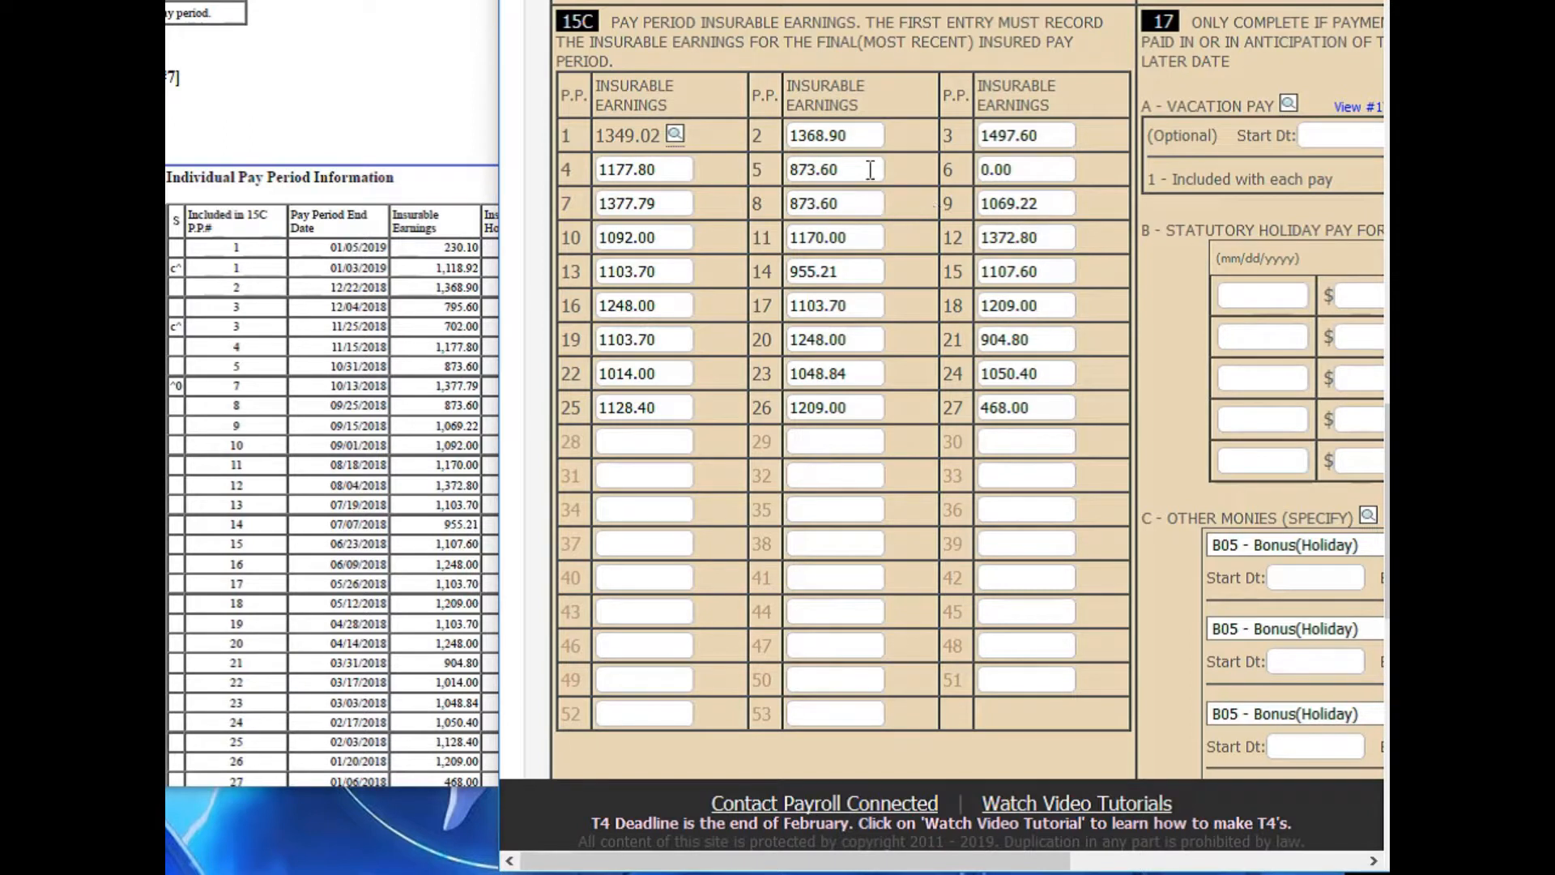
In section 15C, set the P.P. 6 insurable earnings to 873.60 and the P.P. 5 insurable earnings to 1177.80.
{"action": "left_click_drag", "start_coordinate": [857, 169], "coordinate": [780, 169]}
{"action": "key", "text": "ctrl+c"}
{"action": "left_click_drag", "start_coordinate": [1049, 171], "coordinate": [966, 175]}
{"action": "key", "text": "ctrl+v"}
{"action": "left_click_drag", "start_coordinate": [688, 169], "coordinate": [588, 169]}
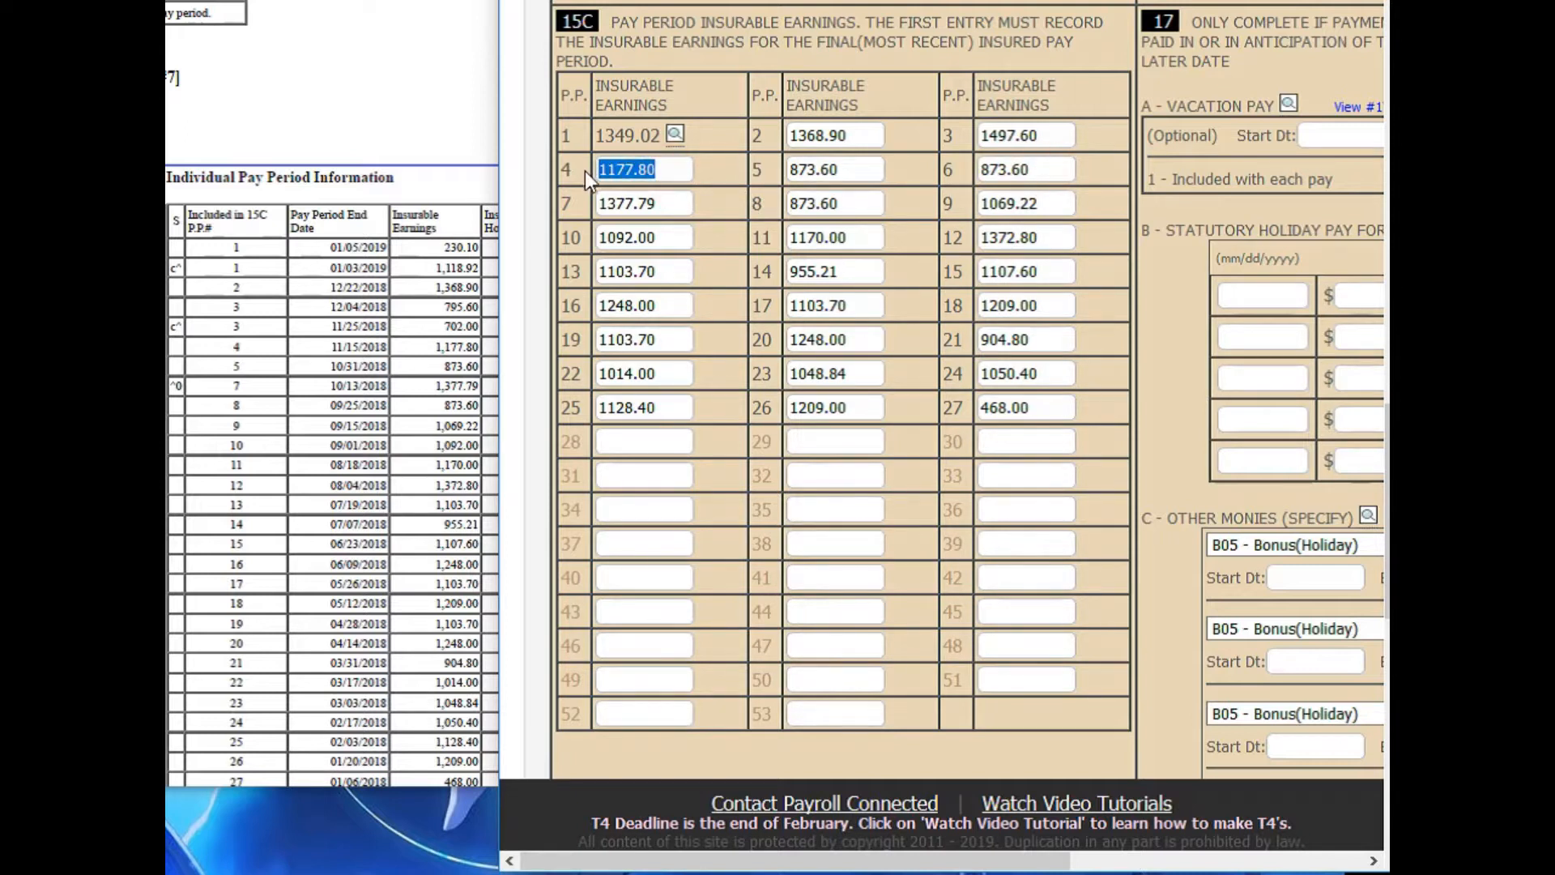
{"action": "double_click", "coordinate": [847, 168]}
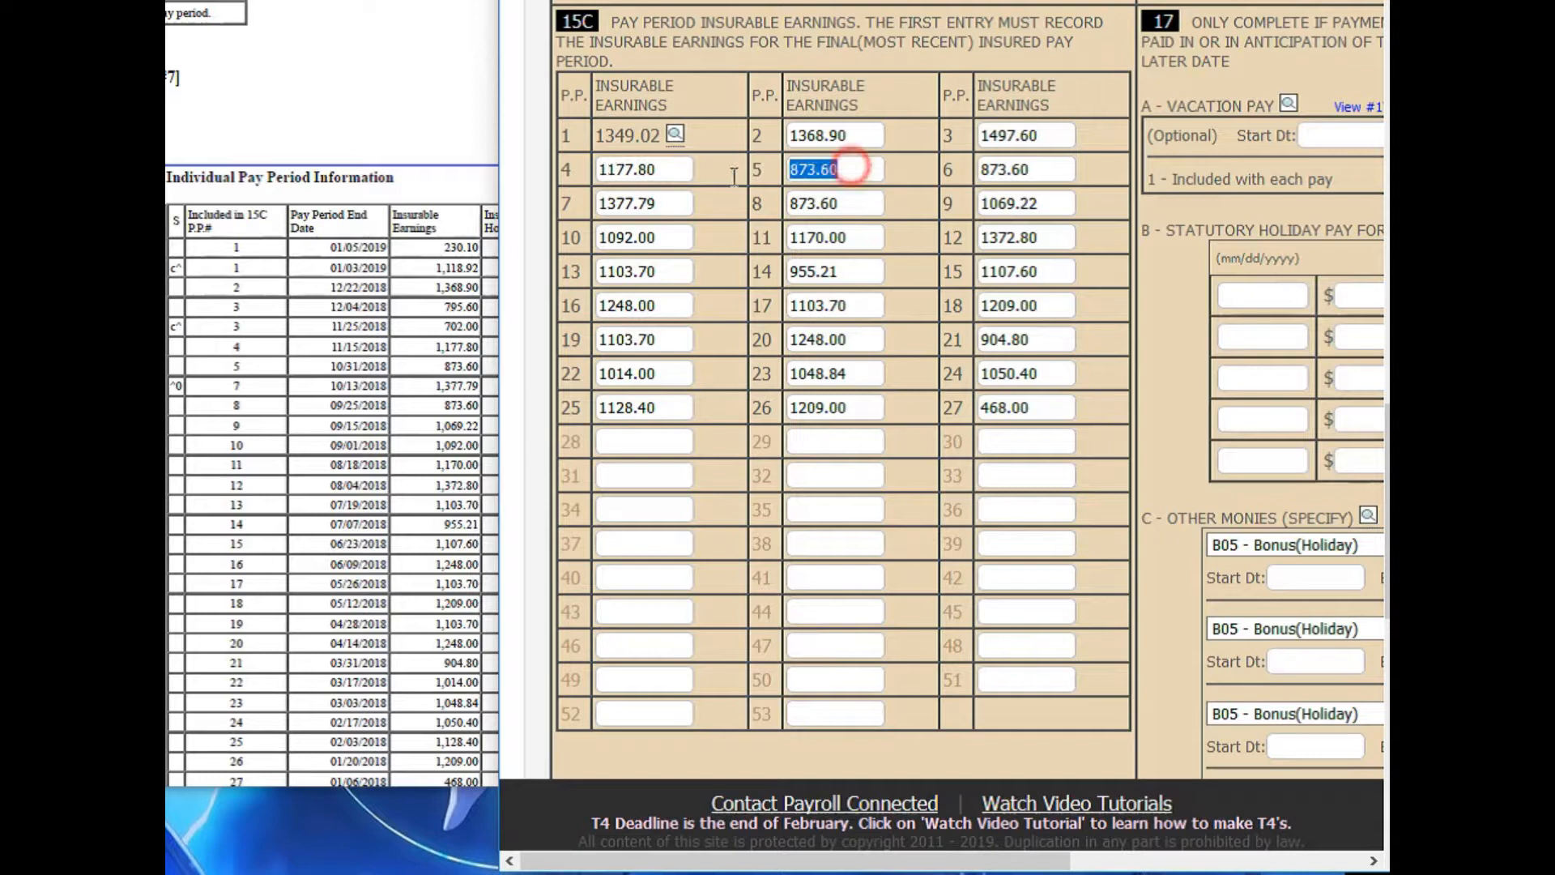
{"action": "type", "text": "1177.80"}
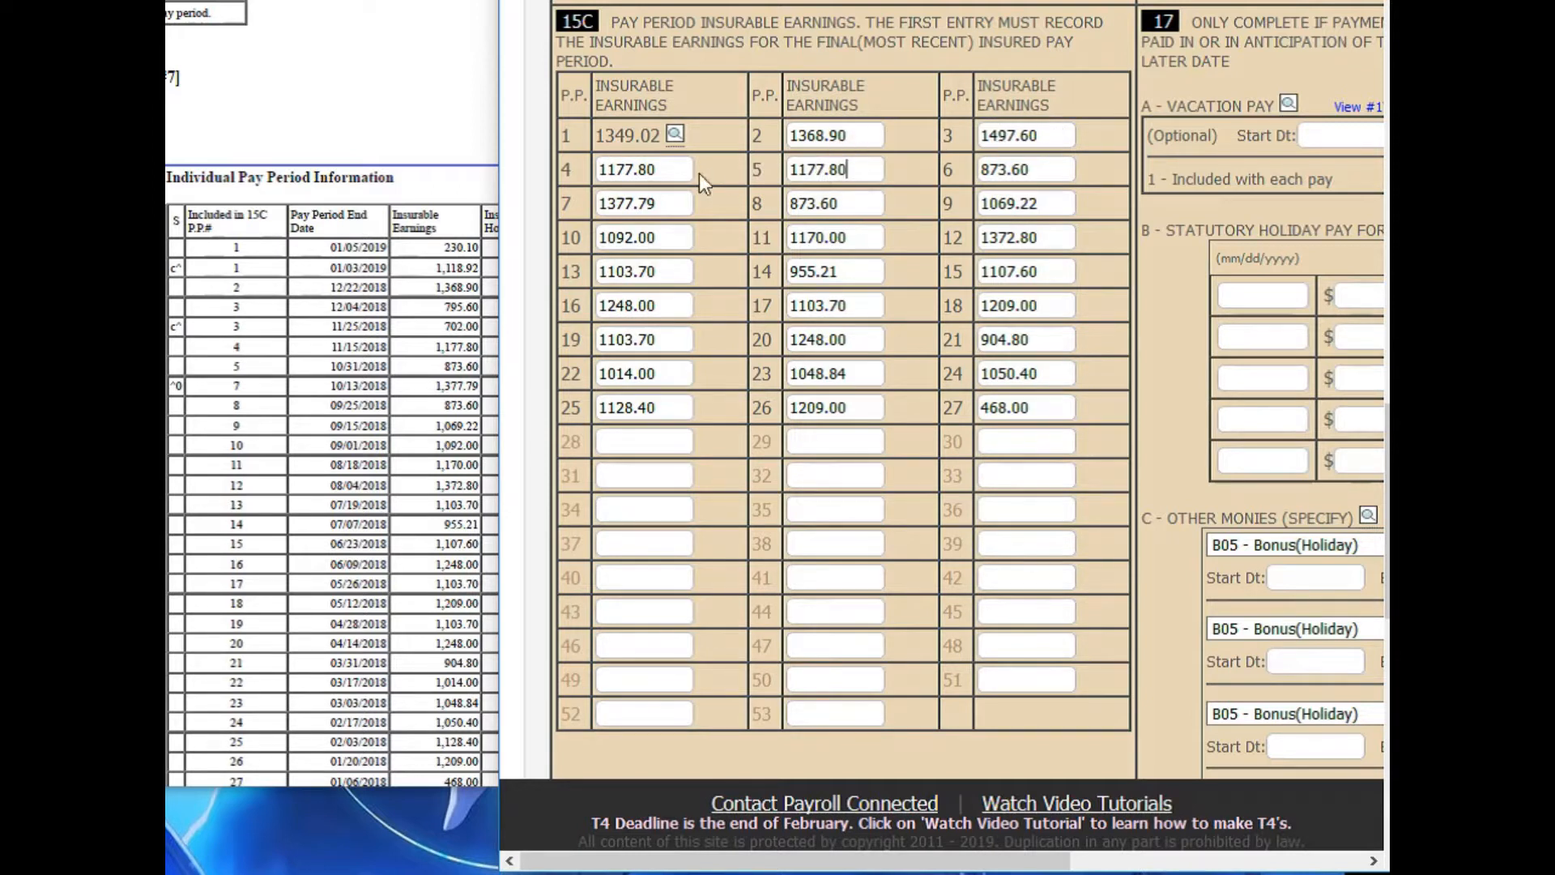
Set the P.P. 4 earnings to 702 and P.P. 3 to 795.60, checking them against the 11/25/2018 and 12/04/2018 rows of the PDF report.
{"action": "left_click_drag", "start_coordinate": [673, 170], "coordinate": [537, 168]}
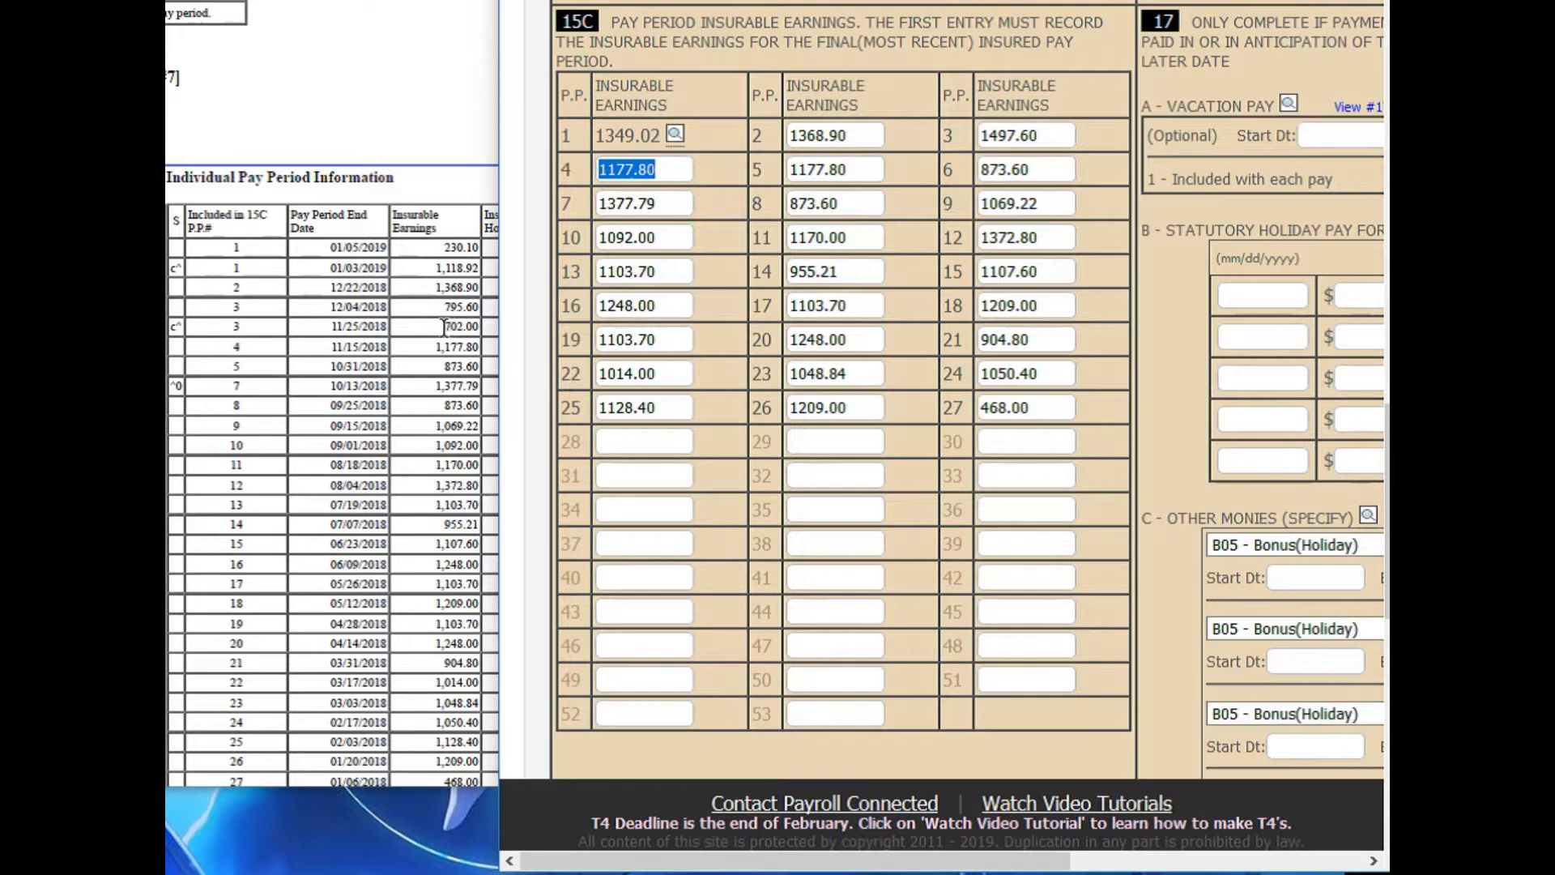
{"action": "type", "text": "702"}
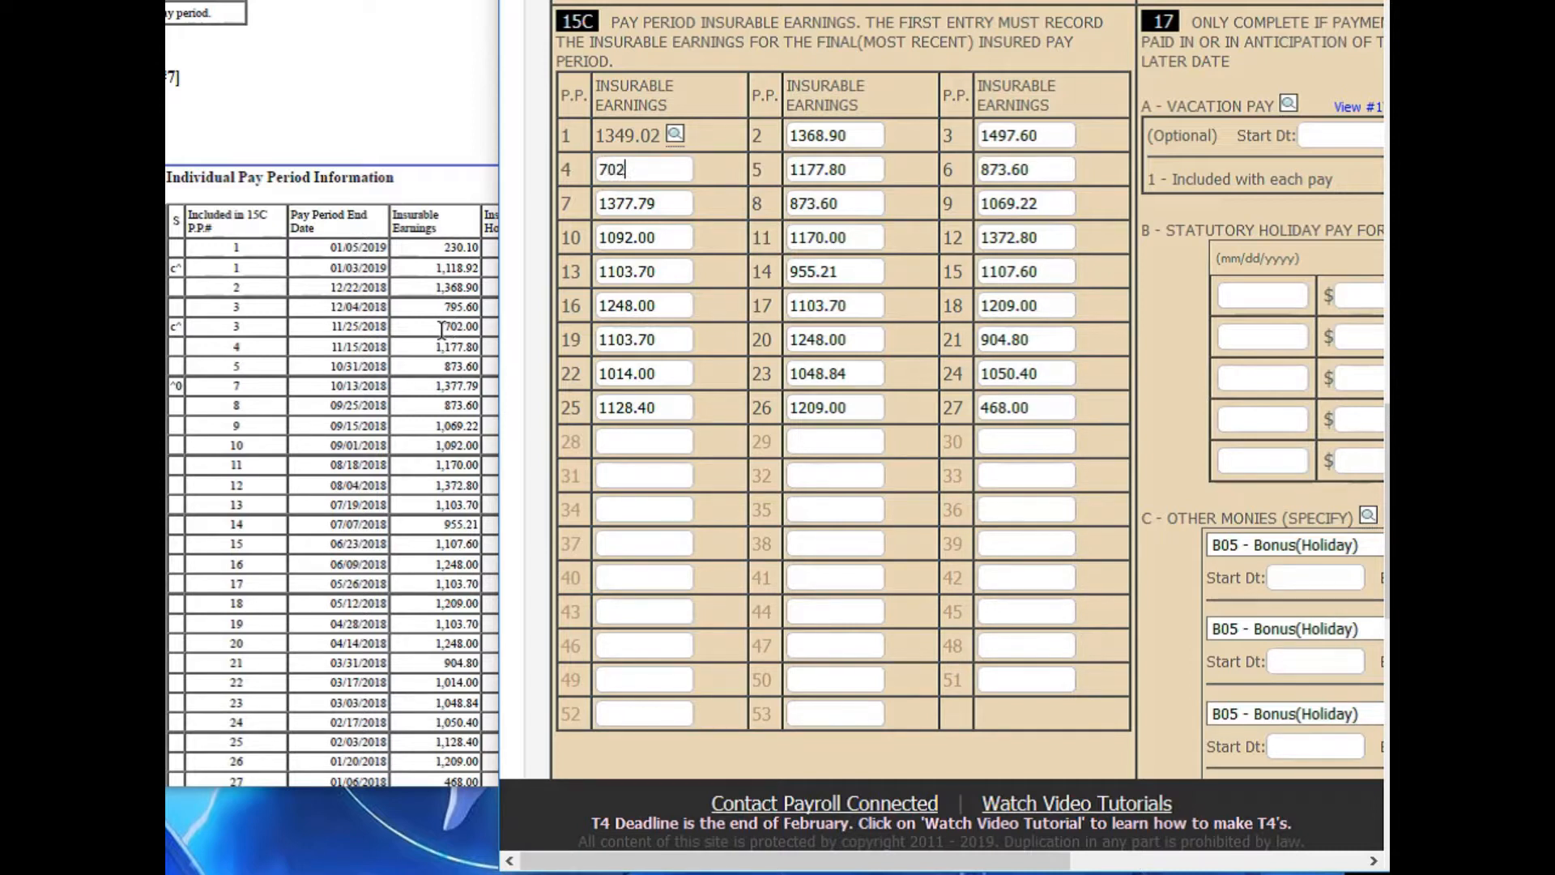
{"action": "left_click_drag", "start_coordinate": [1056, 139], "coordinate": [936, 152]}
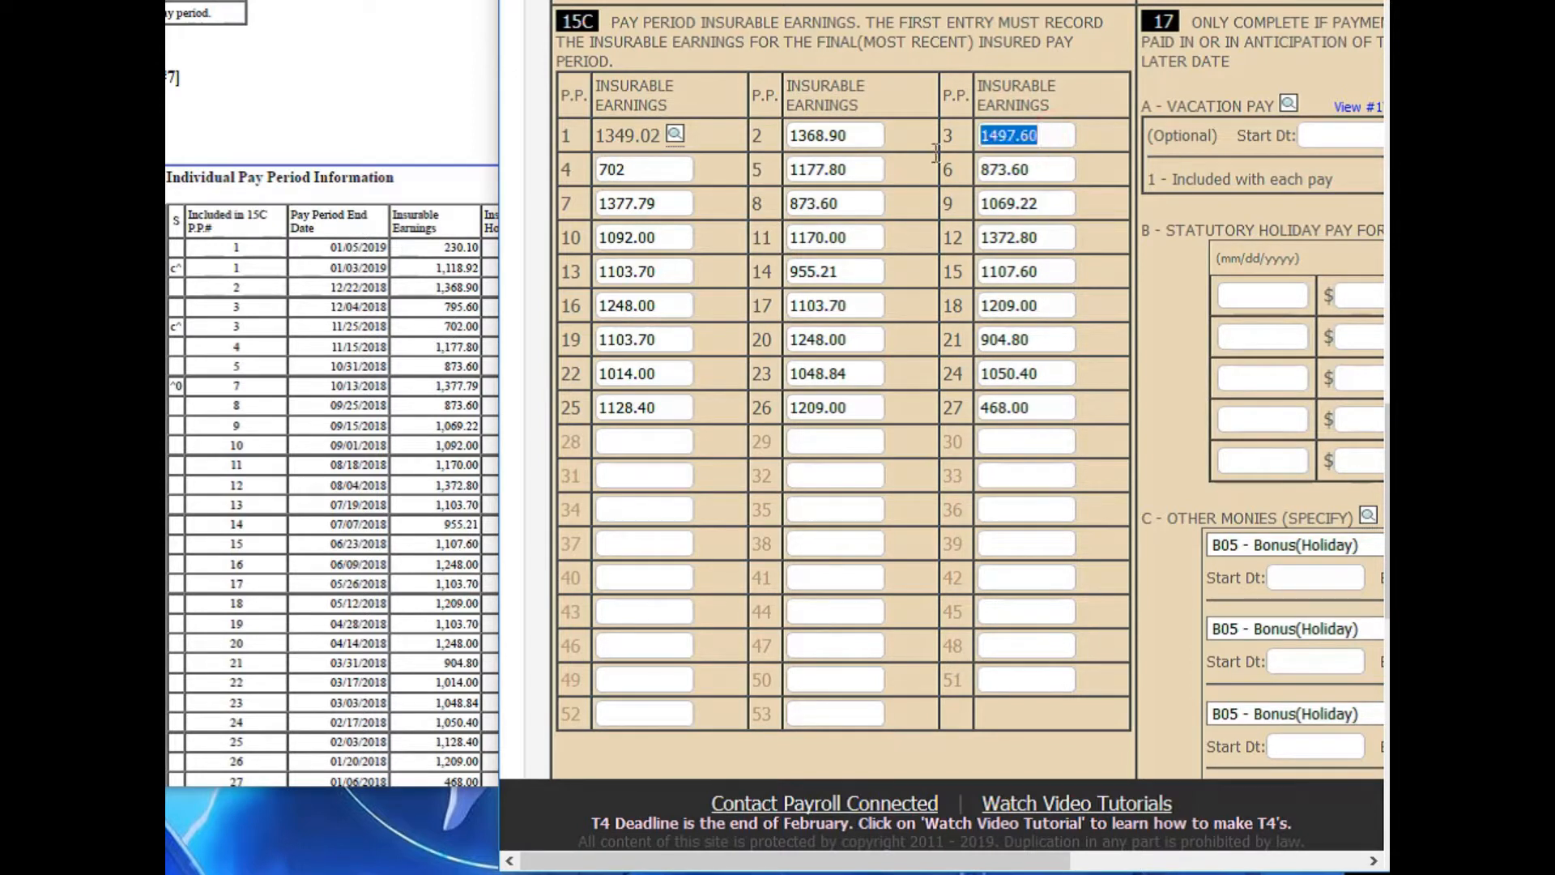
{"action": "type", "text": "795"}
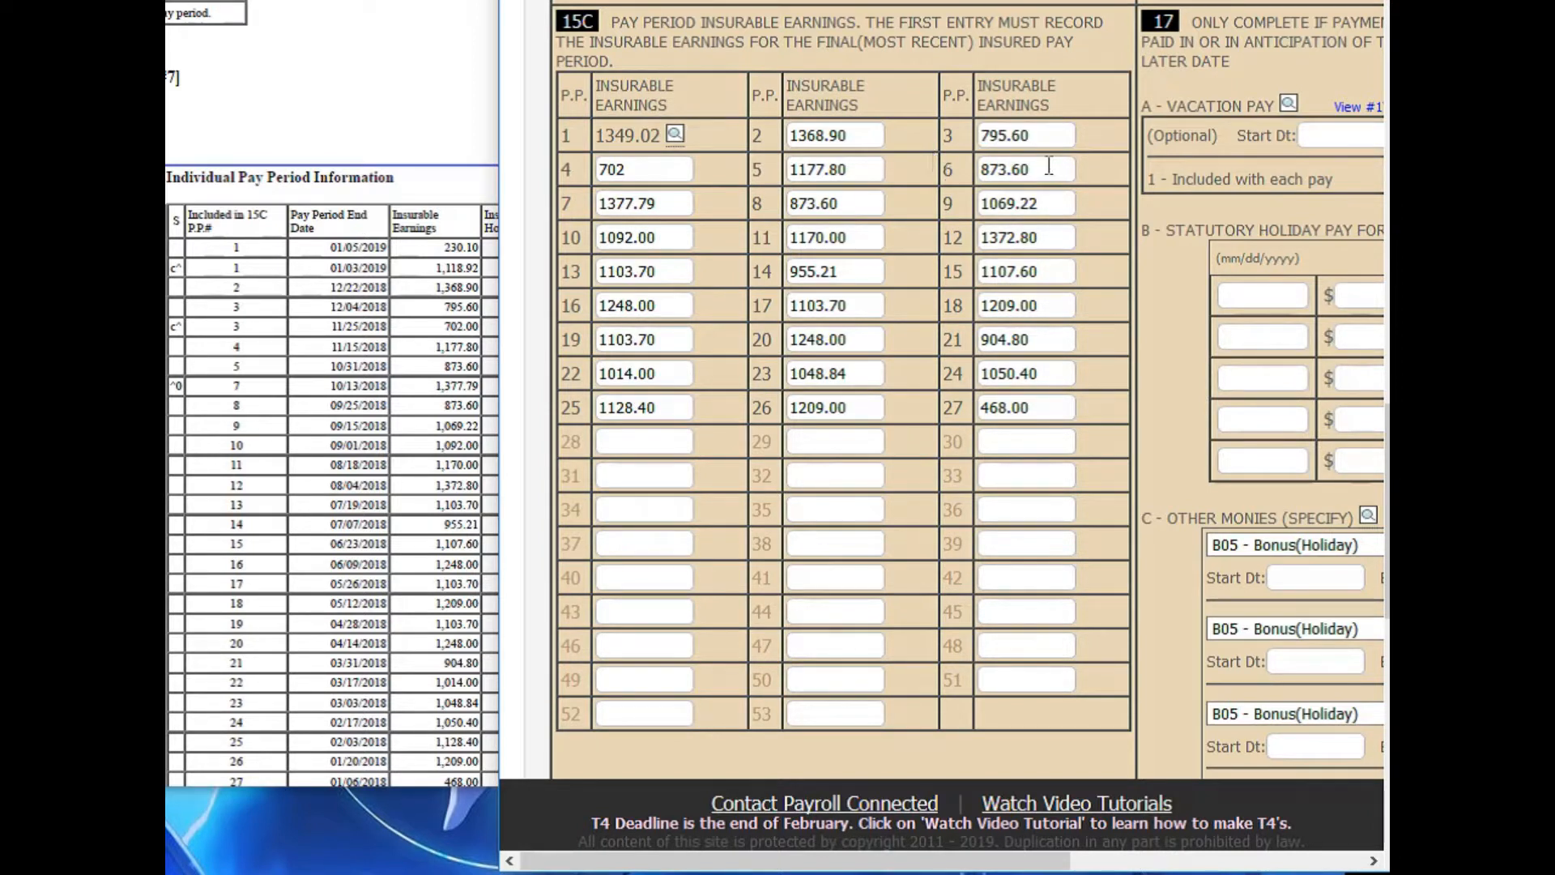
{"action": "left_click_drag", "start_coordinate": [441, 308], "coordinate": [482, 306]}
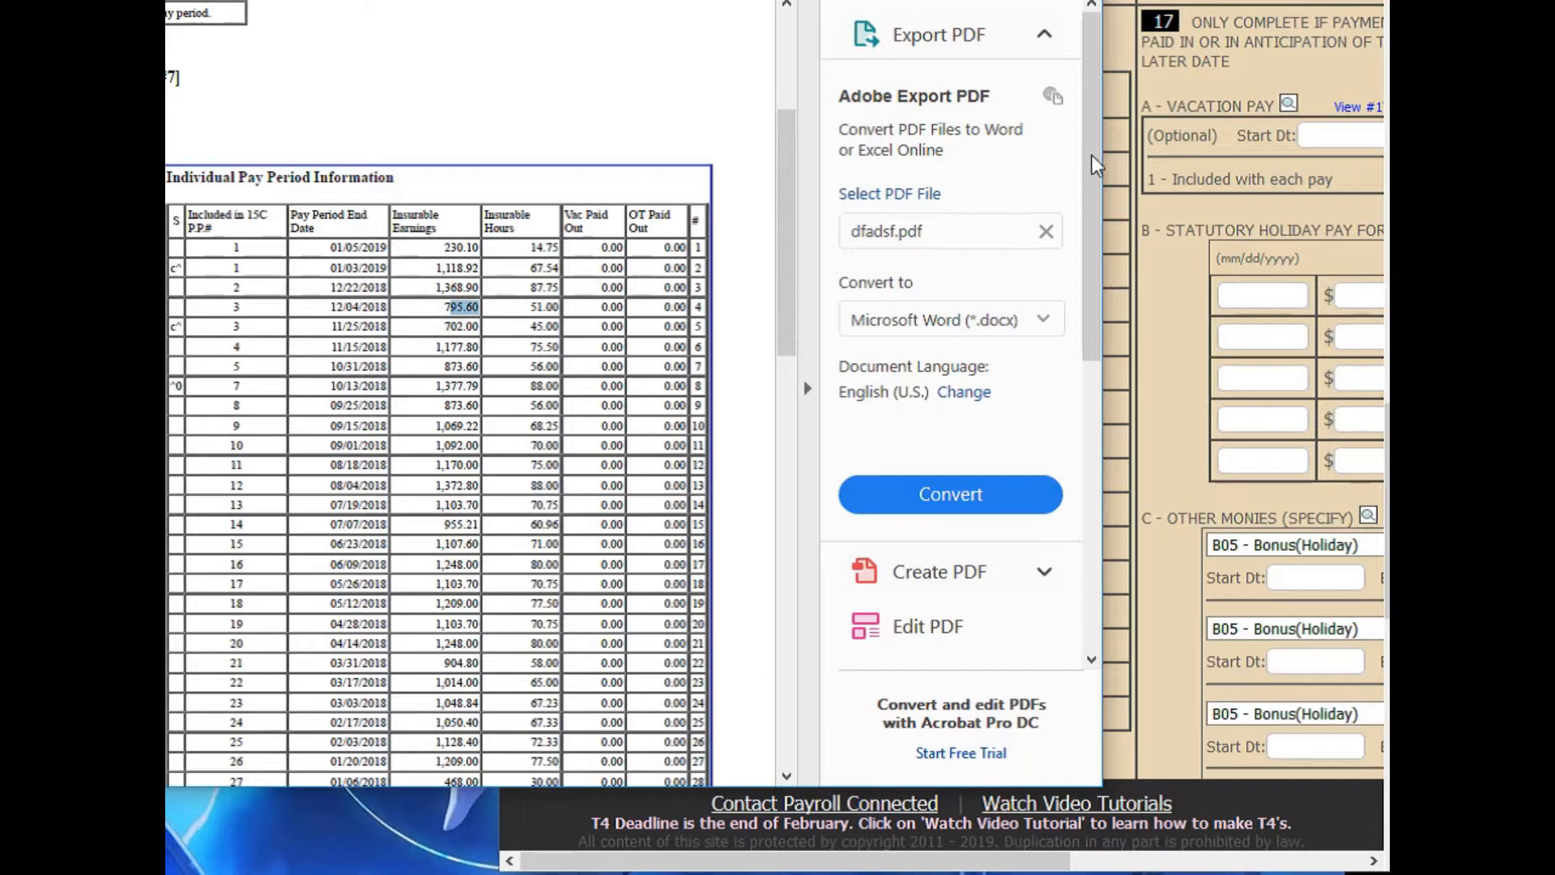
{"action": "left_click", "coordinate": [1173, 298]}
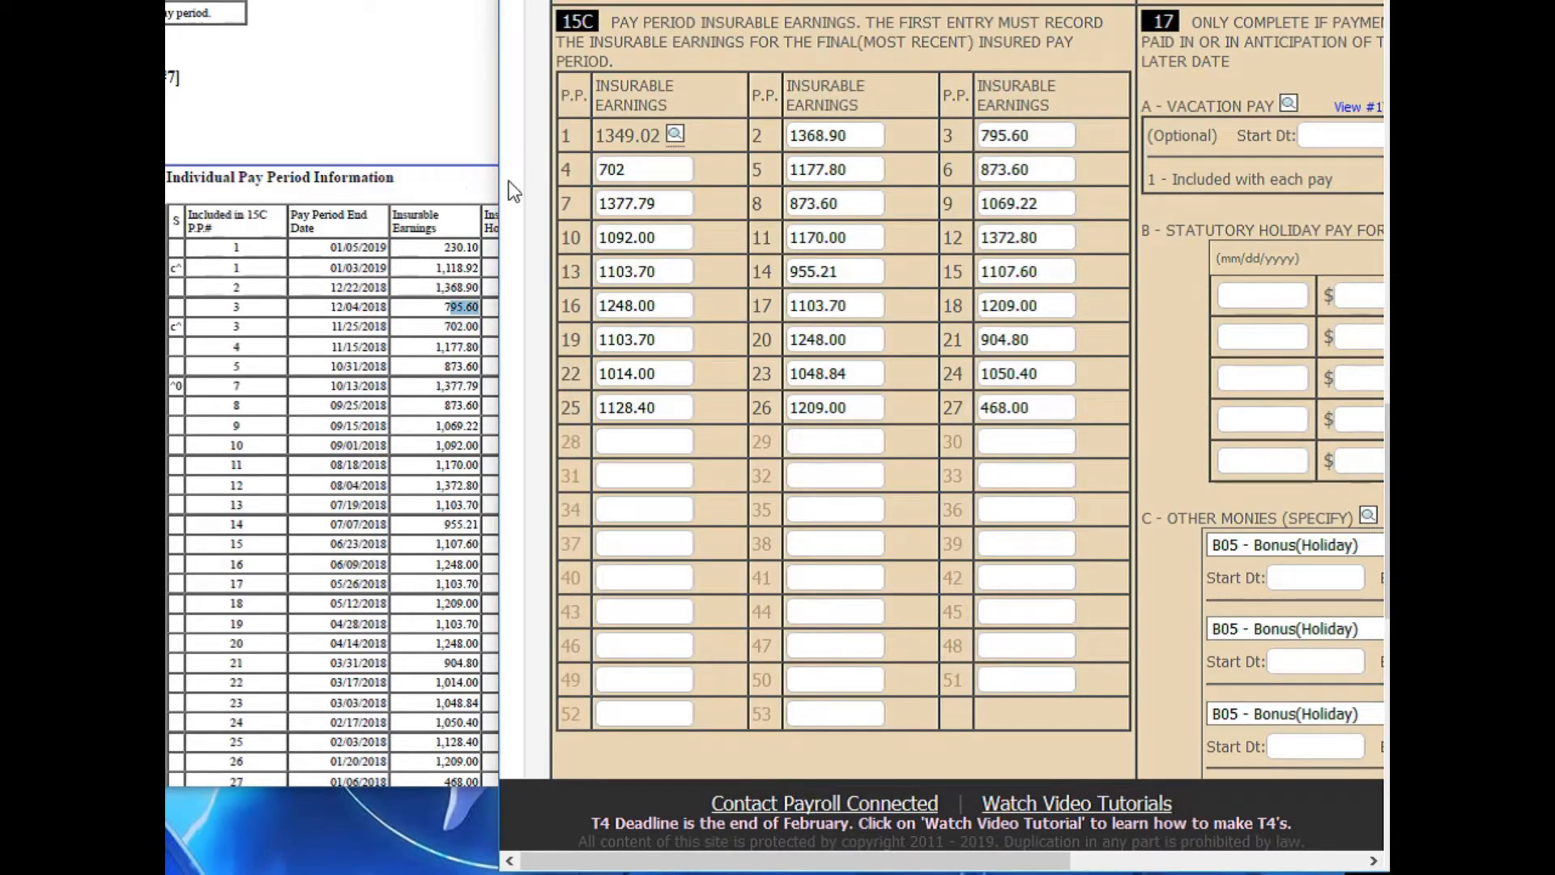
Widen the browser window again, check the 15A and 15B totals, and evaluate the ROE.
{"action": "left_click_drag", "start_coordinate": [493, 179], "coordinate": [131, 196]}
{"action": "scroll", "coordinate": [906, 361], "scroll_direction": "down", "scroll_amount": 3}
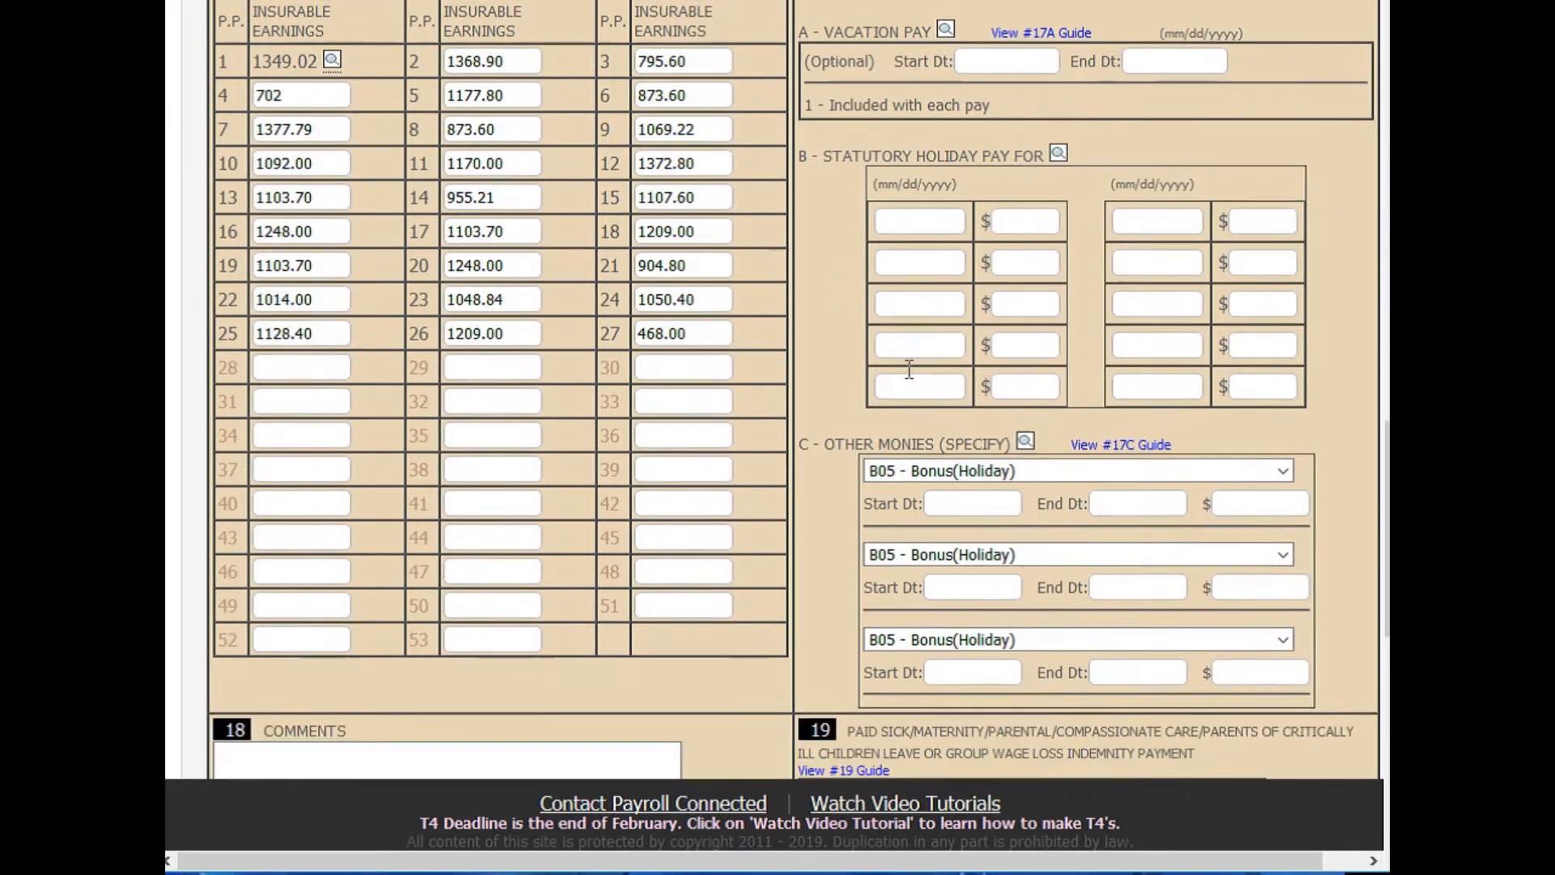
{"action": "scroll", "coordinate": [892, 361], "scroll_direction": "up", "scroll_amount": 6}
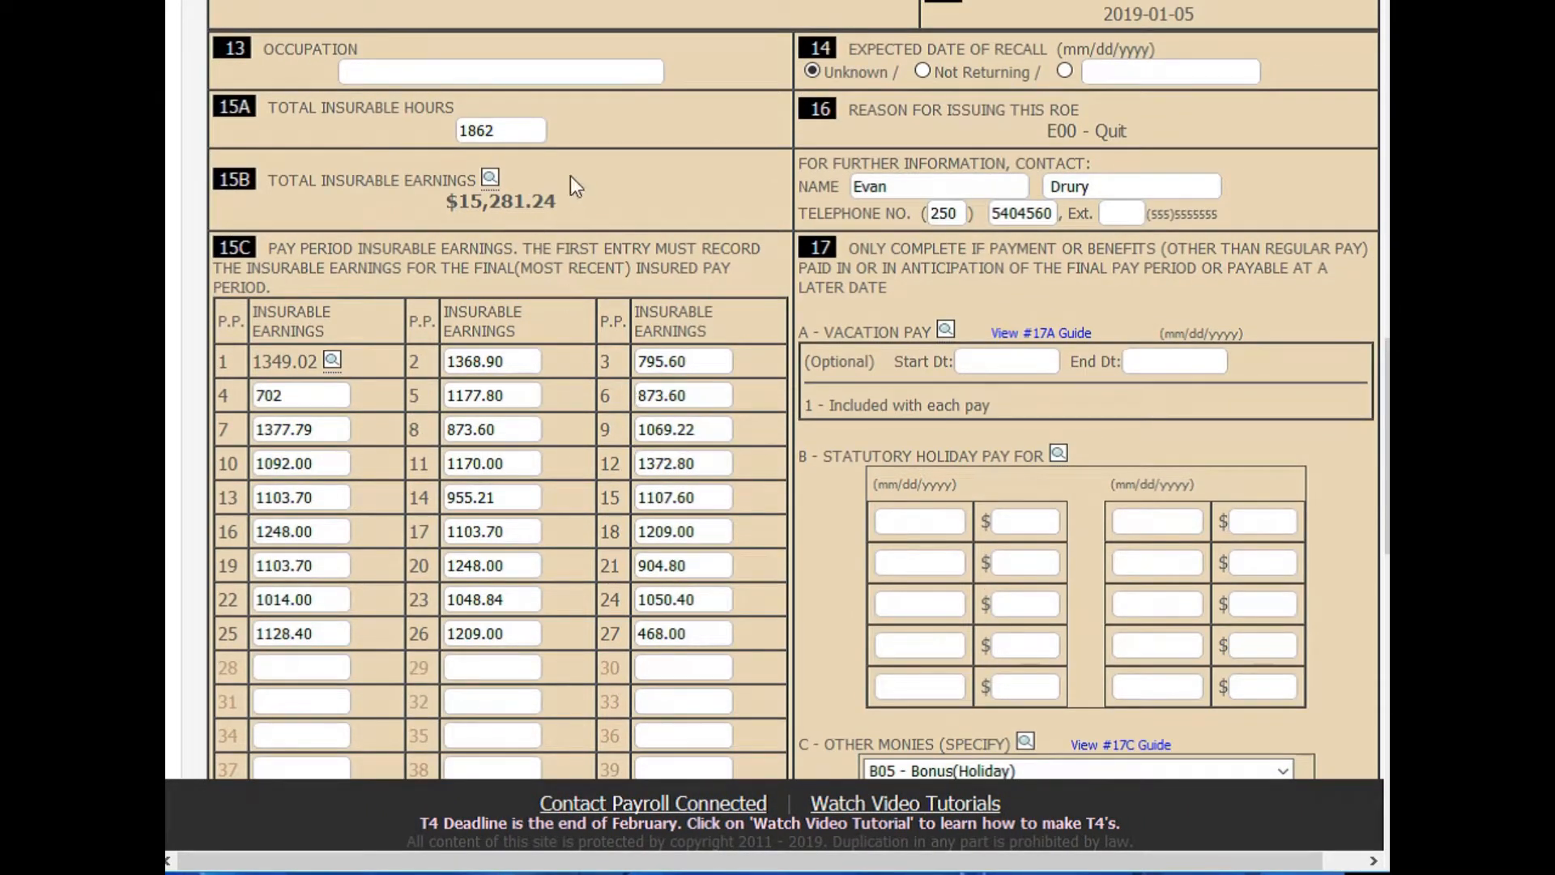
{"action": "scroll", "coordinate": [1170, 561], "scroll_direction": "down", "scroll_amount": 10}
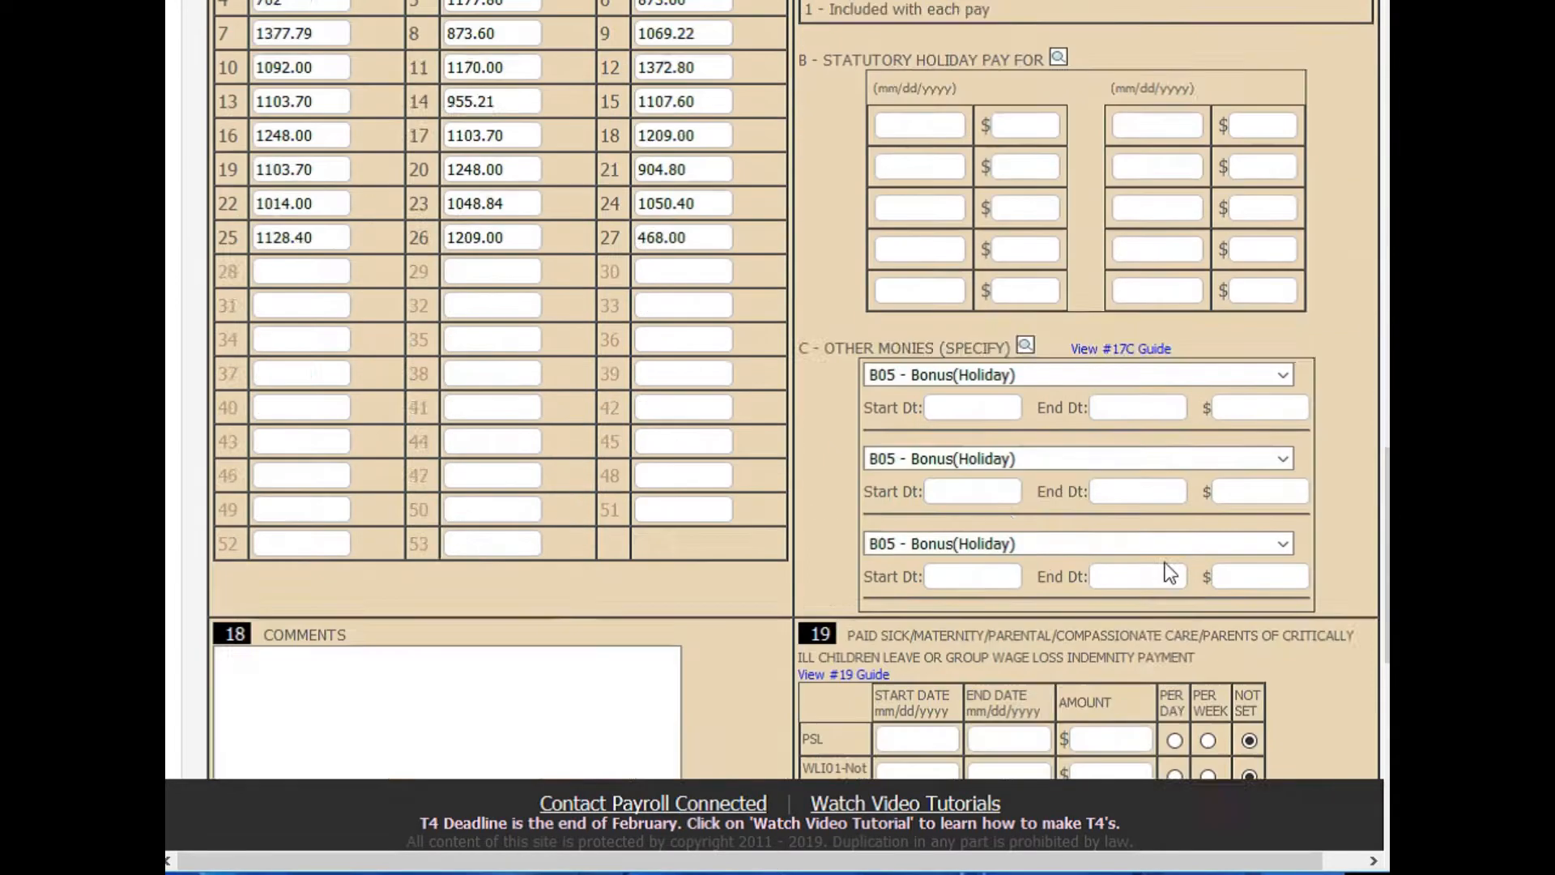
{"action": "left_click", "coordinate": [337, 706]}
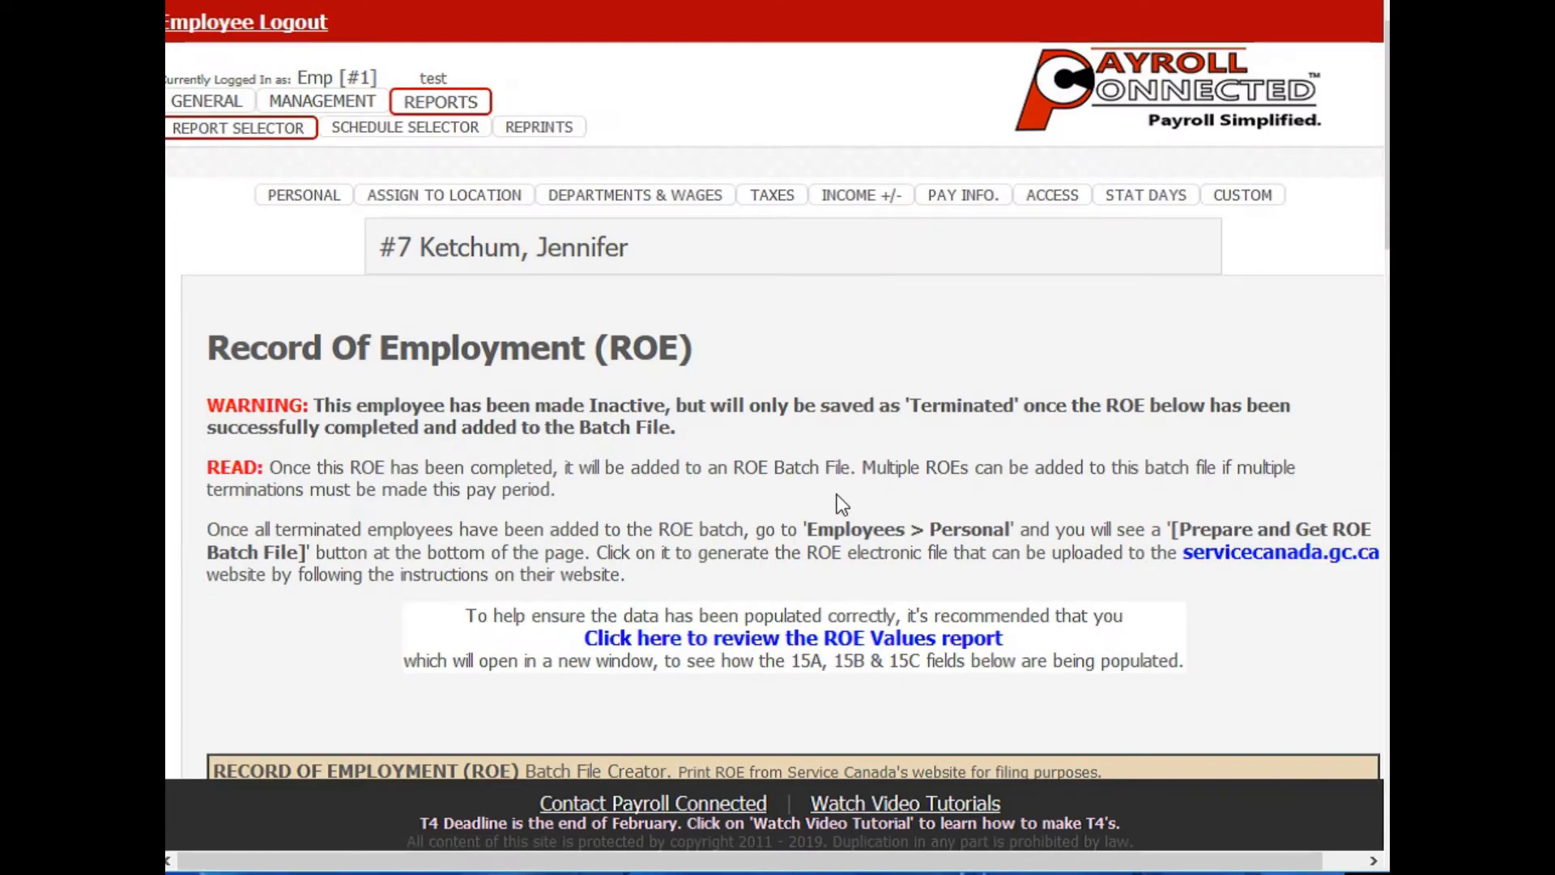
Review the evaluated ROE's totals and 15C pay period earnings, and reopen the form for editing.
{"action": "scroll", "coordinate": [838, 494], "scroll_direction": "down", "scroll_amount": 1}
{"action": "scroll", "coordinate": [837, 493], "scroll_direction": "down", "scroll_amount": 14}
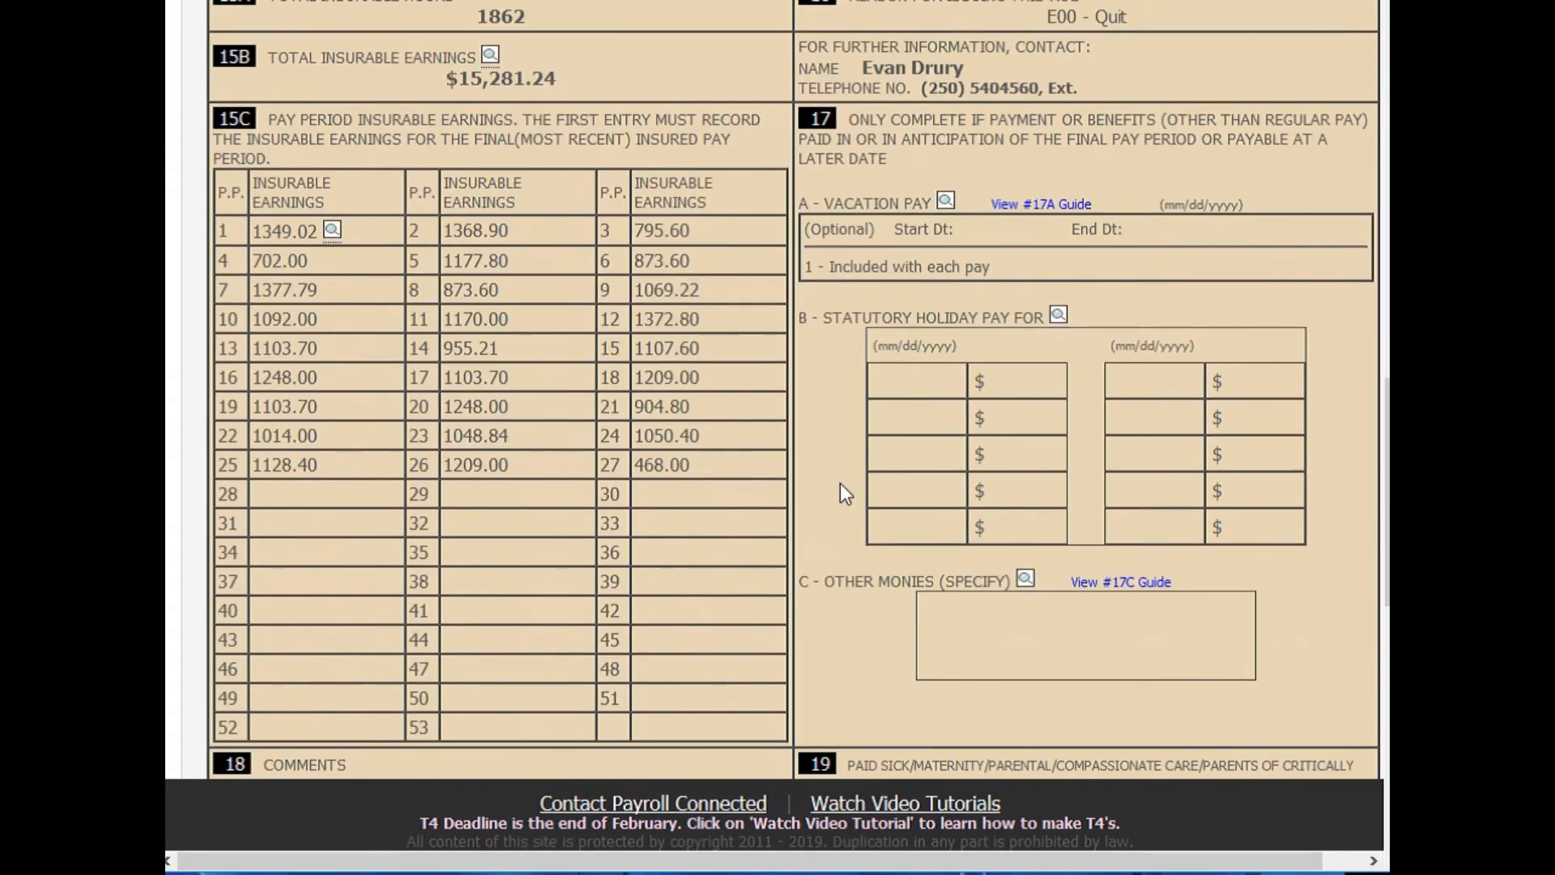
{"action": "scroll", "coordinate": [820, 416], "scroll_direction": "up", "scroll_amount": 14}
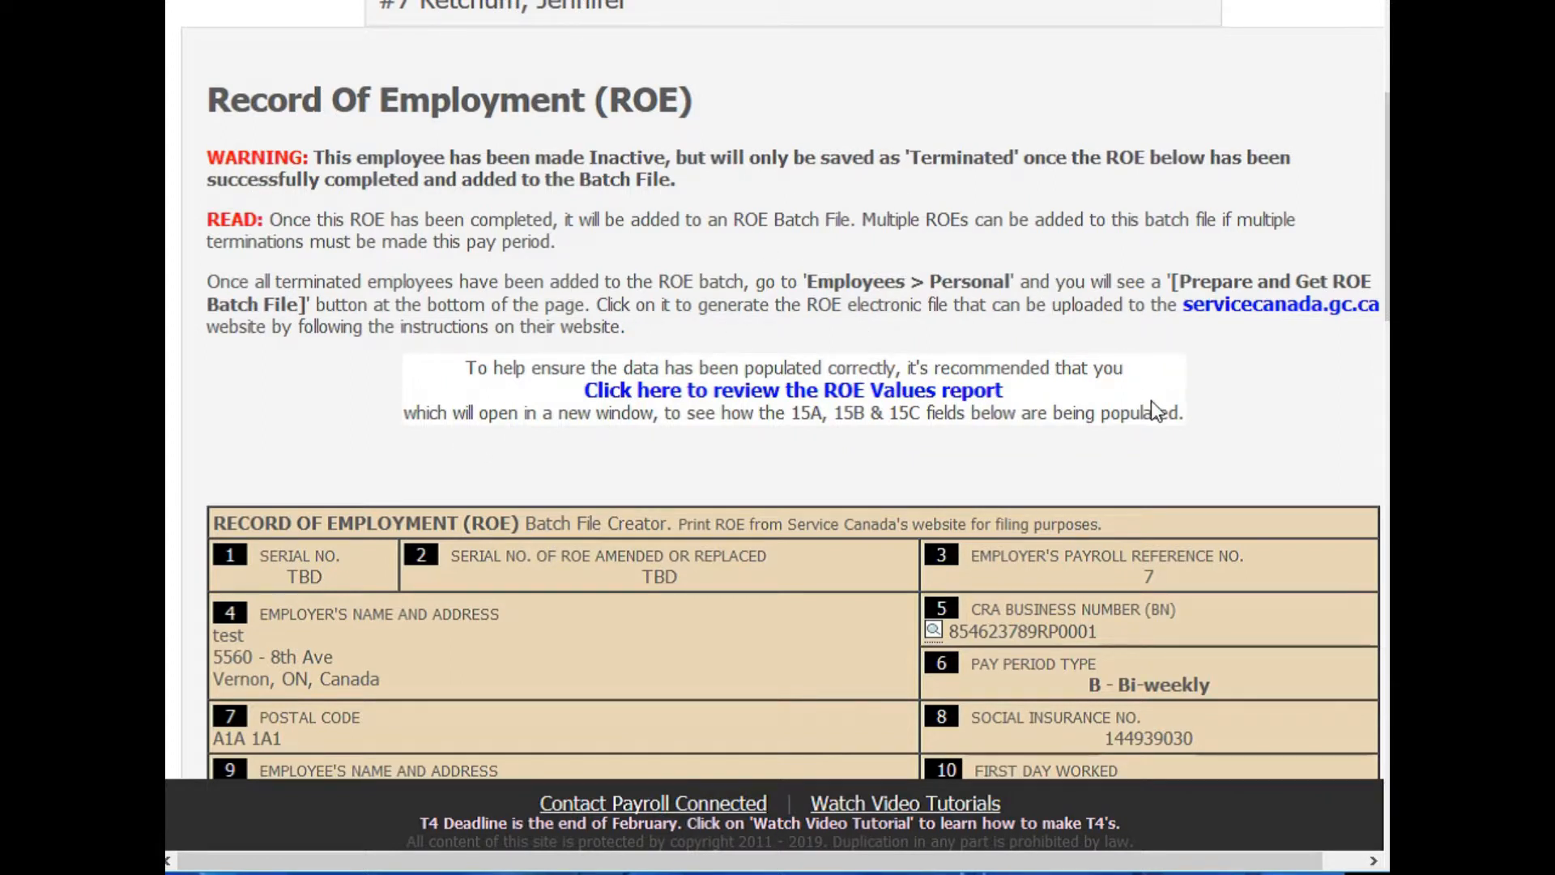
{"action": "scroll", "coordinate": [1154, 409], "scroll_direction": "down", "scroll_amount": 12}
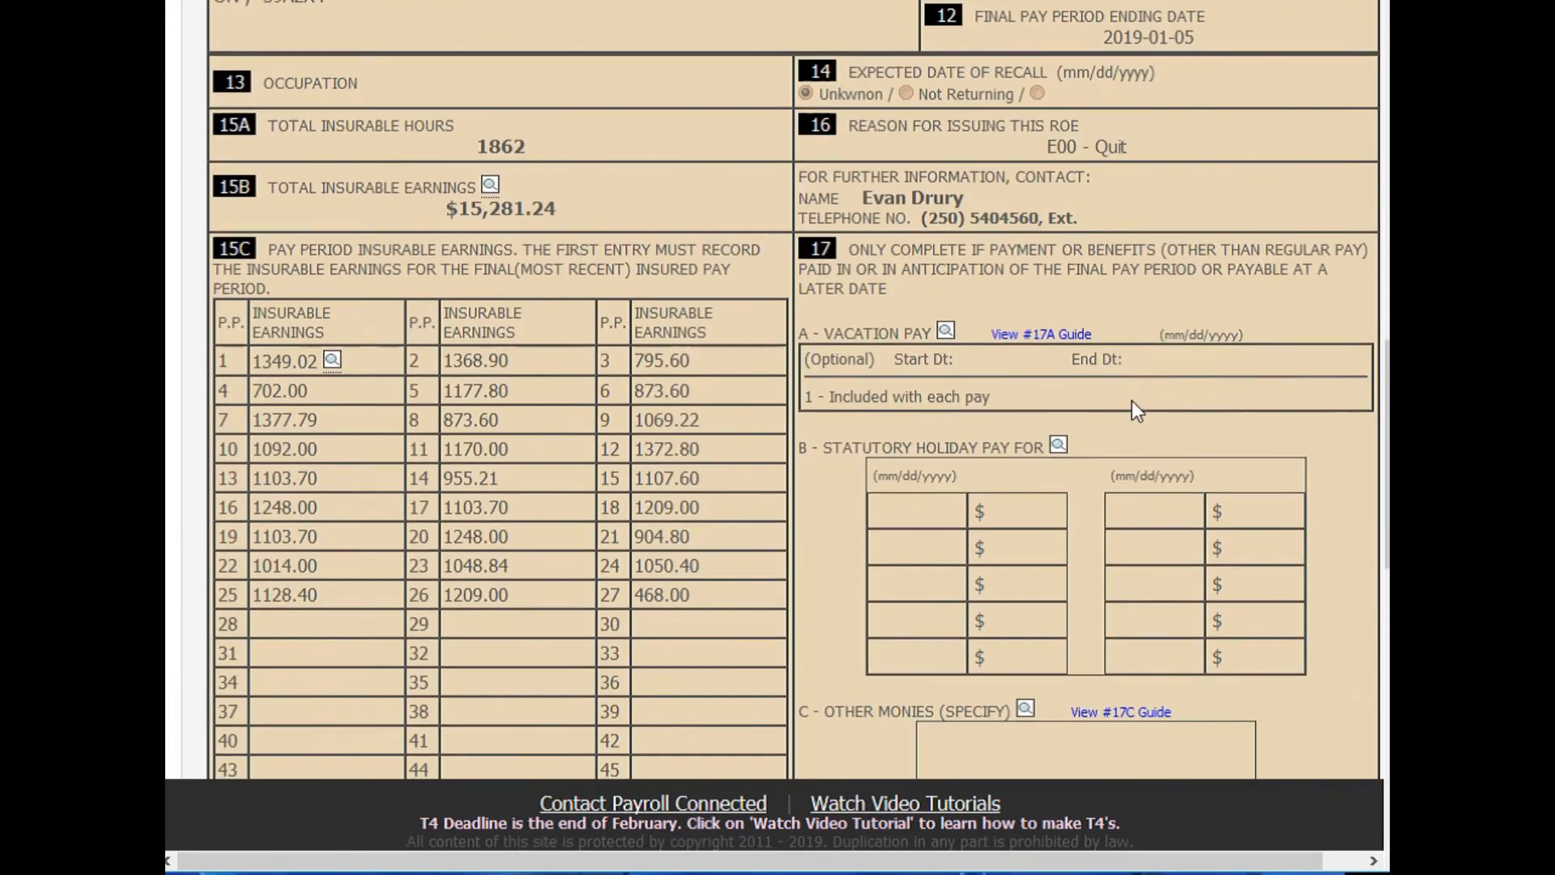
{"action": "scroll", "coordinate": [1131, 400], "scroll_direction": "down", "scroll_amount": 15}
{"action": "left_click", "coordinate": [1105, 512]}
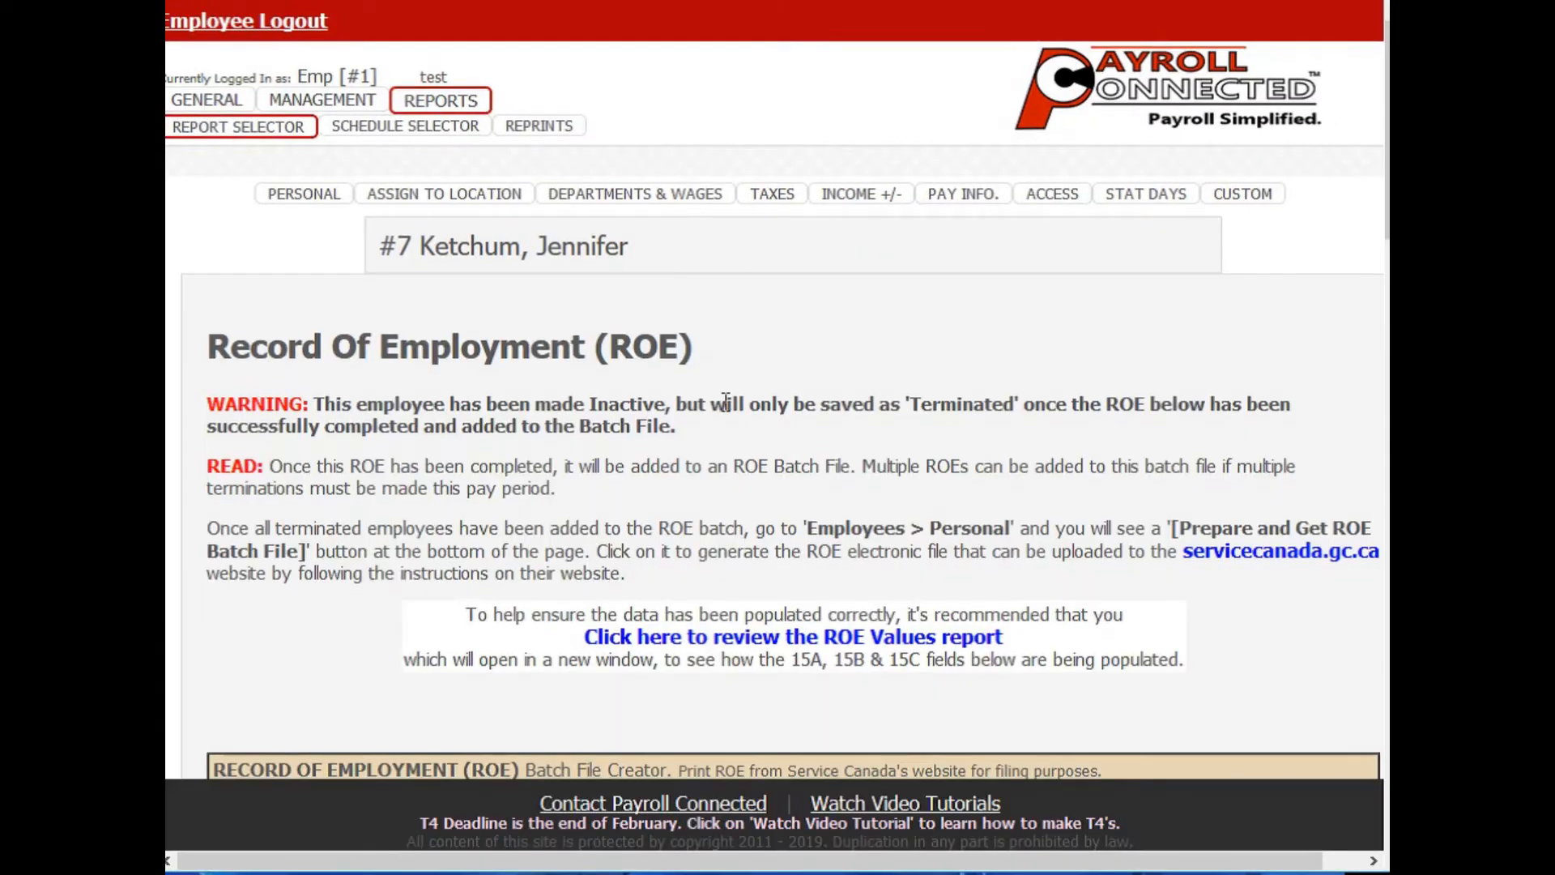
Examine the contact name fields in section 16 and the vacation pay entry in 17A of the ROE form.
{"action": "scroll", "coordinate": [726, 400], "scroll_direction": "down", "scroll_amount": 15}
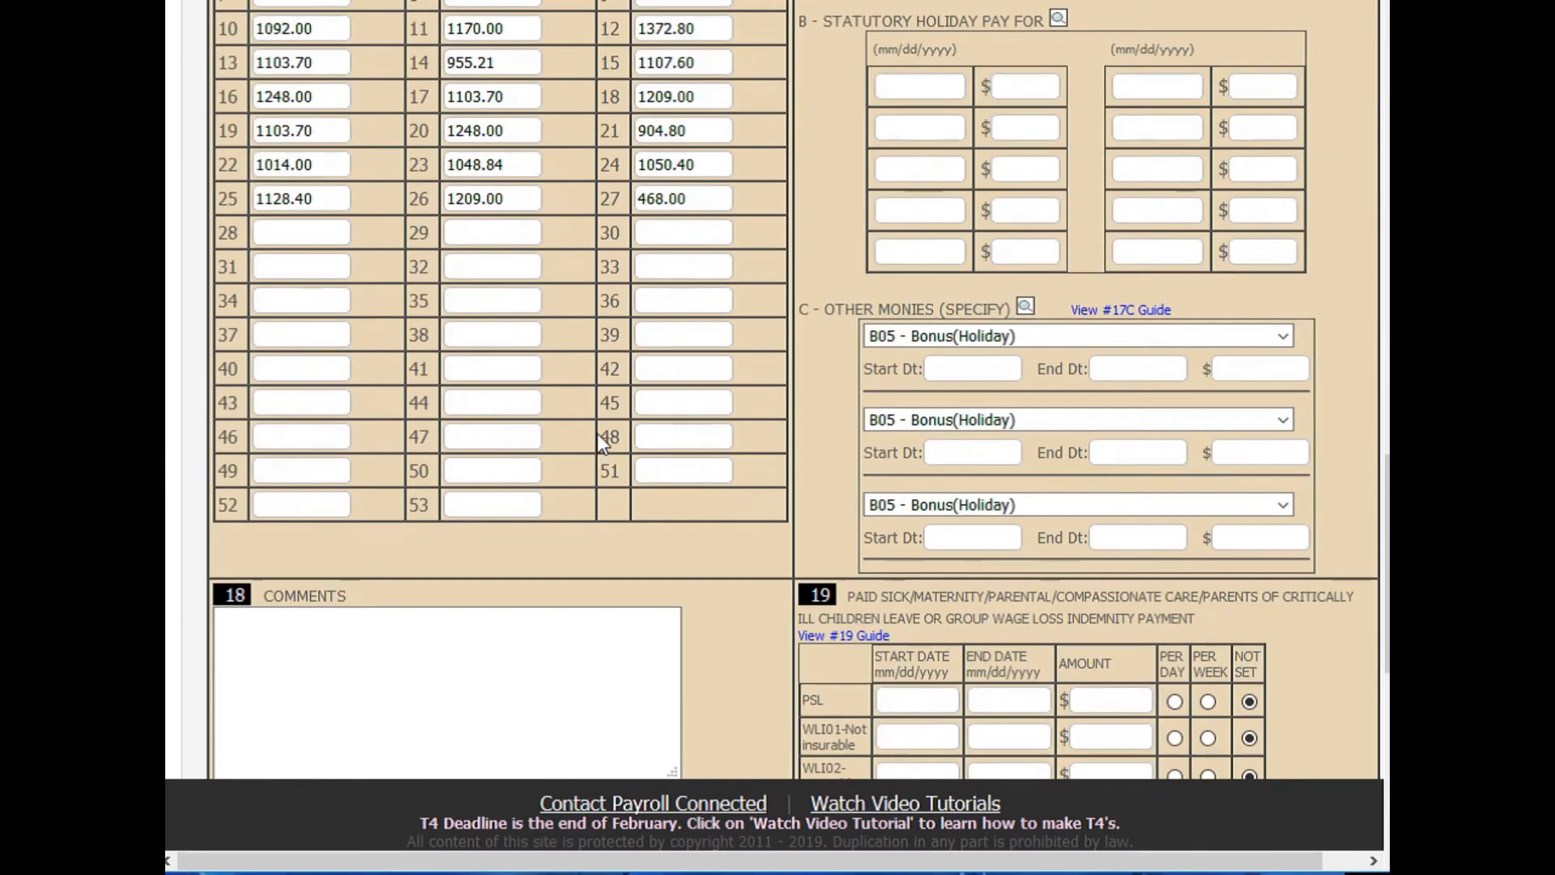
{"action": "scroll", "coordinate": [732, 539], "scroll_direction": "up", "scroll_amount": 7}
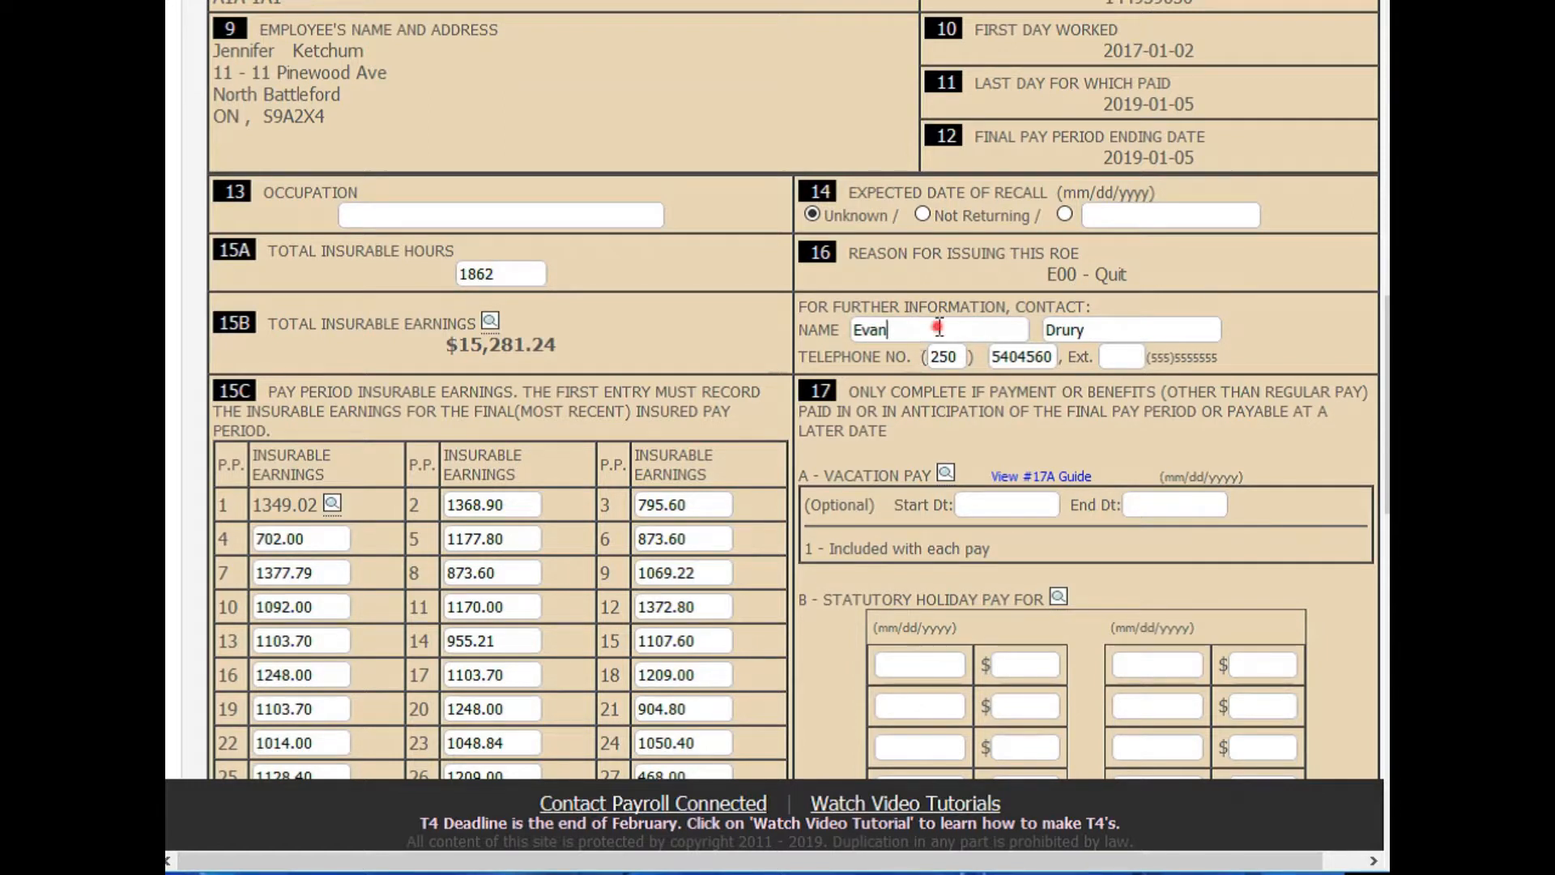
{"action": "left_click", "coordinate": [1126, 326]}
{"action": "scroll", "coordinate": [1131, 361], "scroll_direction": "down", "scroll_amount": 3}
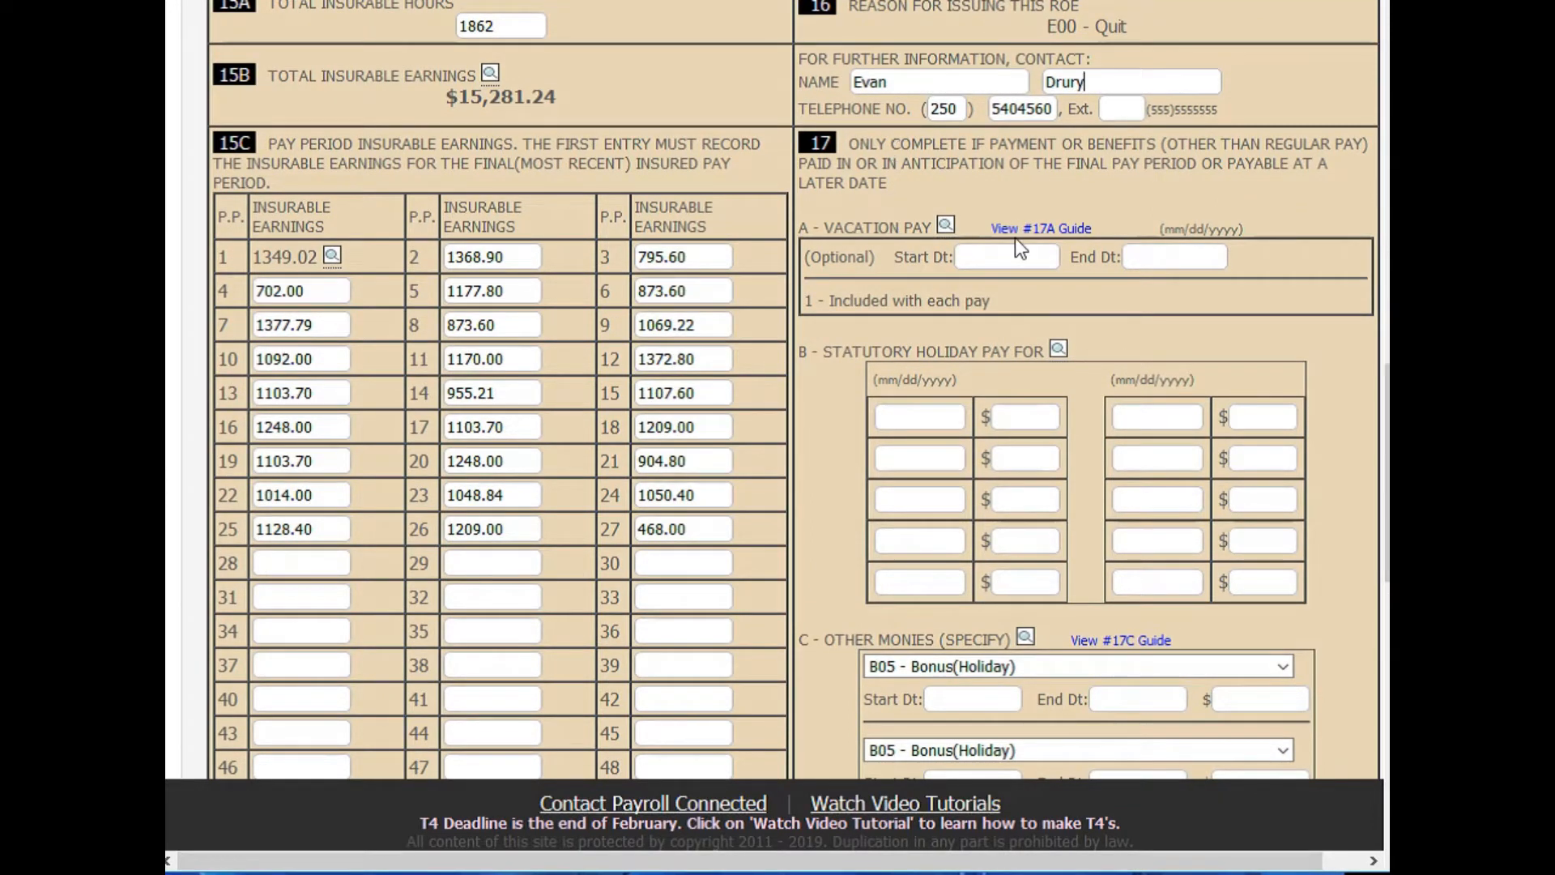
{"action": "scroll", "coordinate": [985, 218], "scroll_direction": "down", "scroll_amount": 2}
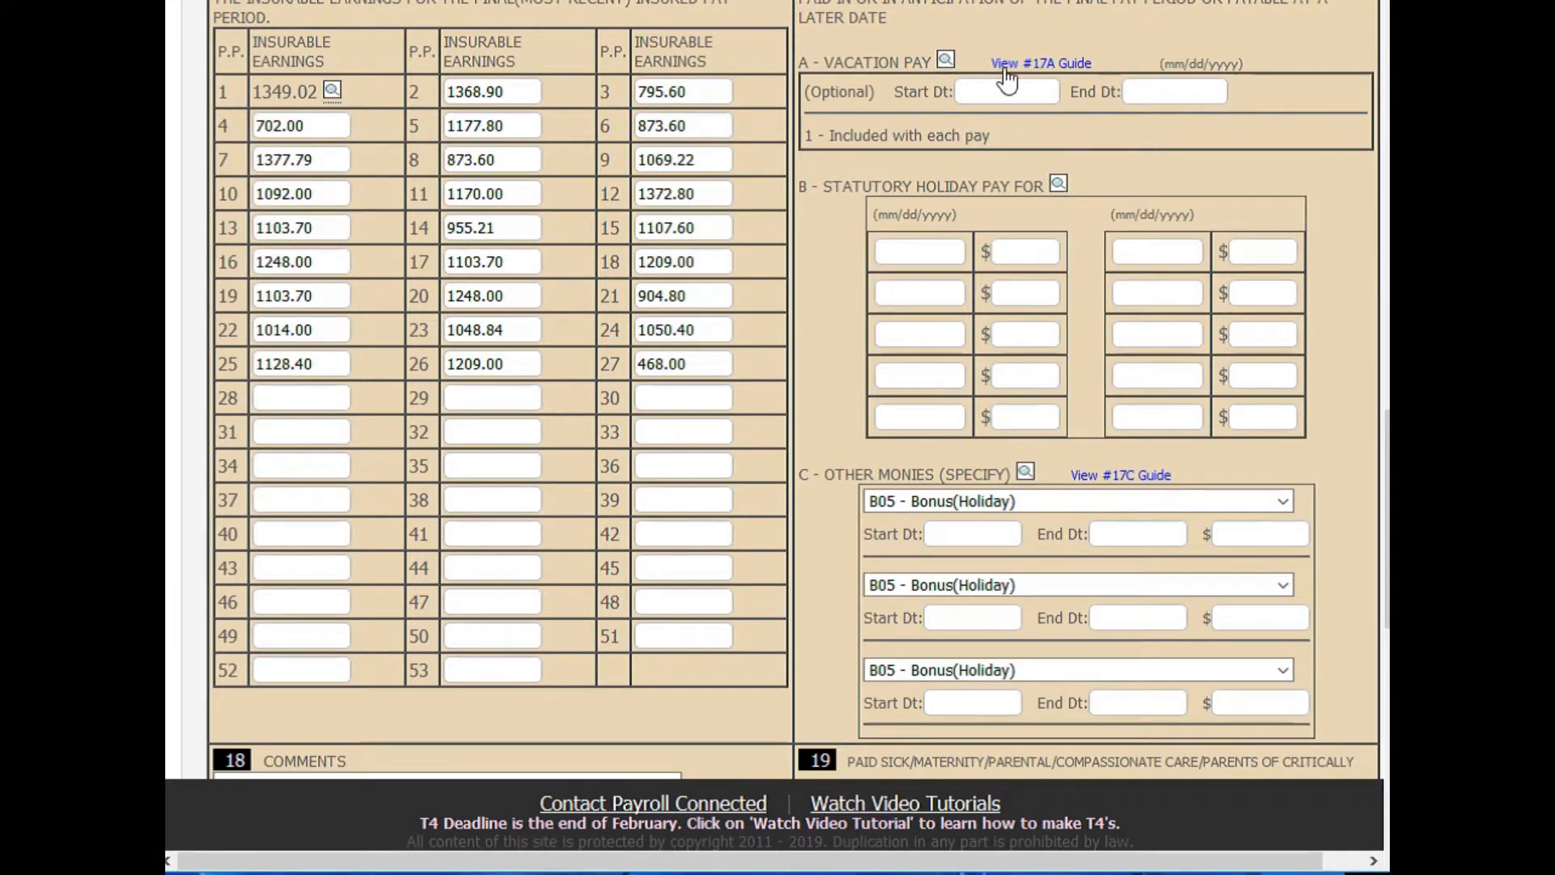
Examine the statutory holiday pay fields in 17B and the other monies entries and guide link in 17C.
{"action": "scroll", "coordinate": [1091, 105], "scroll_direction": "down", "scroll_amount": 1}
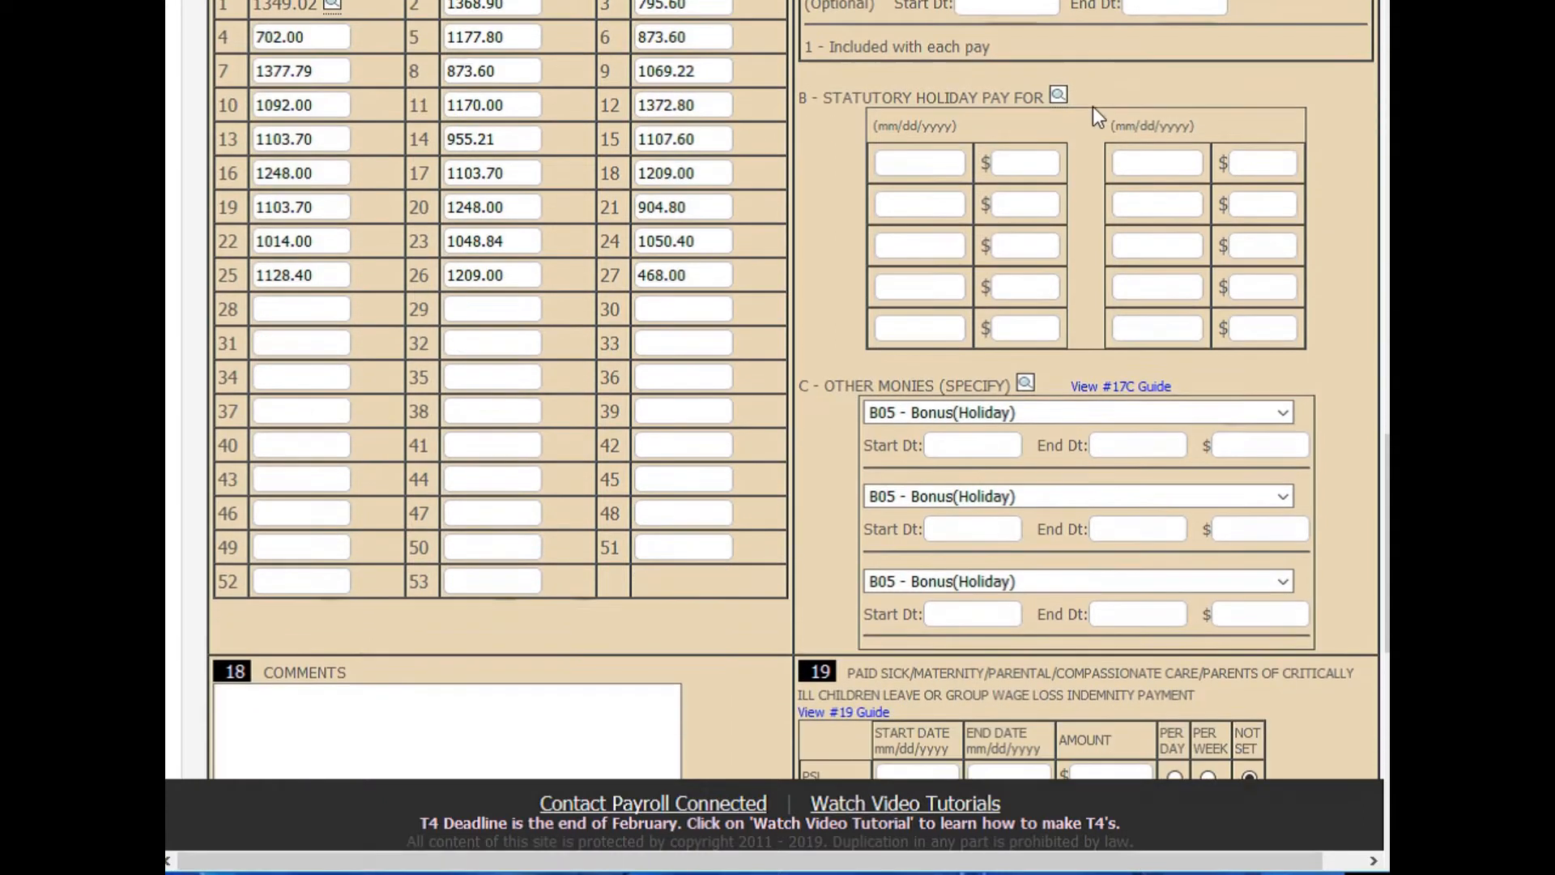
{"action": "scroll", "coordinate": [1096, 116], "scroll_direction": "down", "scroll_amount": 1}
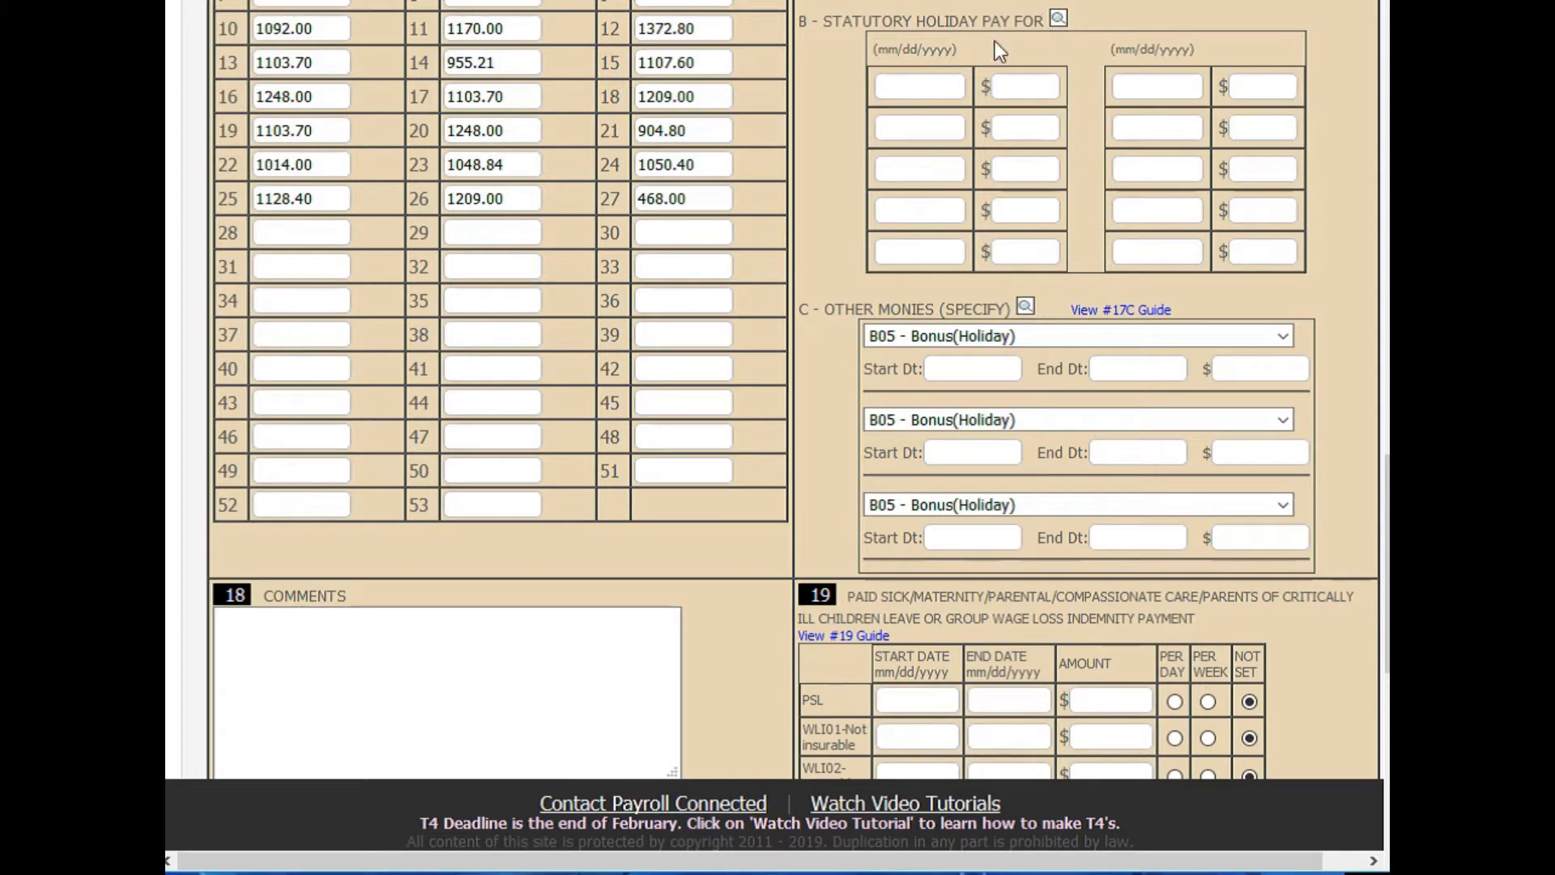
{"action": "scroll", "coordinate": [1047, 275], "scroll_direction": "down", "scroll_amount": 1}
{"action": "scroll", "coordinate": [1047, 286], "scroll_direction": "down", "scroll_amount": 3}
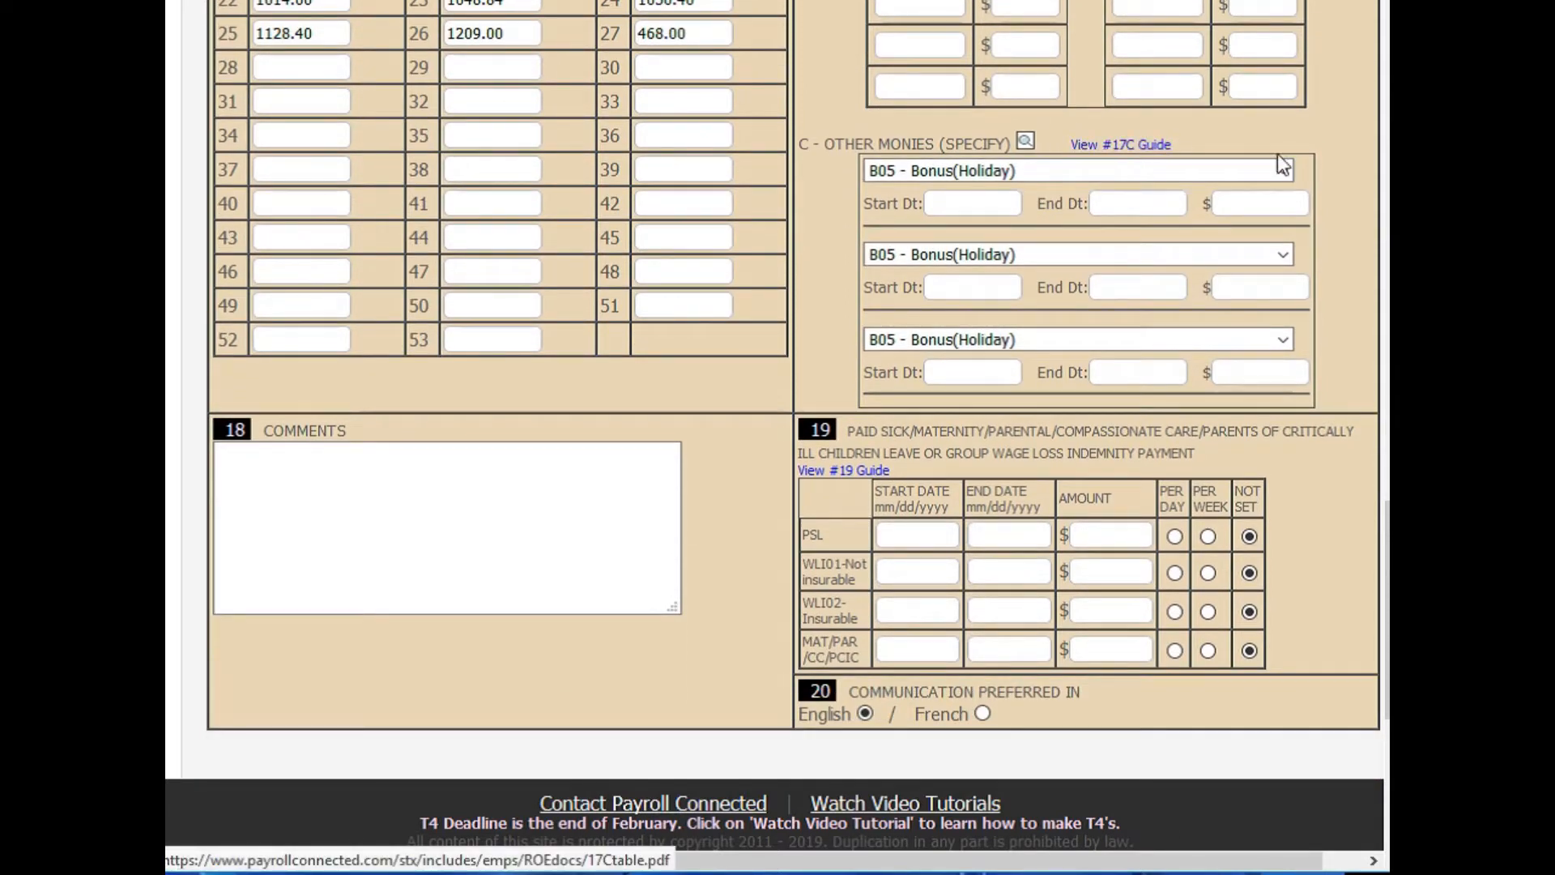
{"action": "scroll", "coordinate": [1158, 235], "scroll_direction": "up", "scroll_amount": 8}
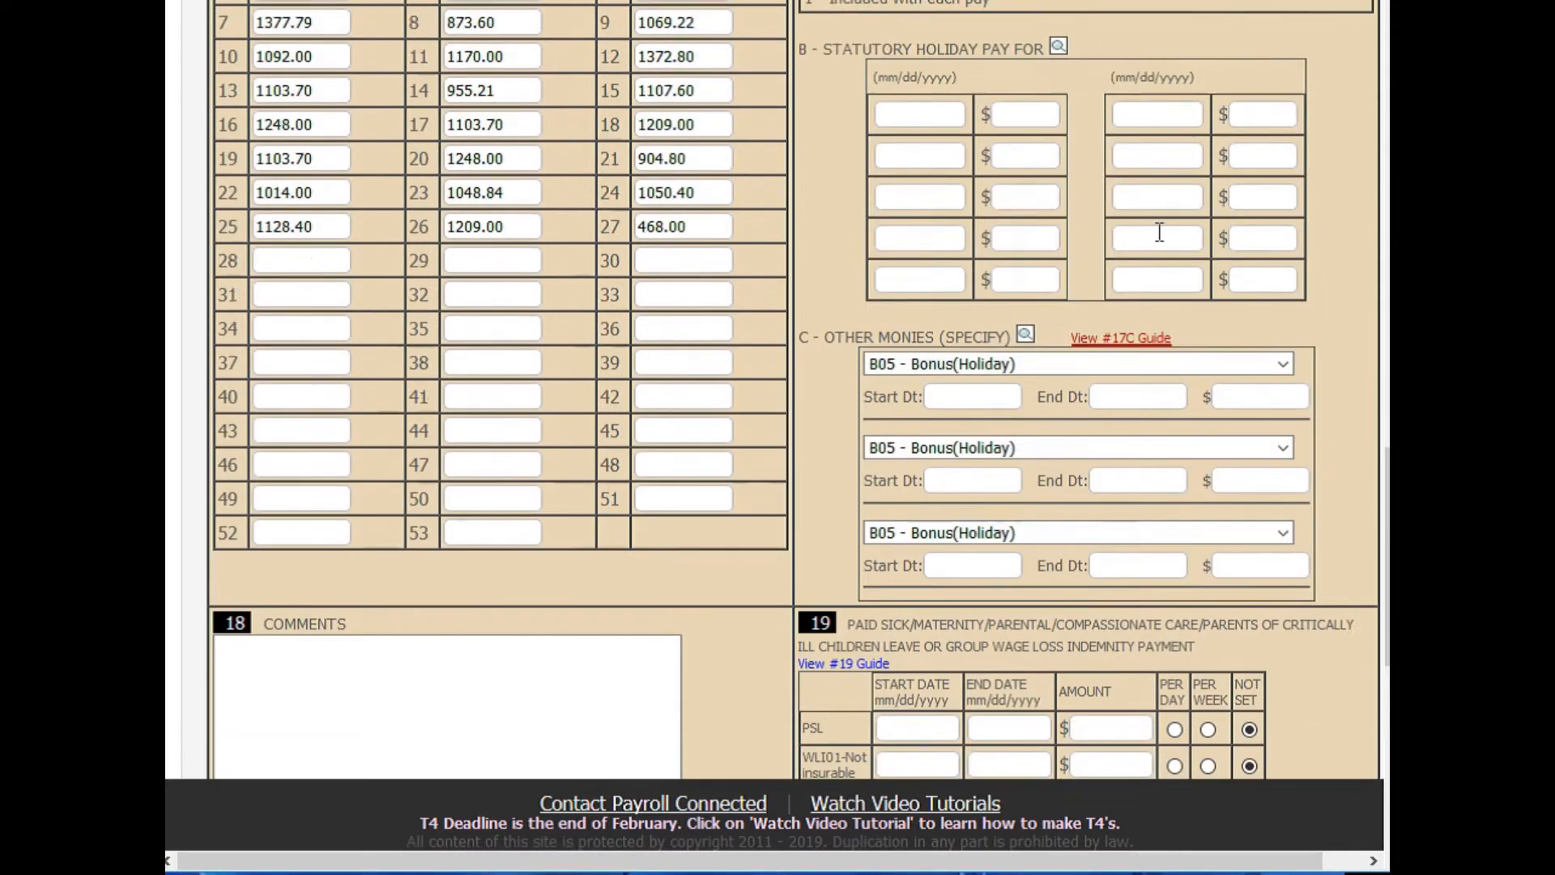
{"action": "scroll", "coordinate": [1085, 290], "scroll_direction": "down", "scroll_amount": 8}
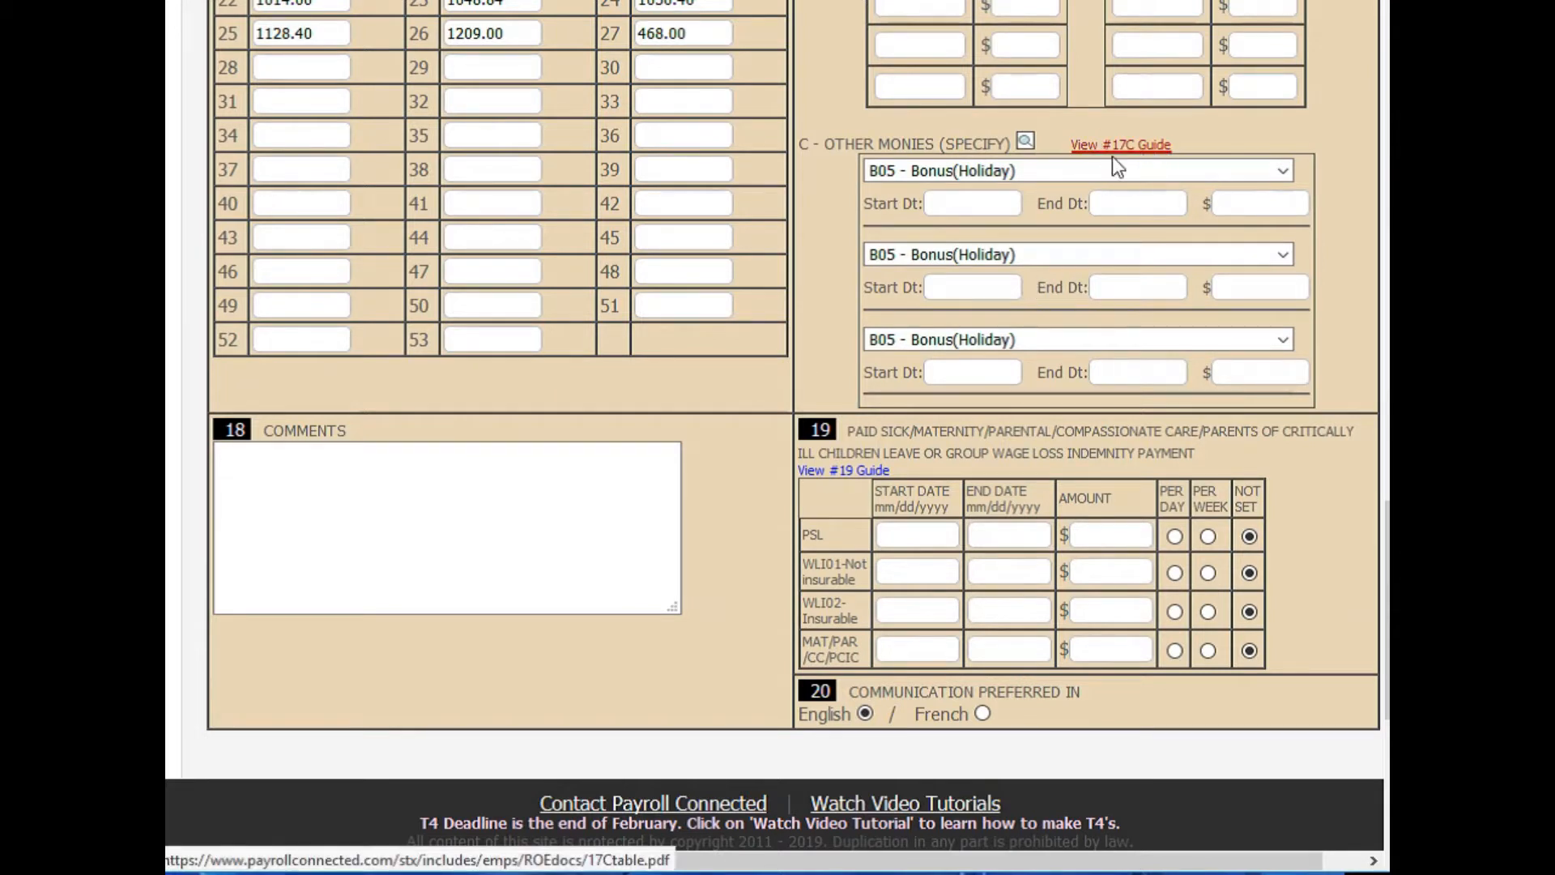
{"action": "scroll", "coordinate": [1037, 361], "scroll_direction": "down", "scroll_amount": 2}
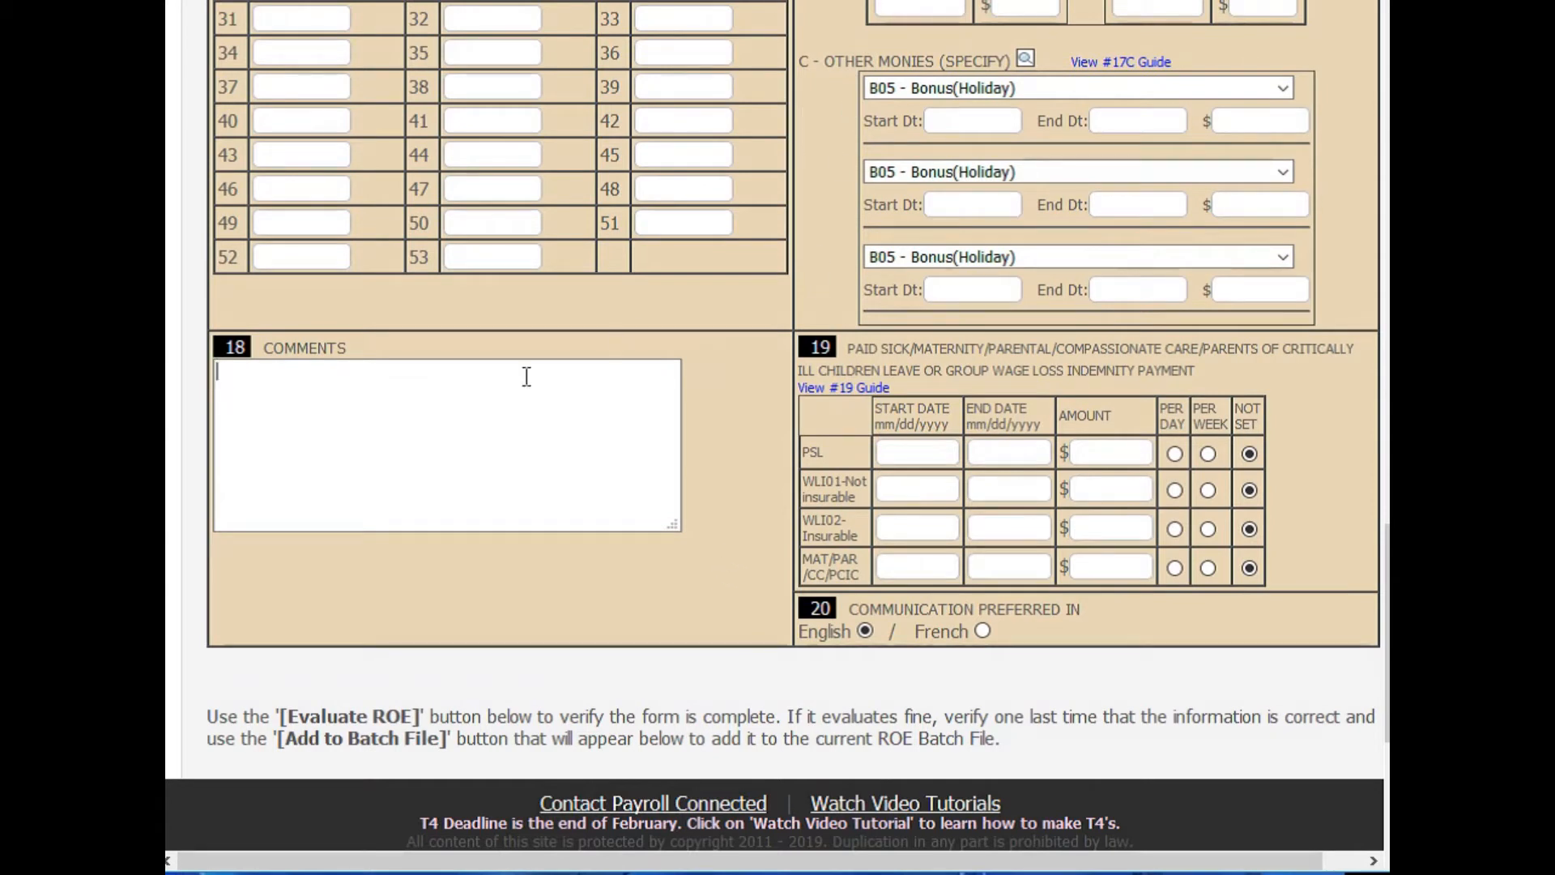
Check the Comments field in section 18, and evaluate the ROE again to reach its batch file and draft printing options.
{"action": "left_click", "coordinate": [403, 381]}
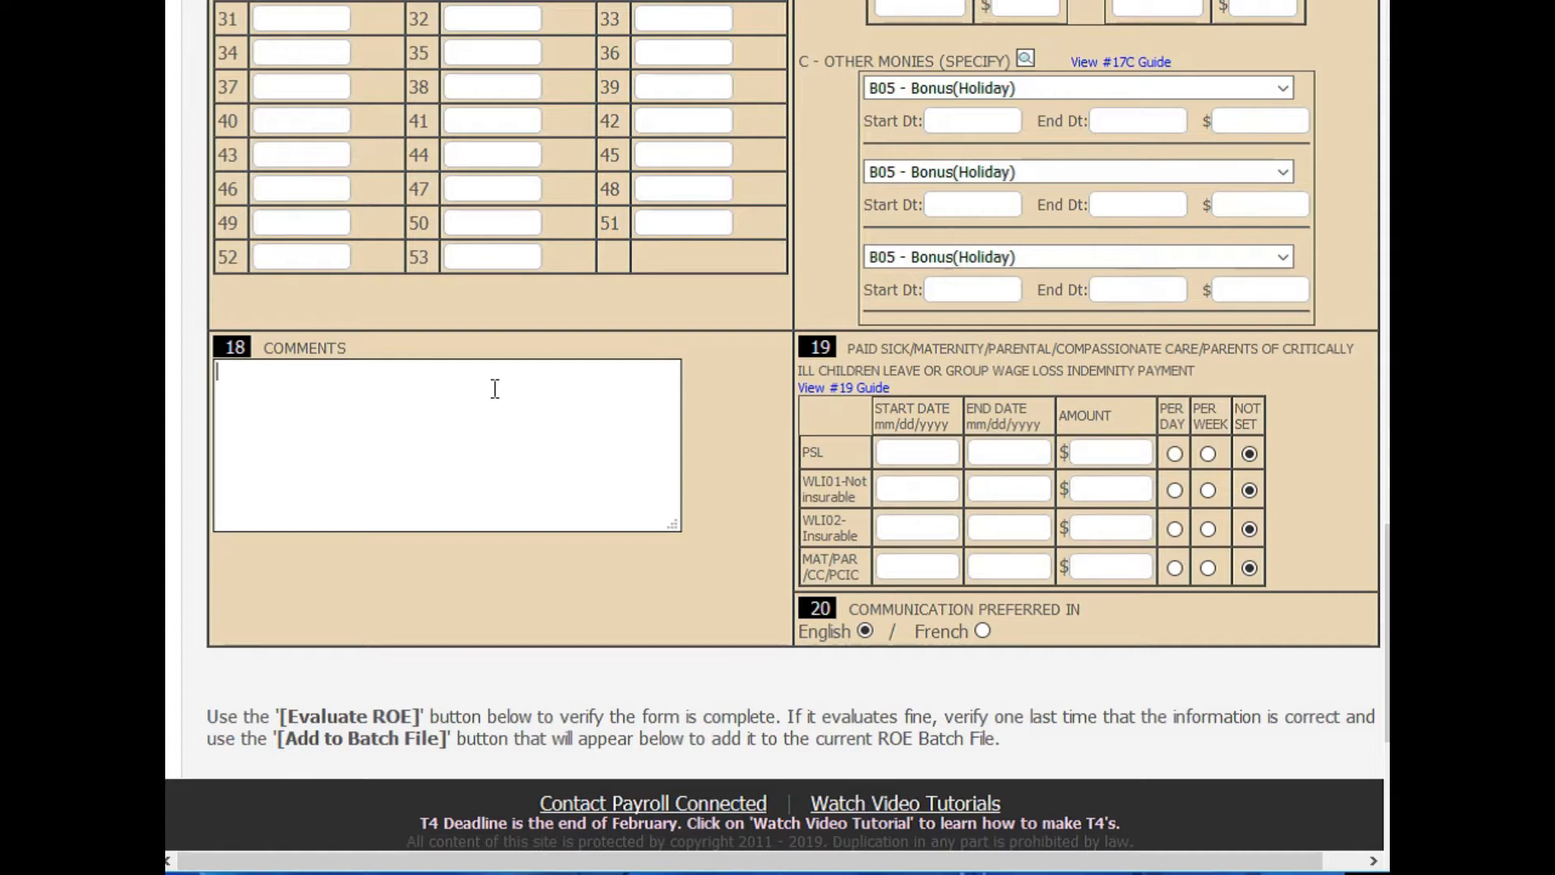
{"action": "scroll", "coordinate": [753, 442], "scroll_direction": "down", "scroll_amount": 3}
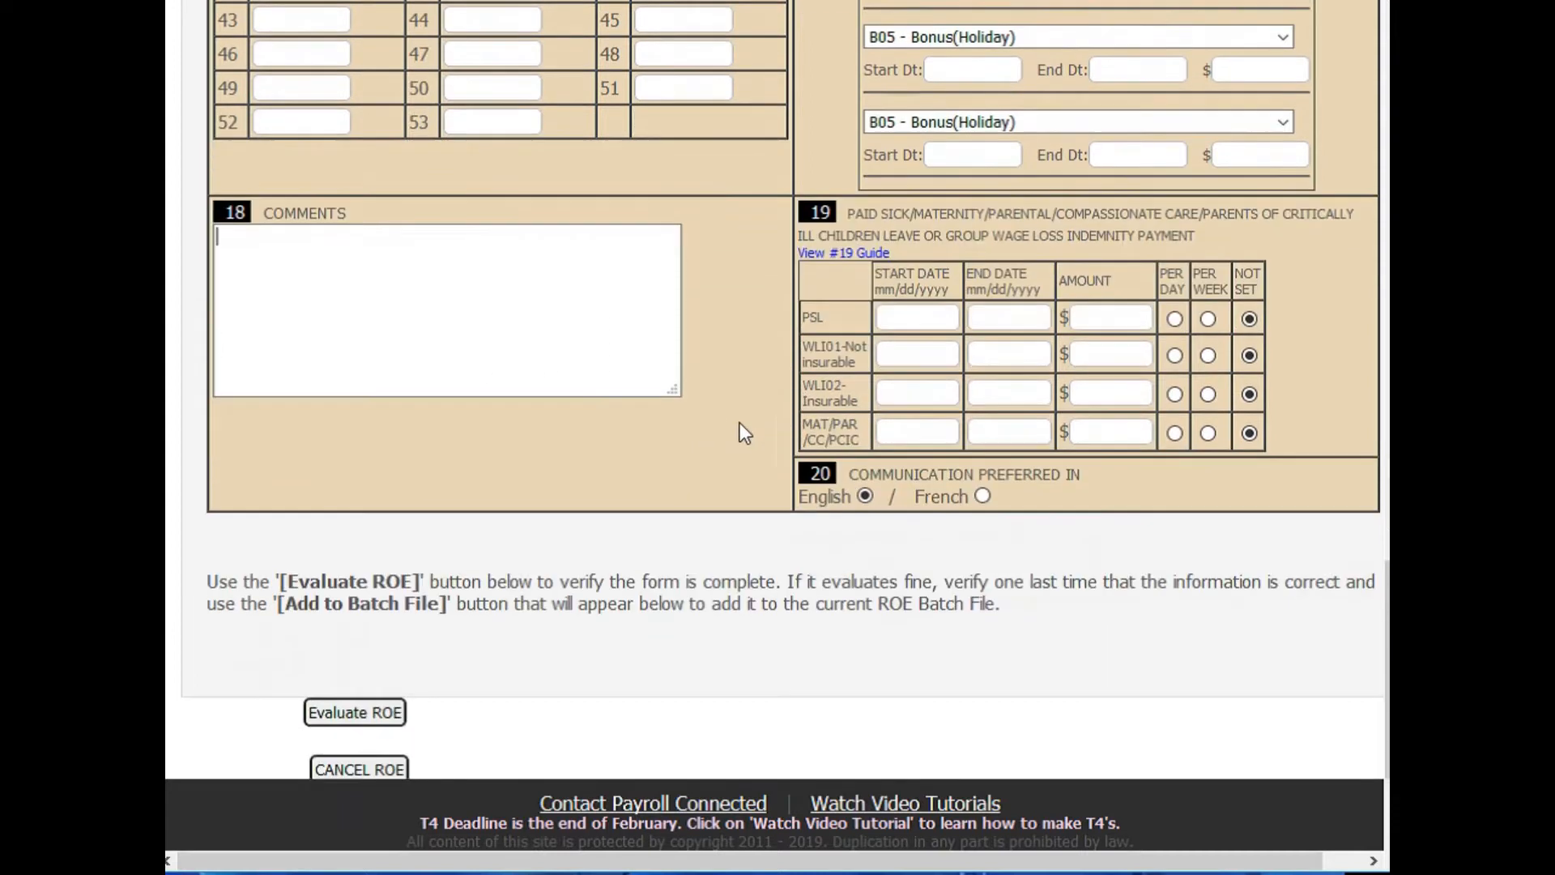
{"action": "scroll", "coordinate": [727, 419], "scroll_direction": "down", "scroll_amount": 1}
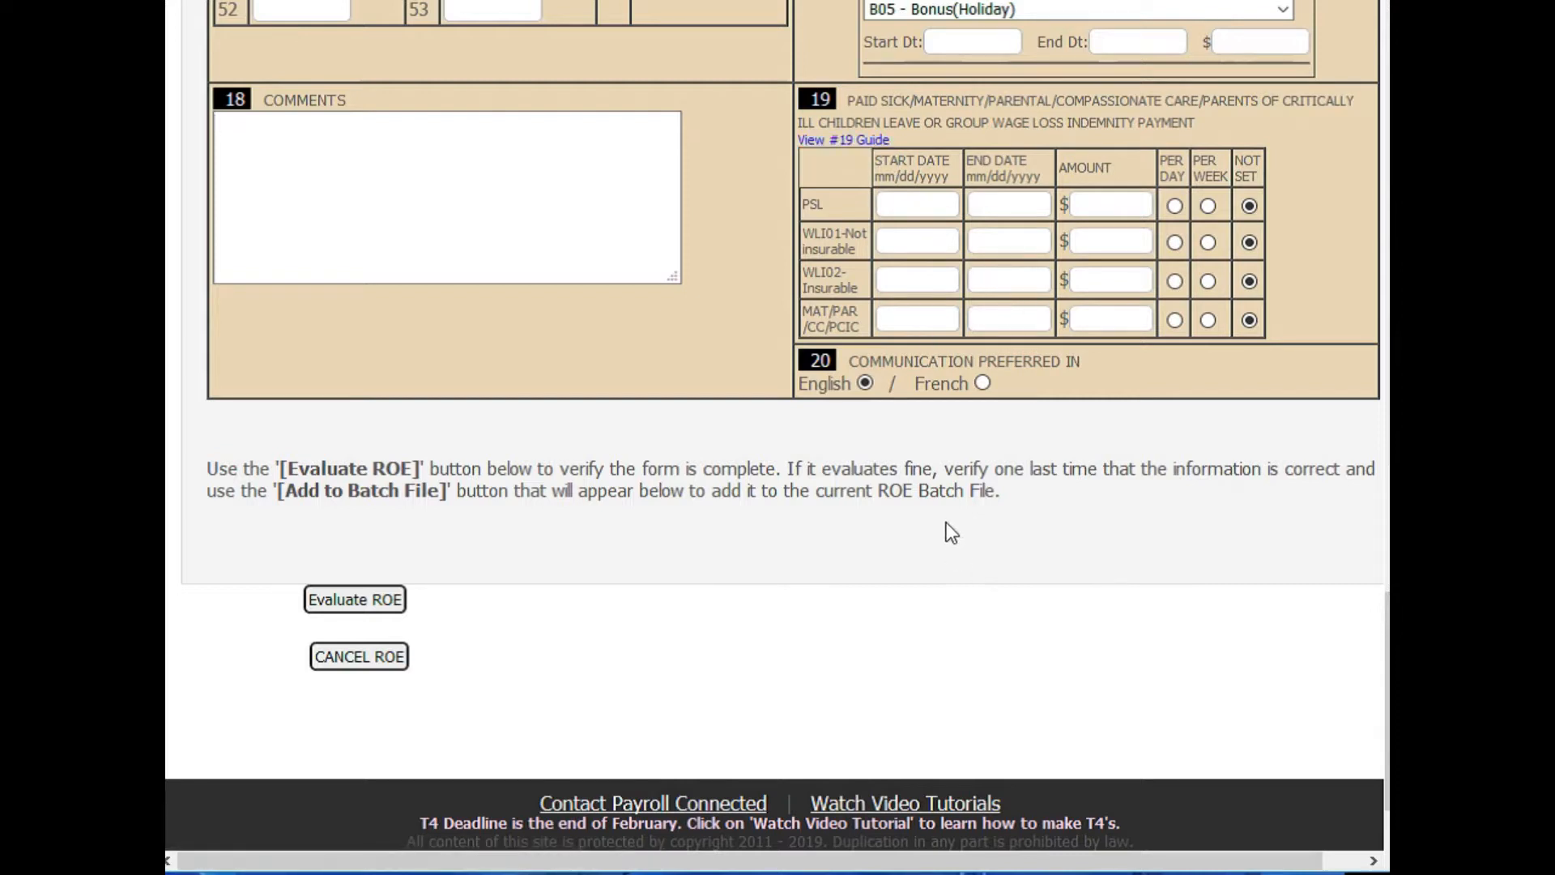
{"action": "scroll", "coordinate": [944, 527], "scroll_direction": "down", "scroll_amount": 2}
{"action": "left_click", "coordinate": [364, 528]}
{"action": "scroll", "coordinate": [946, 329], "scroll_direction": "down", "scroll_amount": 20}
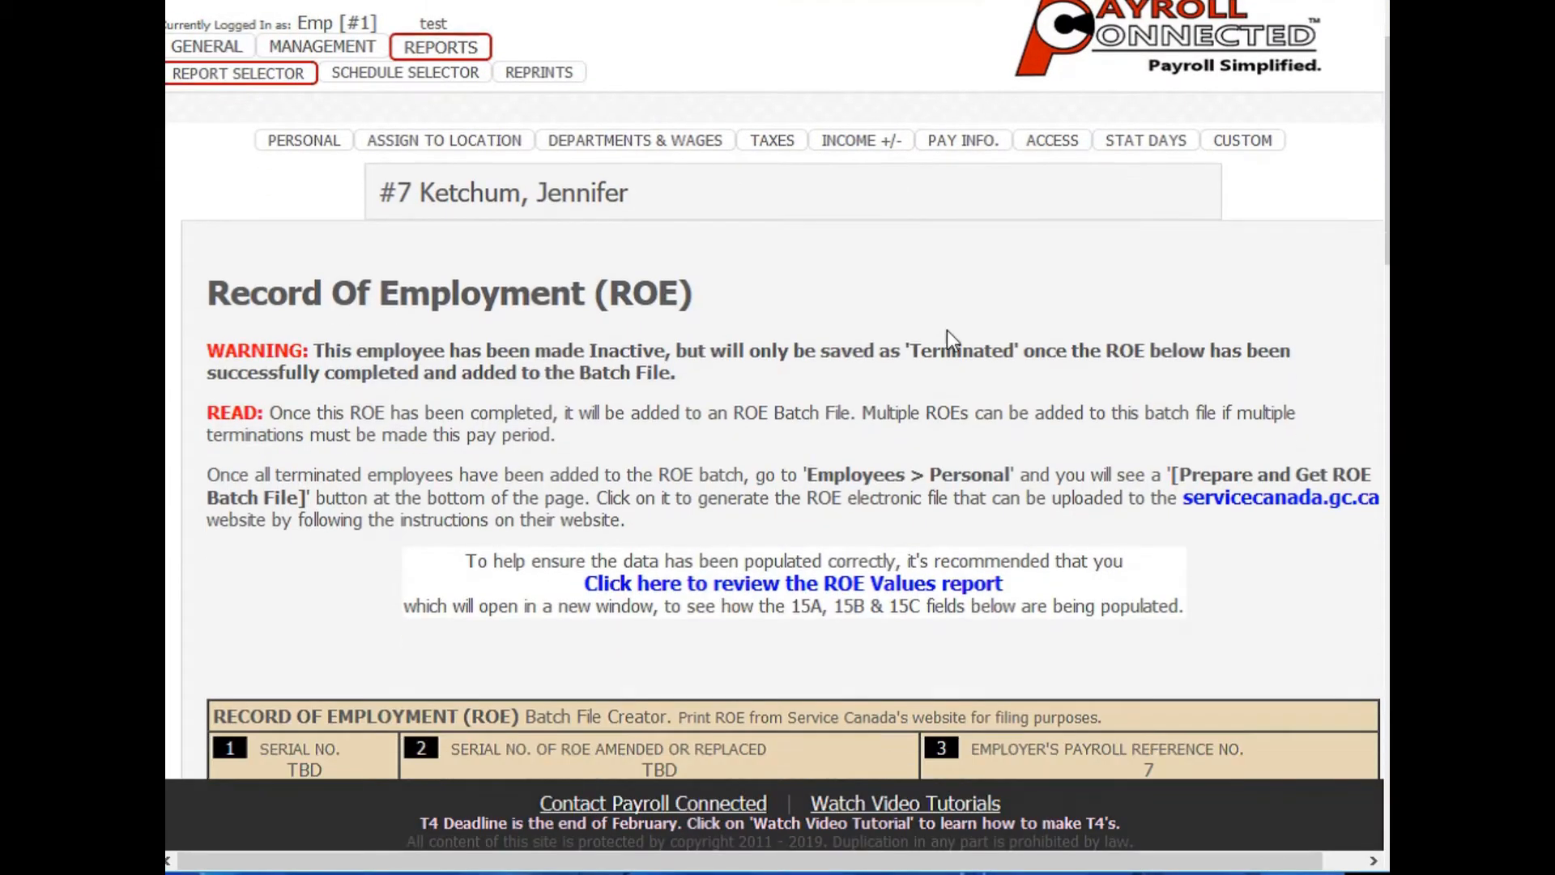
{"action": "scroll", "coordinate": [970, 336], "scroll_direction": "down", "scroll_amount": 1}
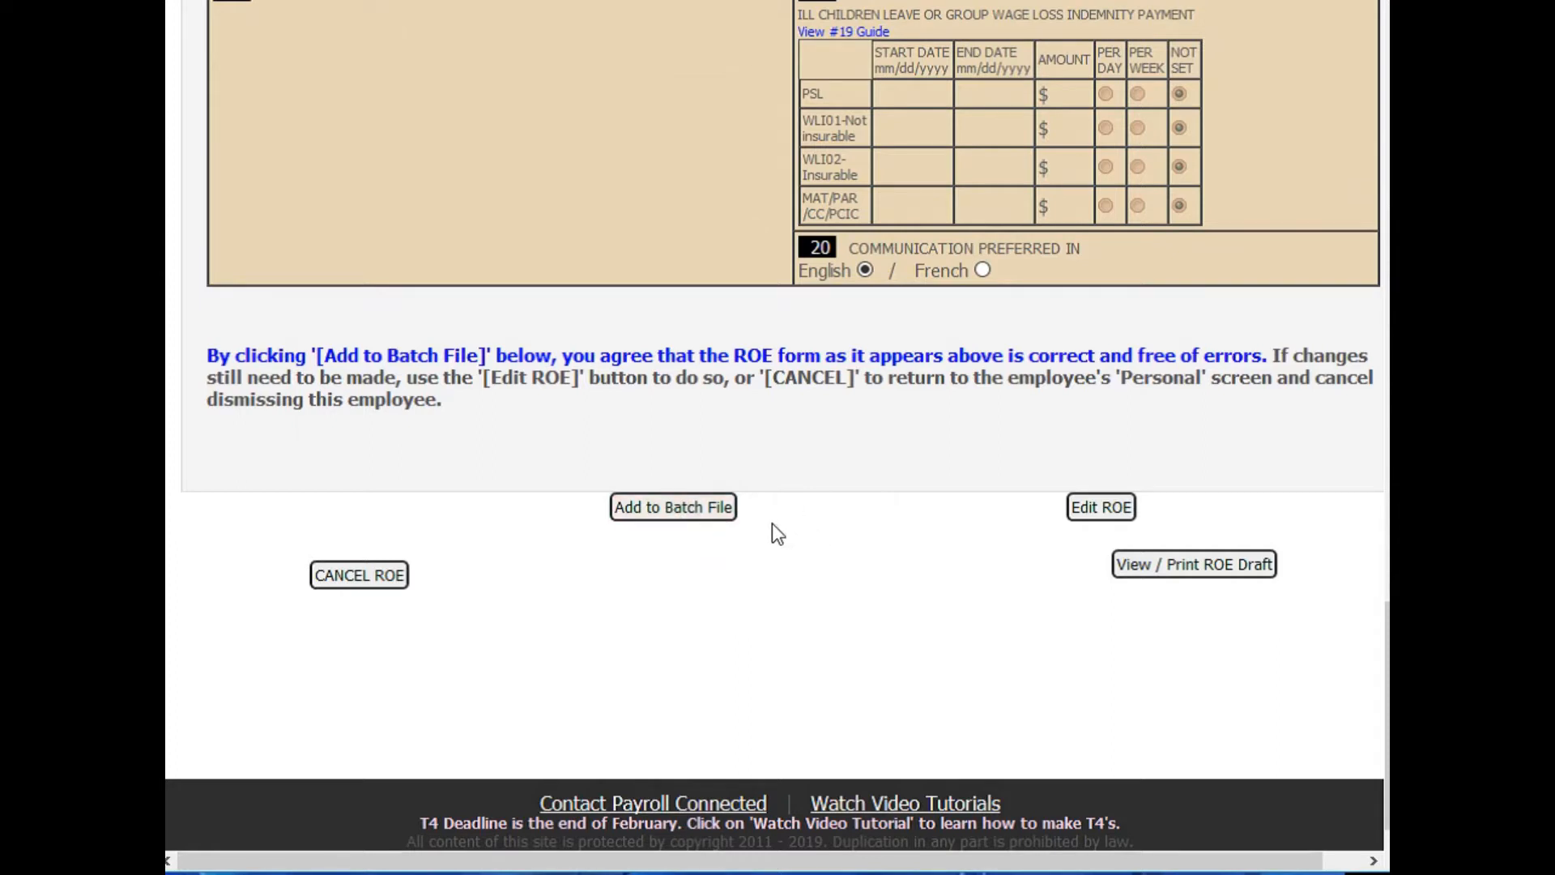
Open the ROE draft as a PDF in Adobe Acrobat Reader DC and review its sections.
{"action": "left_click", "coordinate": [1220, 569]}
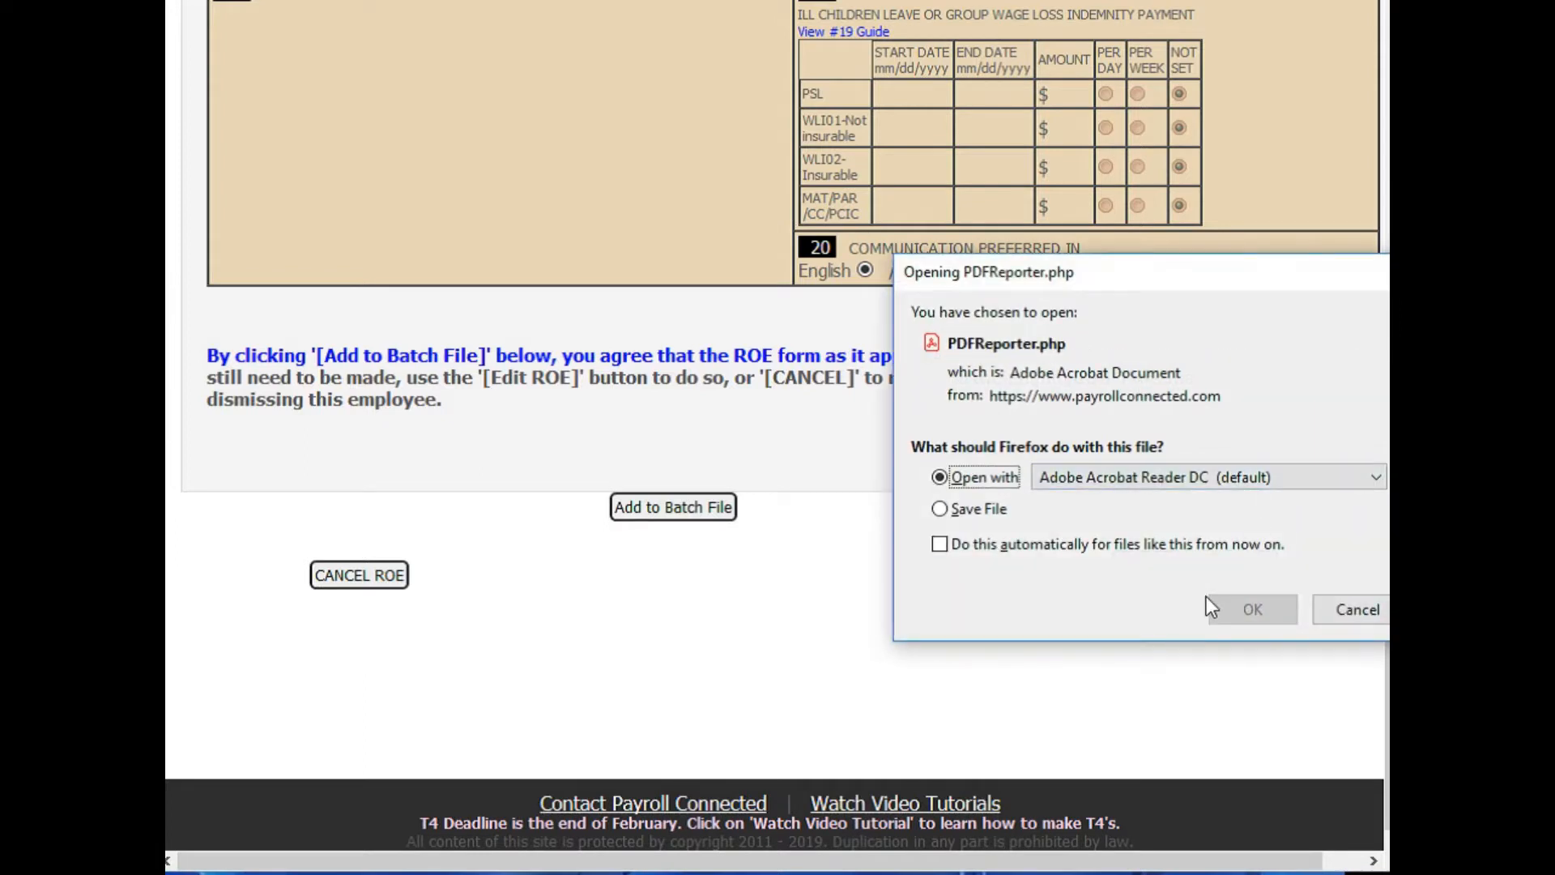
{"action": "left_click", "coordinate": [1234, 610]}
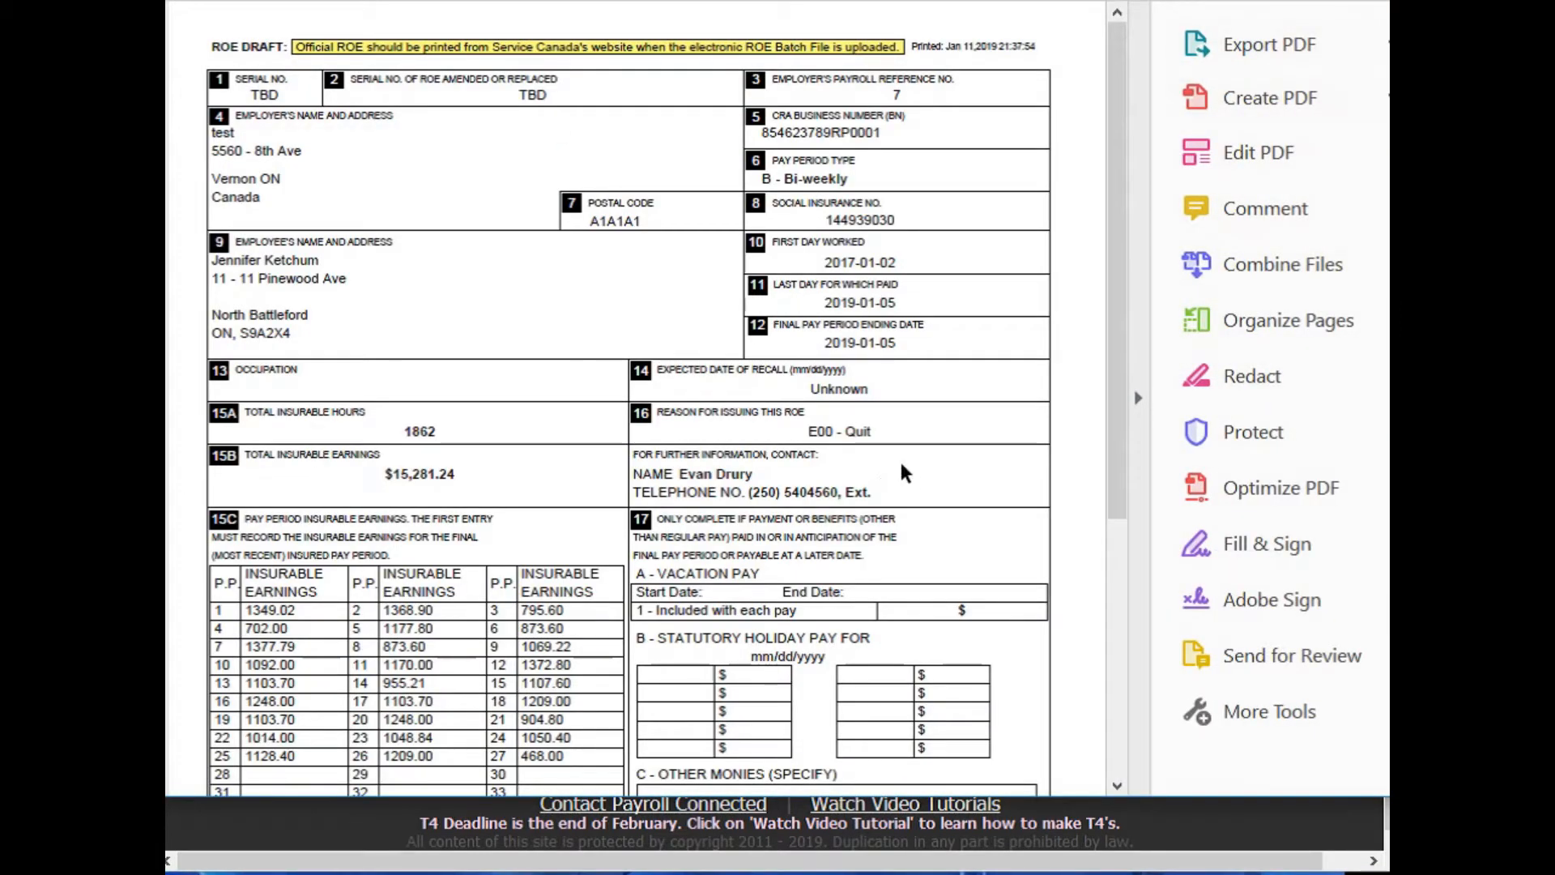
{"action": "scroll", "coordinate": [904, 473], "scroll_direction": "down", "scroll_amount": 5}
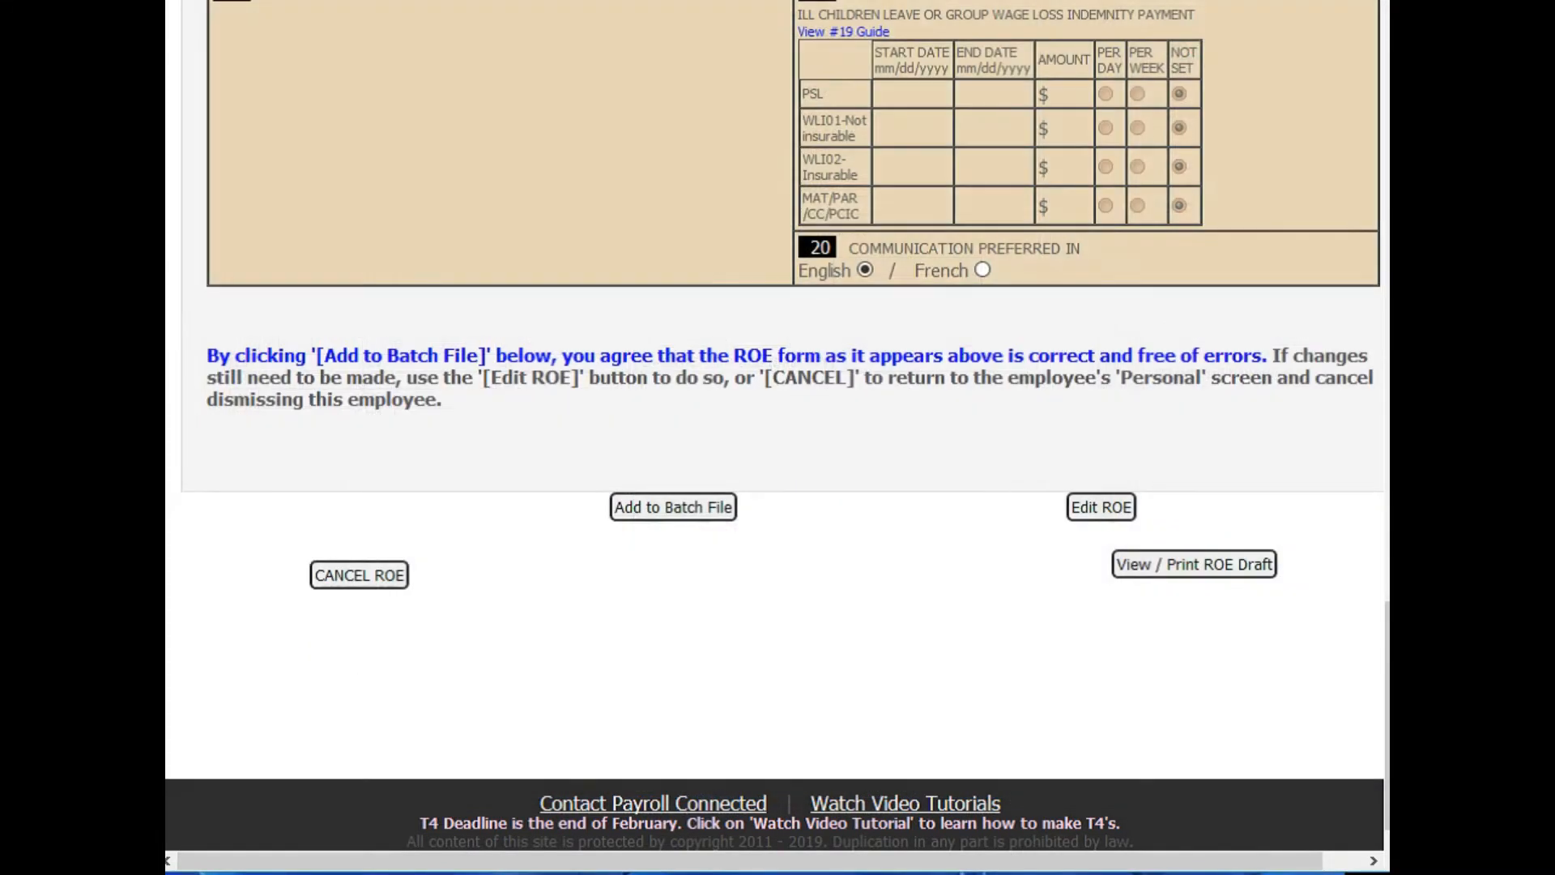
Add the completed ROE to the batch file and review the employee's inactive status and termination details.
{"action": "left_click", "coordinate": [660, 510]}
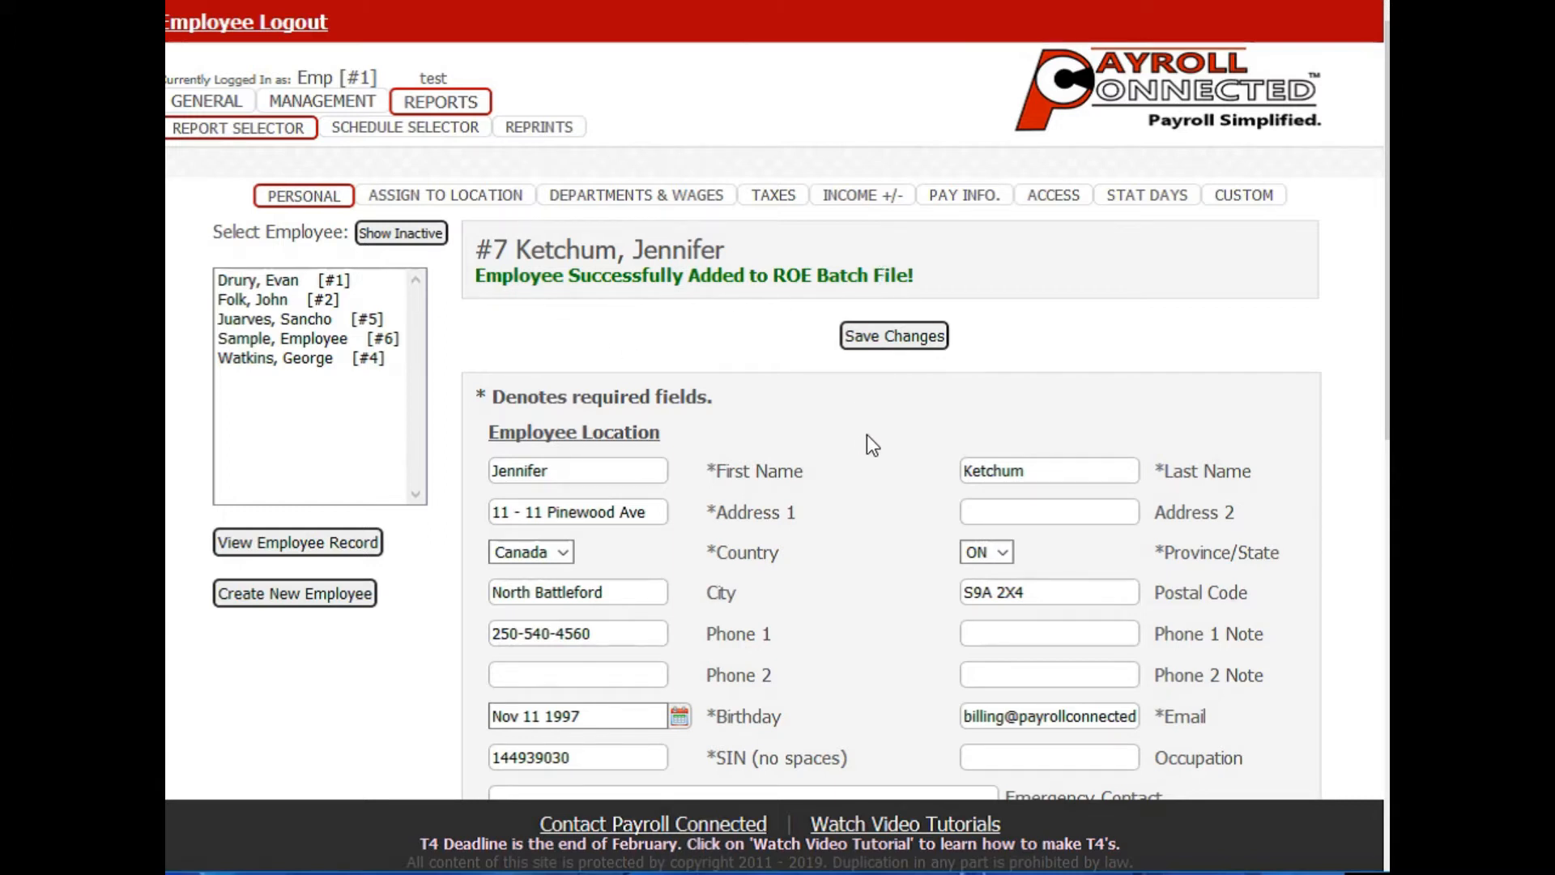
{"action": "scroll", "coordinate": [868, 437], "scroll_direction": "down", "scroll_amount": 3}
{"action": "scroll", "coordinate": [867, 437], "scroll_direction": "down", "scroll_amount": 7}
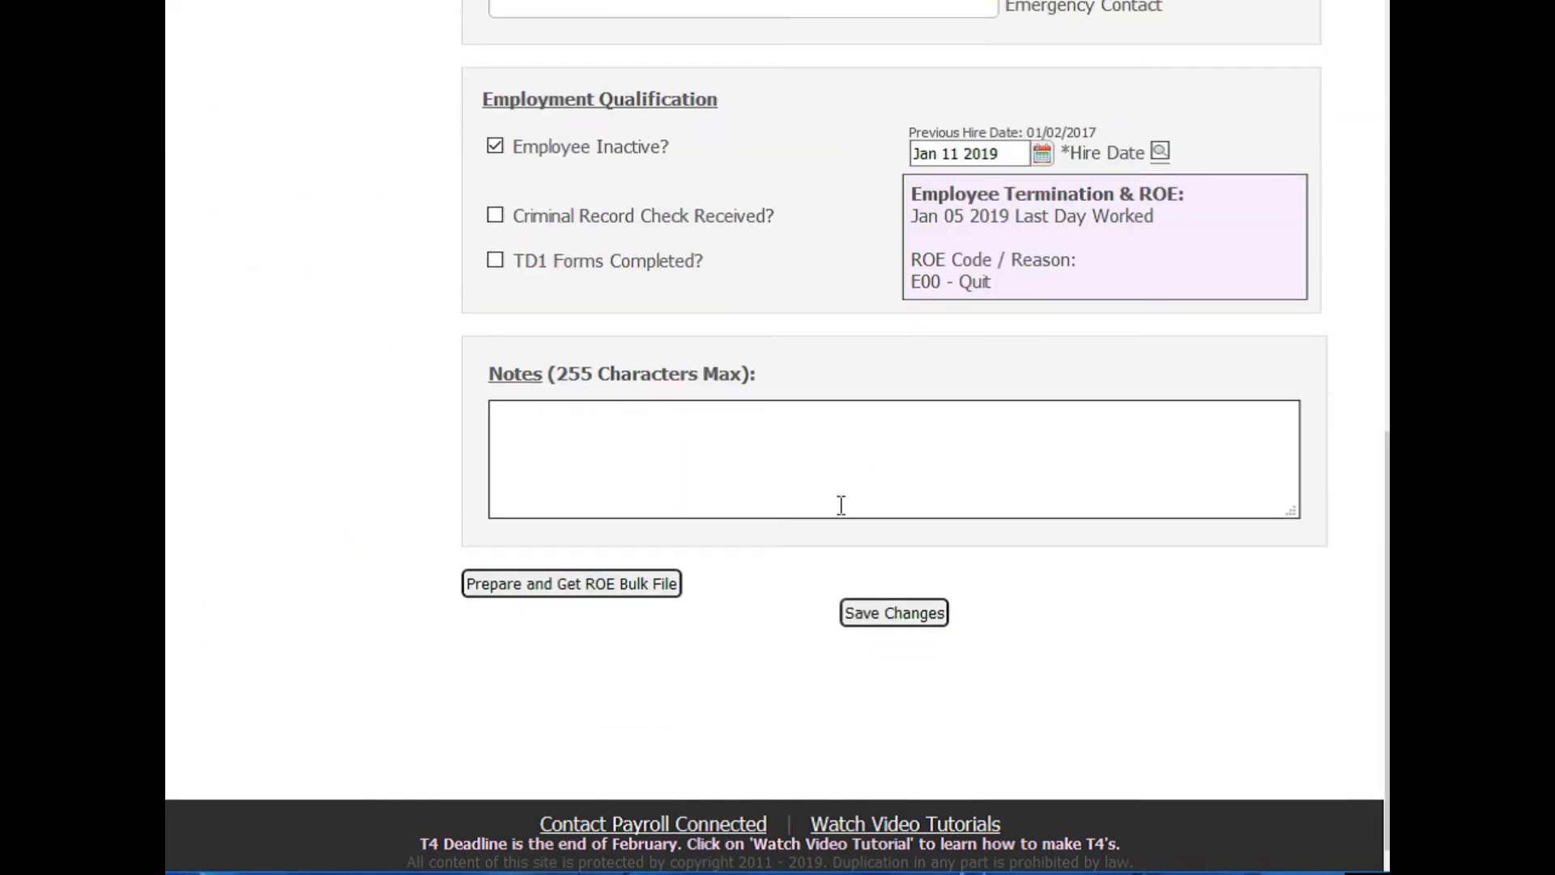
{"action": "scroll", "coordinate": [835, 499], "scroll_direction": "up", "scroll_amount": 4}
{"action": "scroll", "coordinate": [835, 502], "scroll_direction": "down", "scroll_amount": 1}
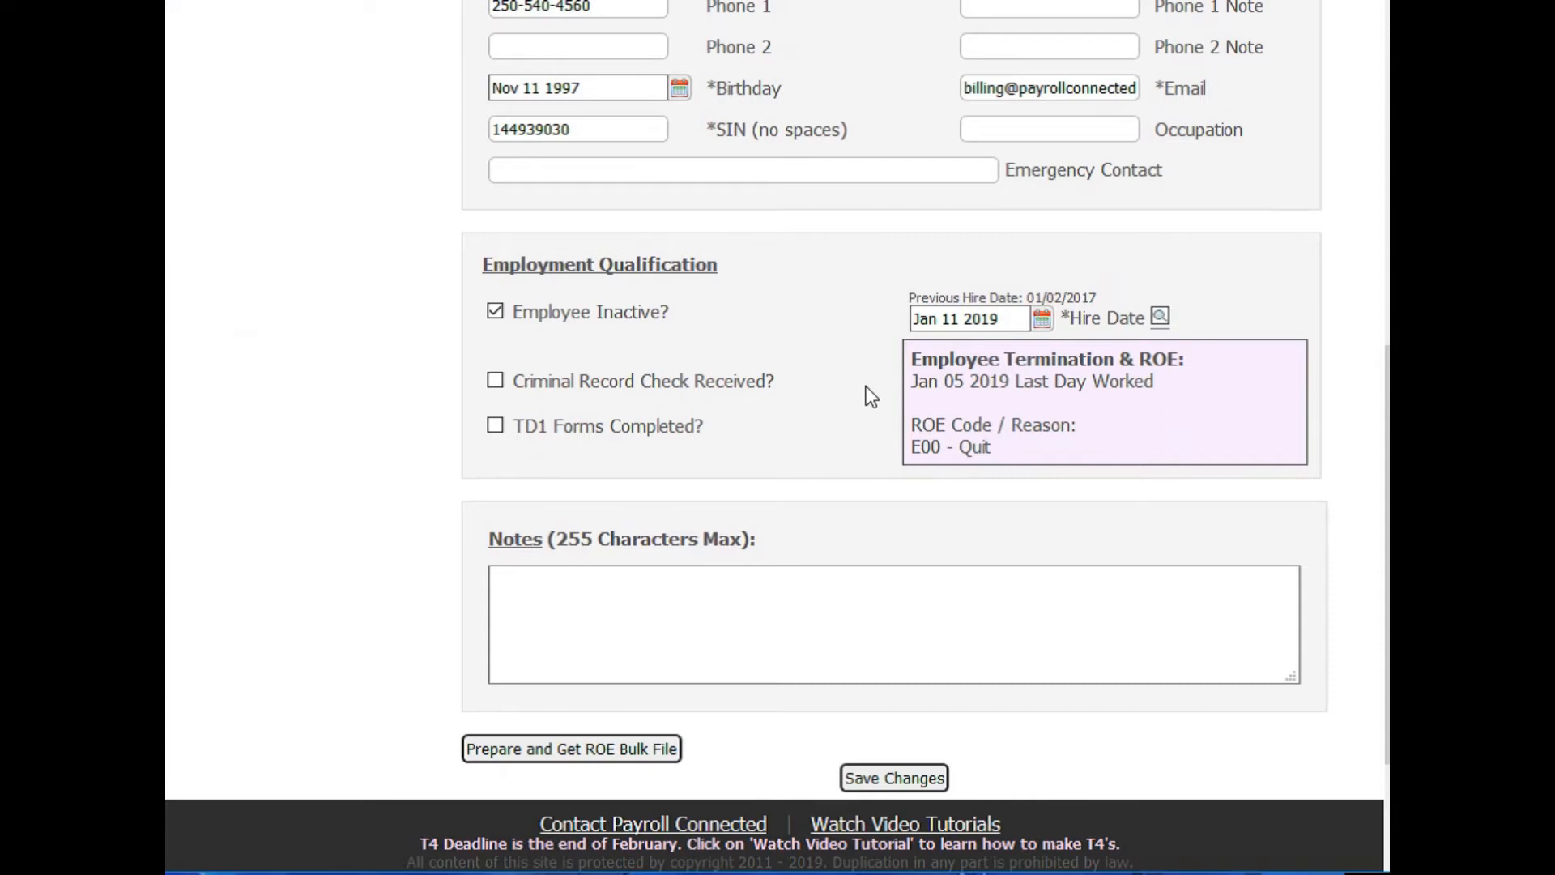
{"action": "scroll", "coordinate": [865, 393], "scroll_direction": "up", "scroll_amount": 8}
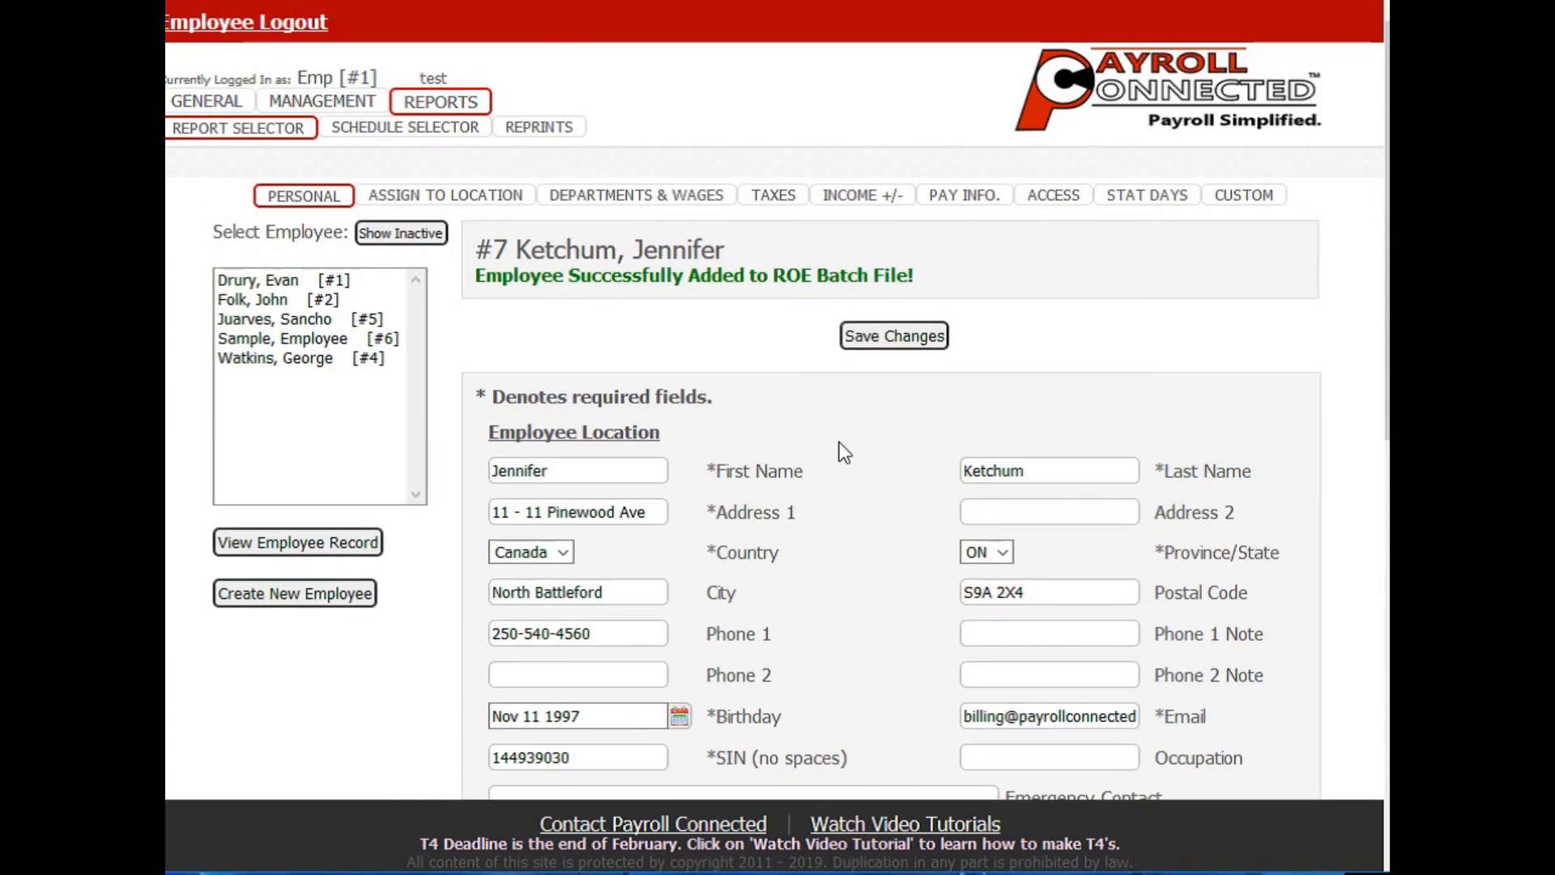
Highlight another active employee in the employee list and check the Employment Qualification section of the open record.
{"action": "left_click", "coordinate": [333, 340]}
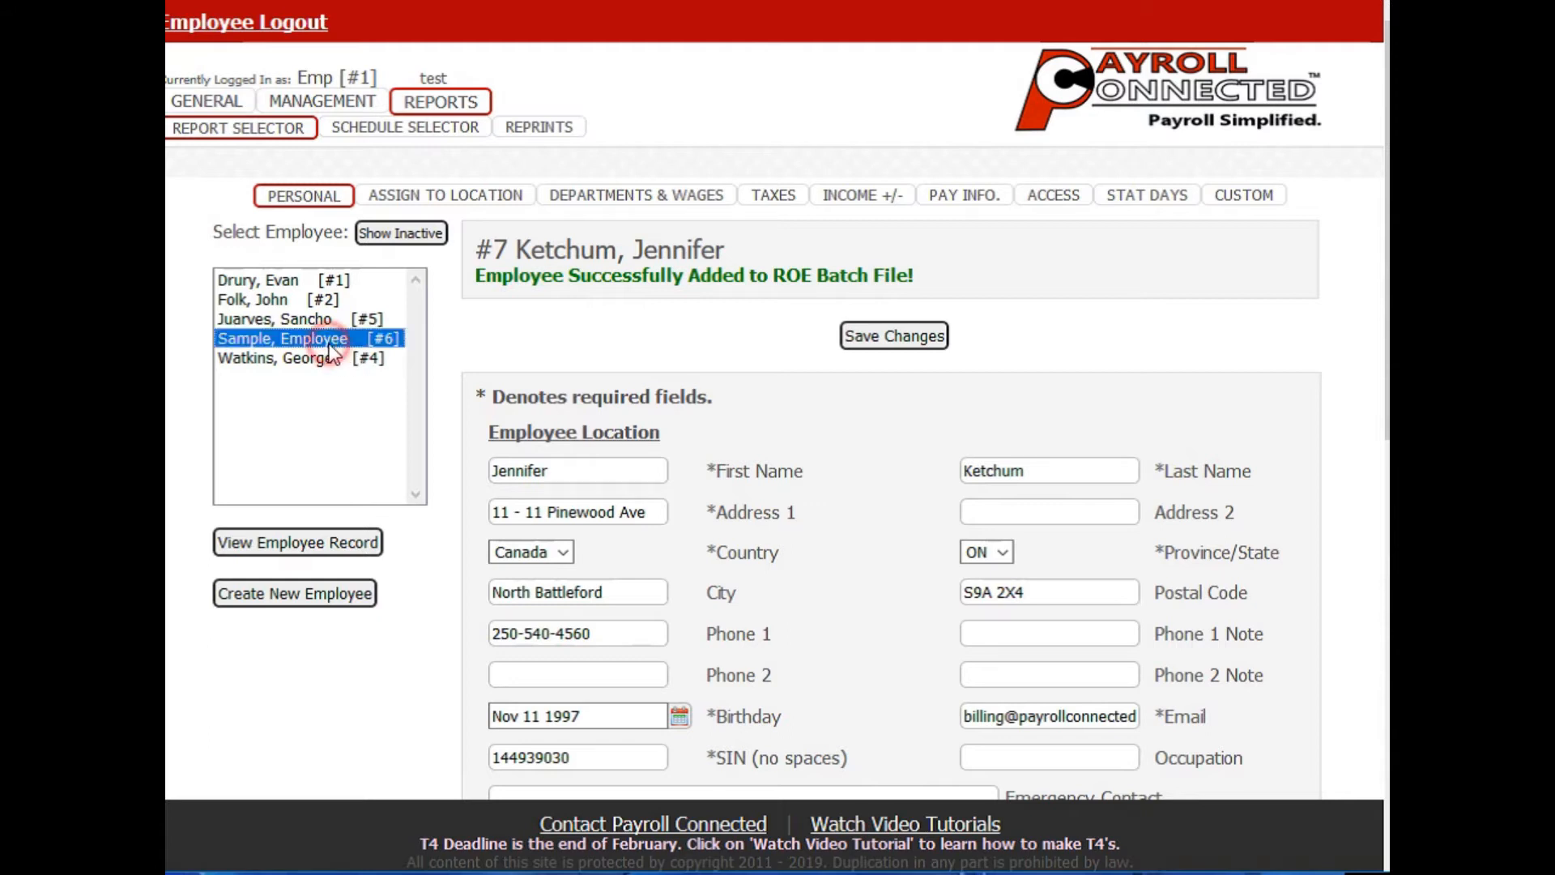
{"action": "scroll", "coordinate": [1063, 619], "scroll_direction": "down", "scroll_amount": 6}
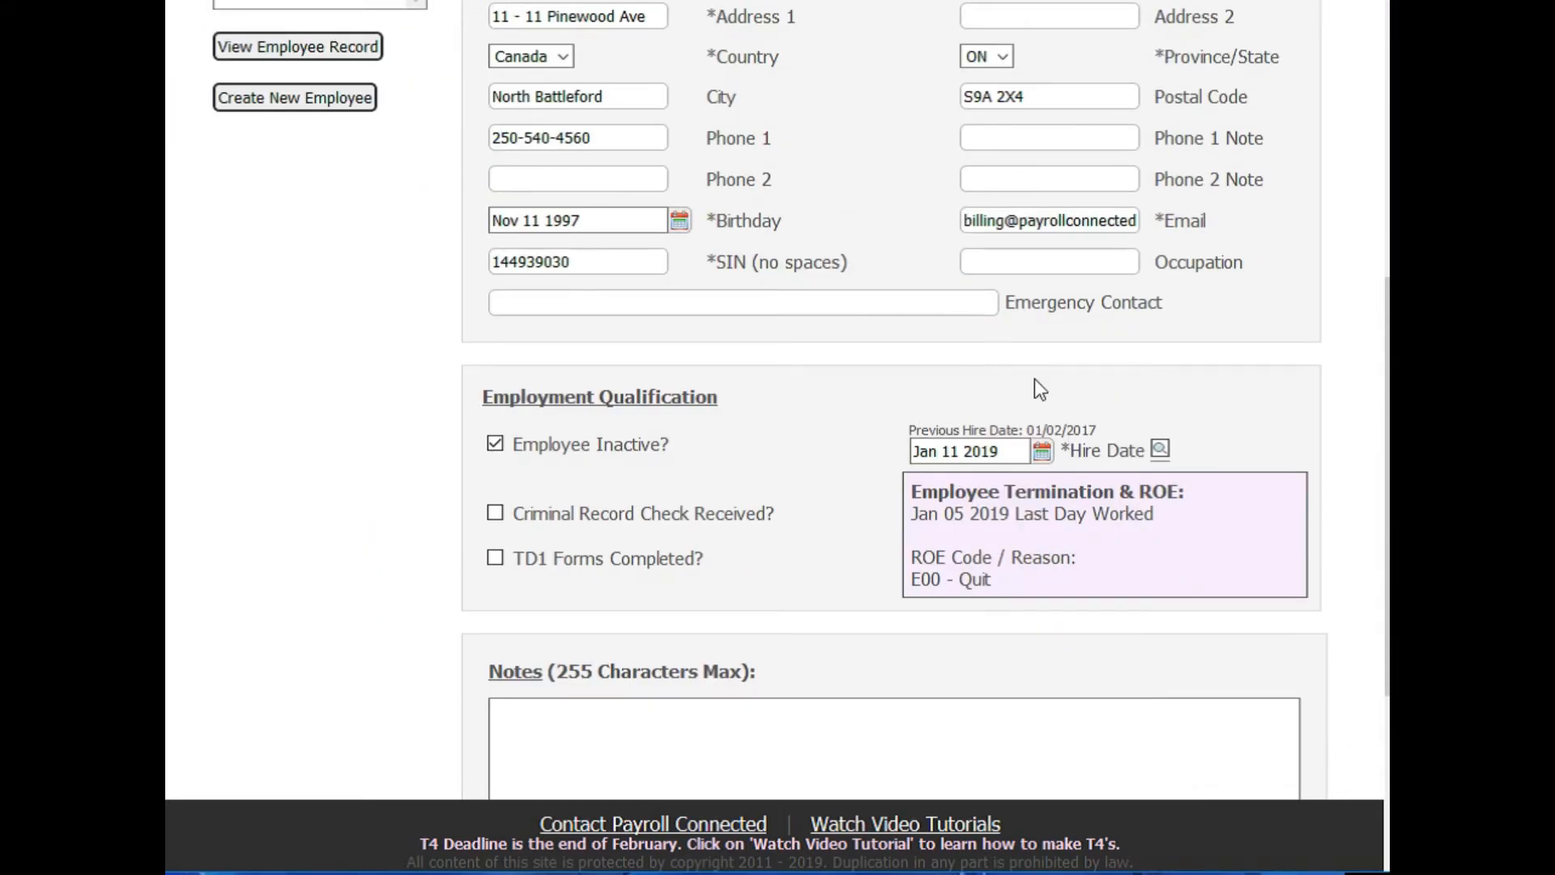
{"action": "scroll", "coordinate": [864, 343], "scroll_direction": "up", "scroll_amount": 5}
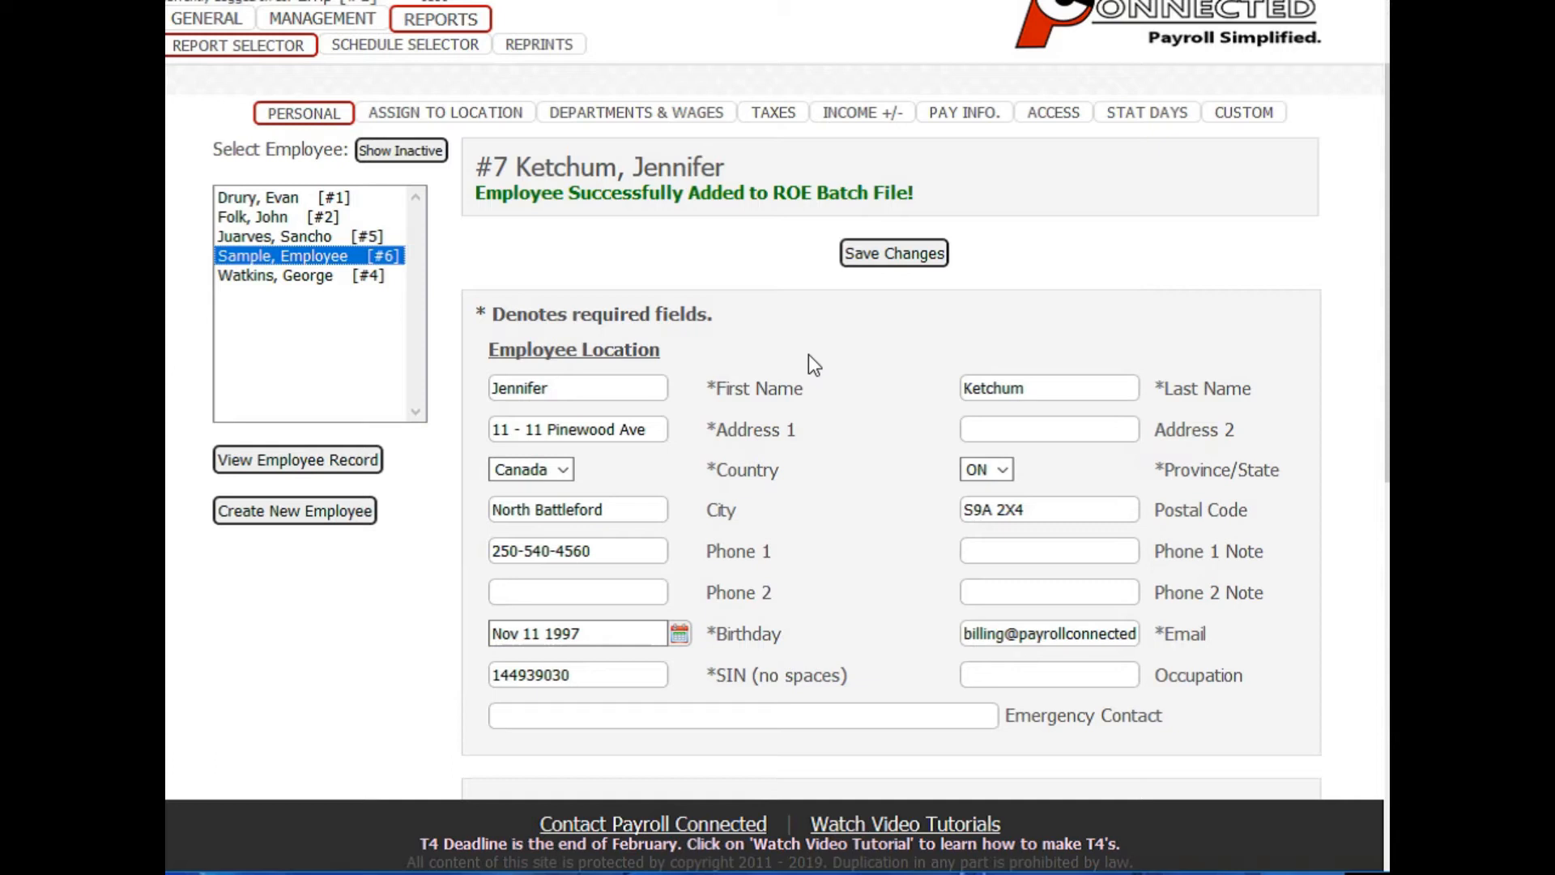
Prepare the ROE bulk file from the employee's personal record and save the downloaded BLK file to the Desktop.
{"action": "scroll", "coordinate": [808, 356], "scroll_direction": "down", "scroll_amount": 8}
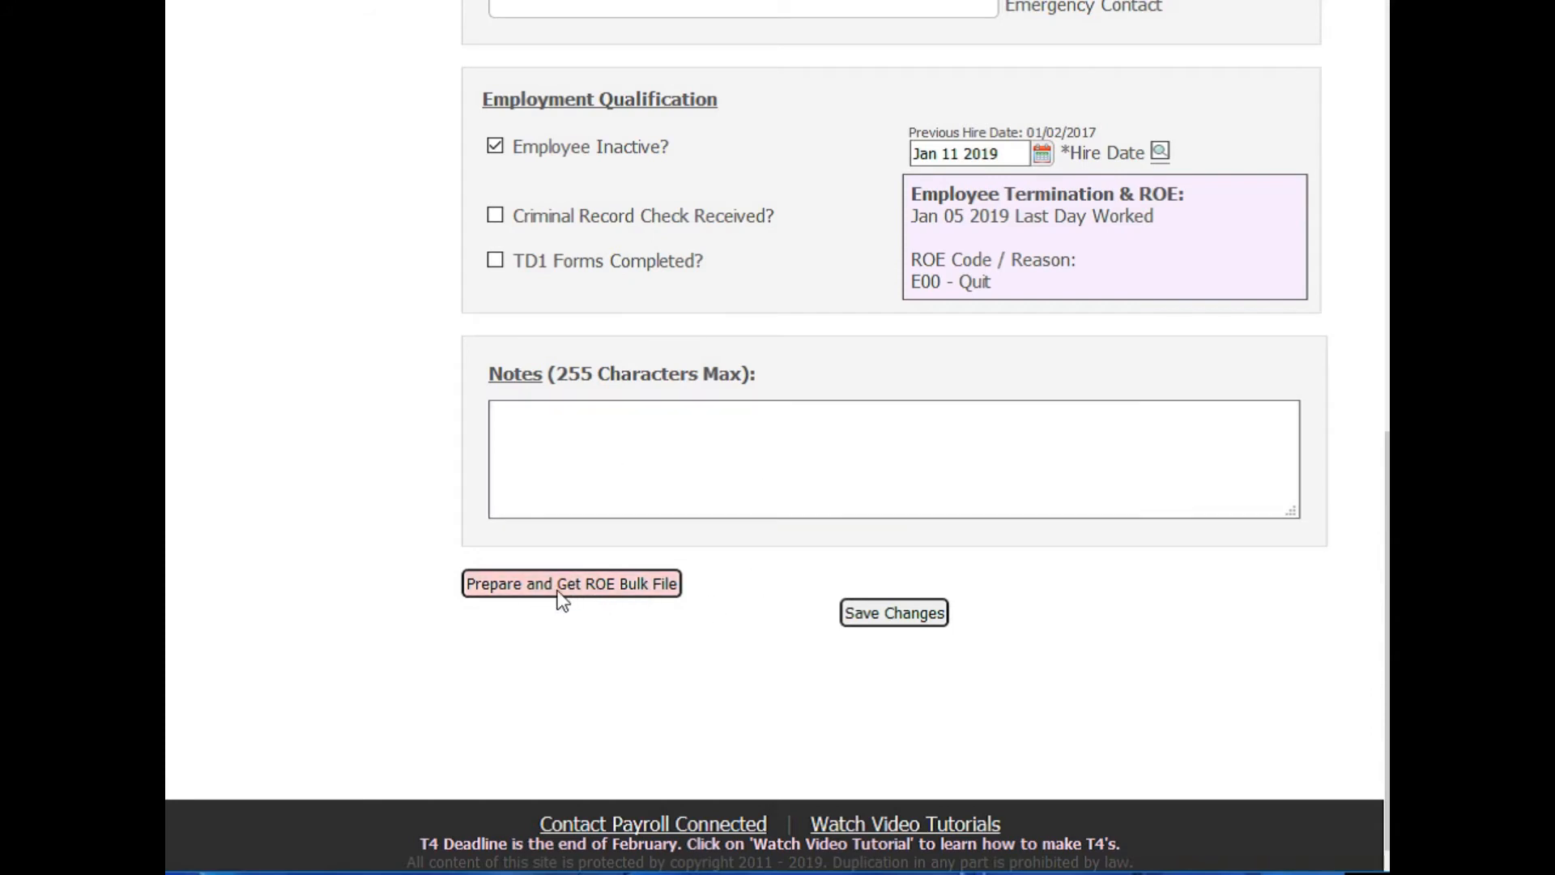
{"action": "left_click", "coordinate": [580, 590]}
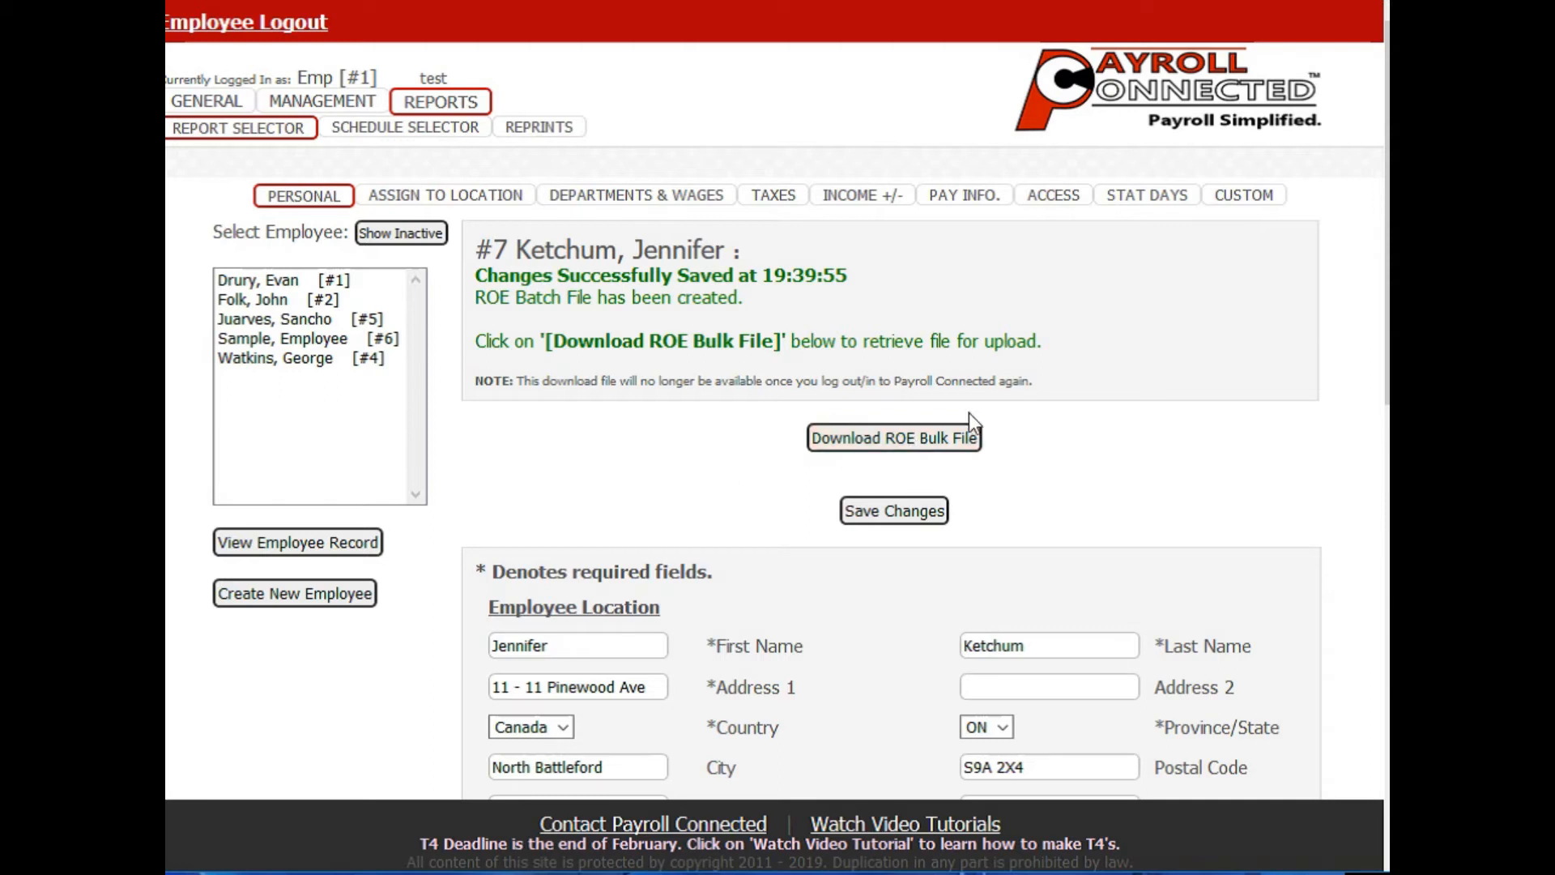
{"action": "left_click", "coordinate": [939, 429]}
{"action": "left_click", "coordinate": [891, 435]}
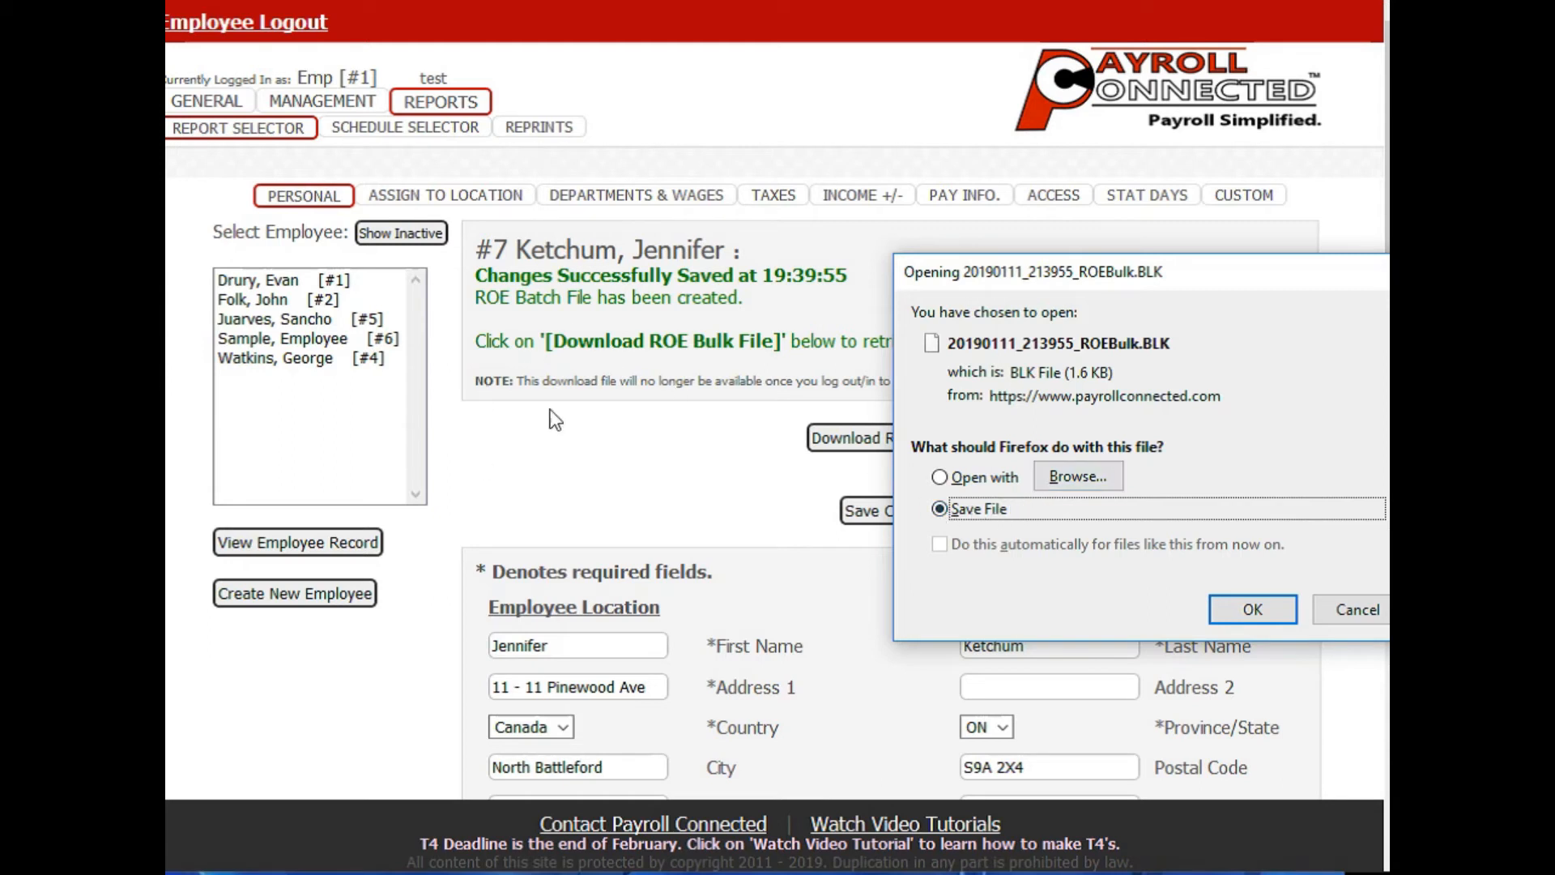
{"action": "left_click", "coordinate": [1253, 610]}
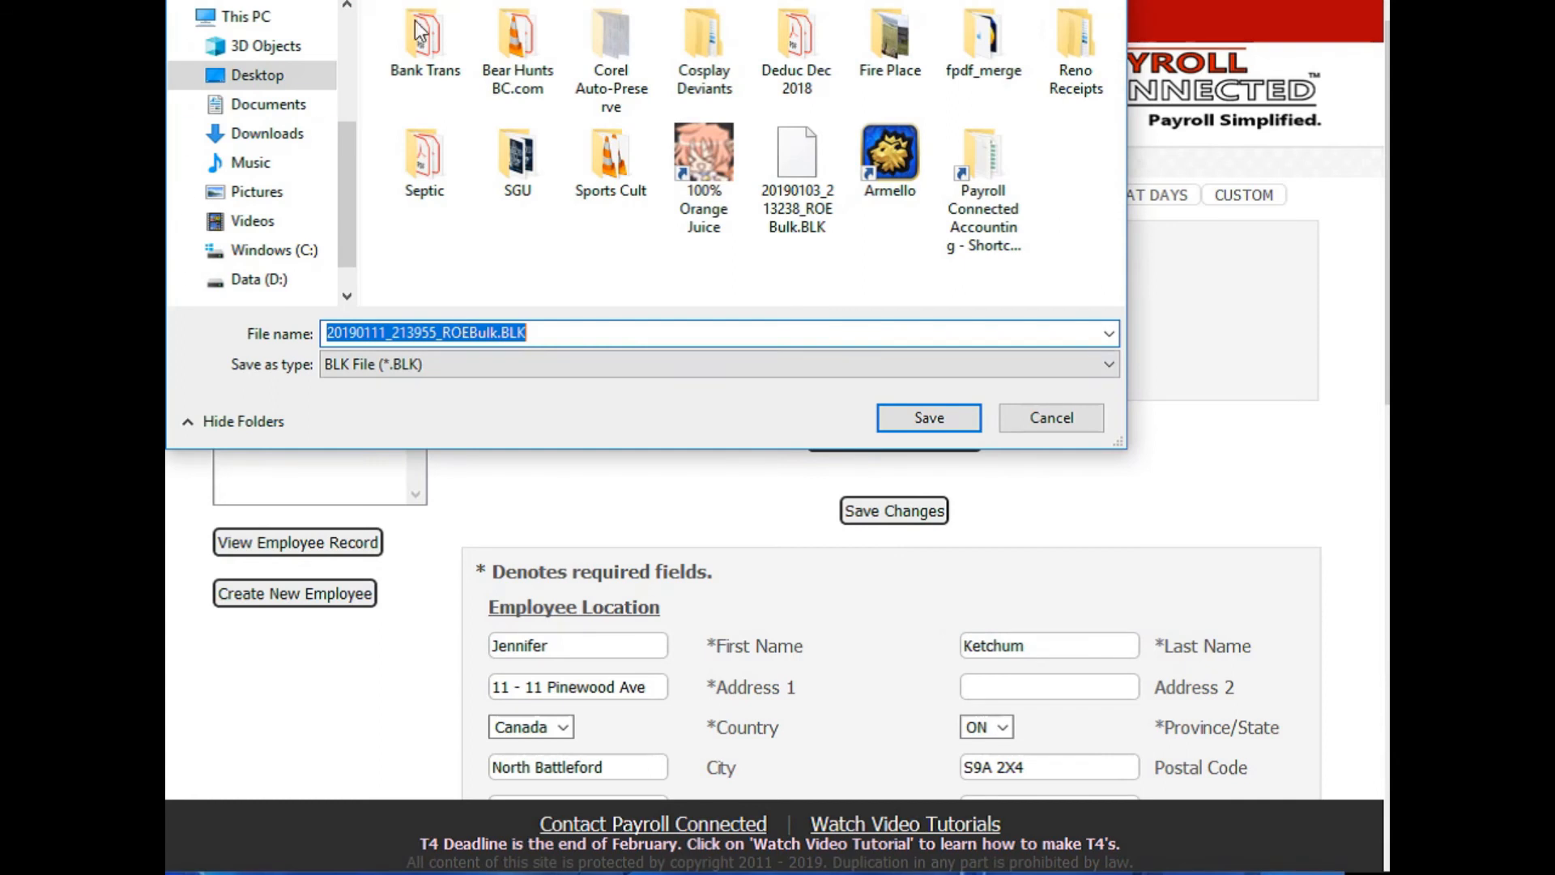
{"action": "left_click", "coordinate": [931, 425]}
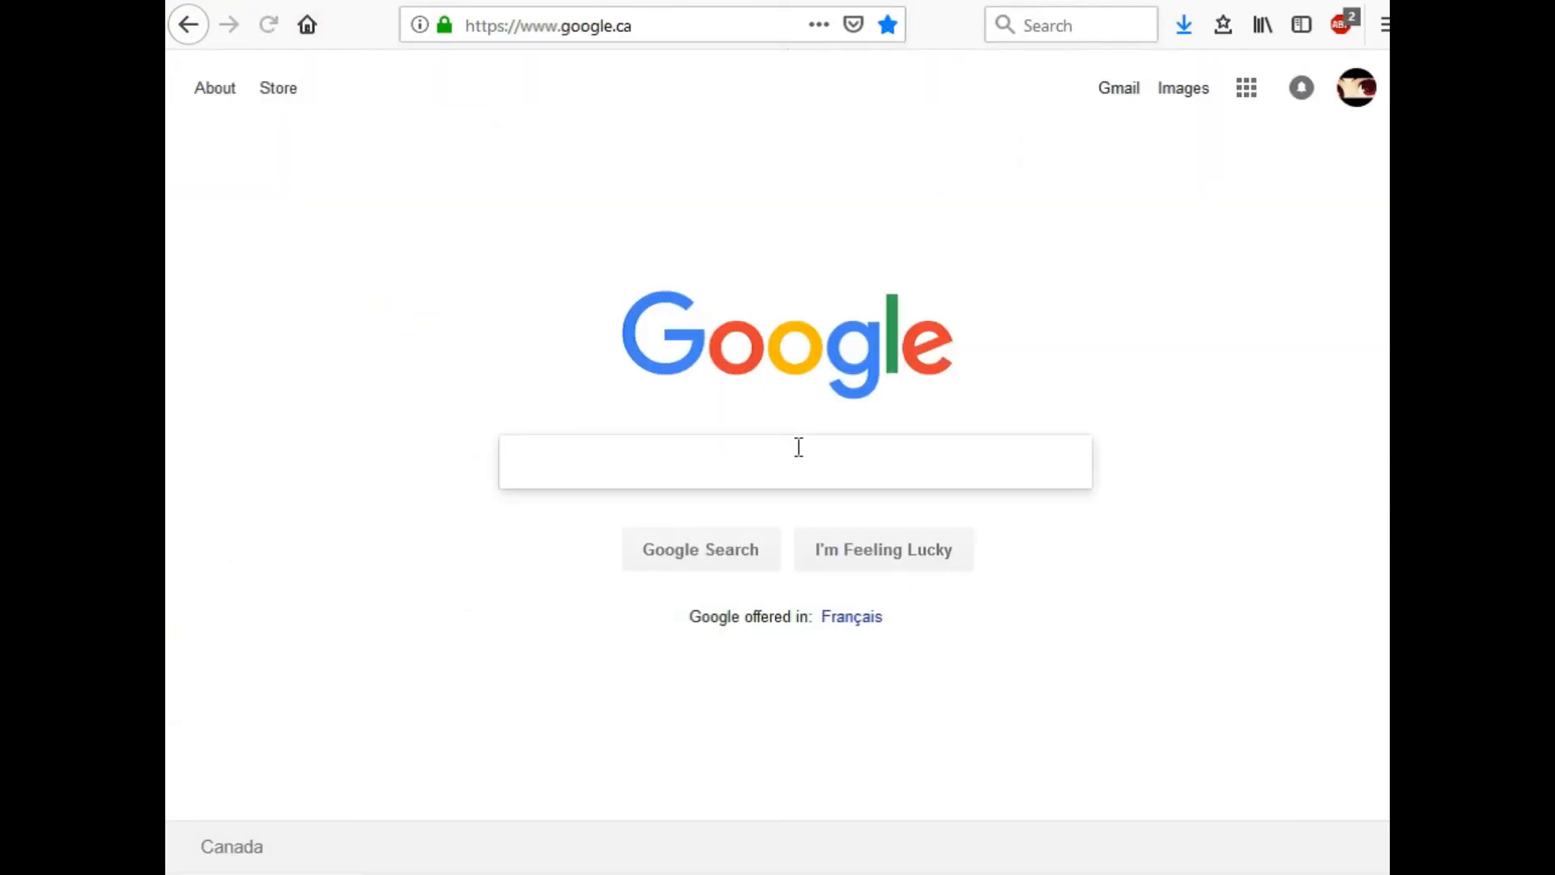
Search Google for "roe web" and open the Canada.ca page Access Record of Employment on the Web (ROE Web).
{"action": "type", "text": "row"}
{"action": "key", "text": "BackSpace"}
{"action": "type", "text": "e "}
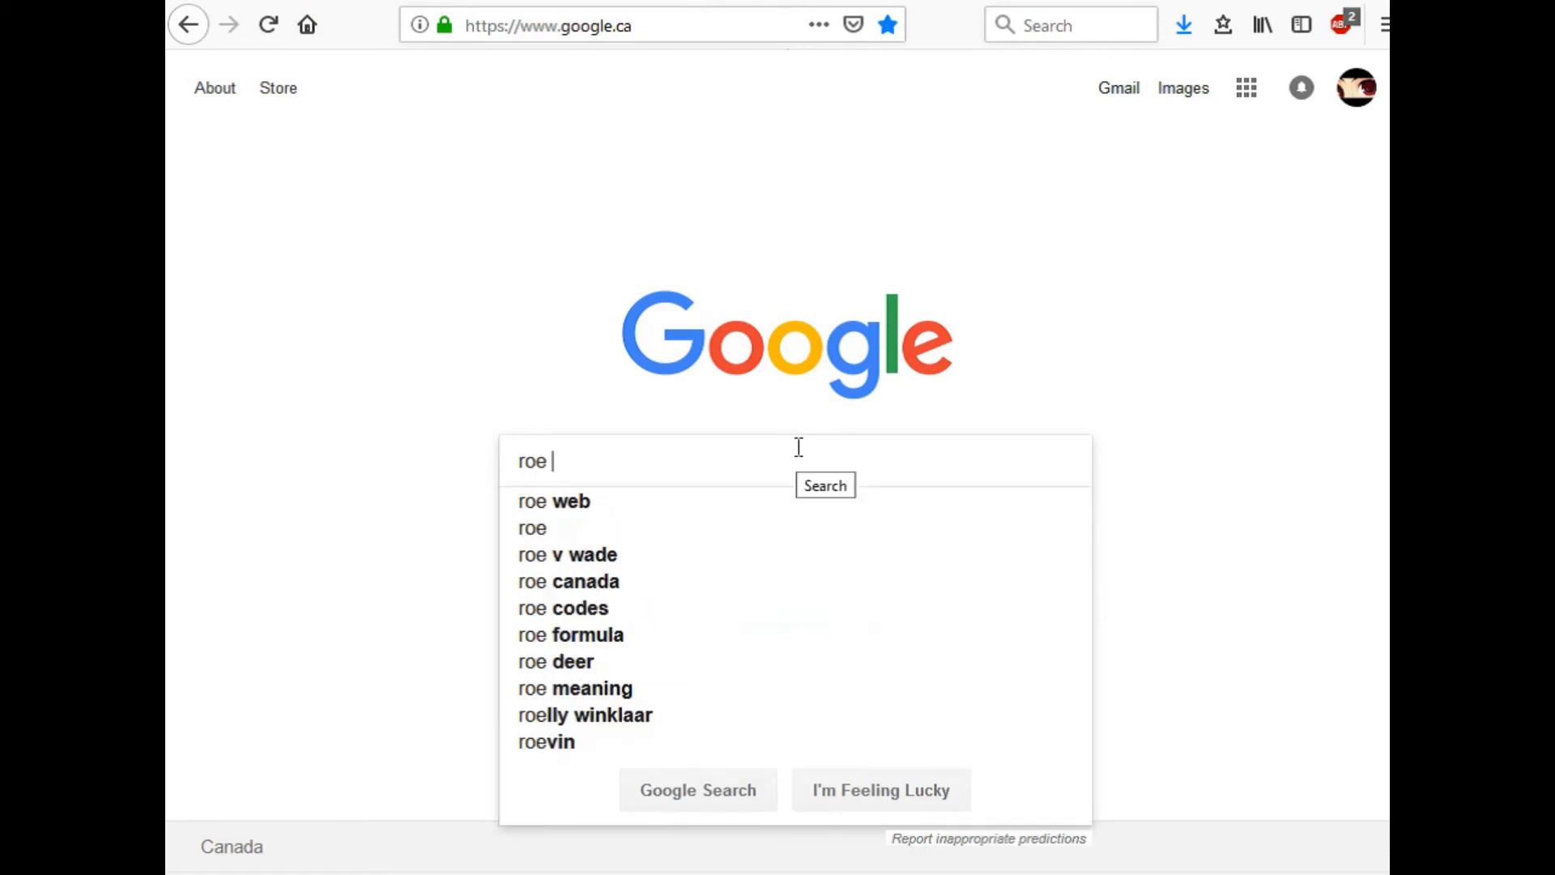
{"action": "type", "text": "web"}
{"action": "key", "text": "Return"}
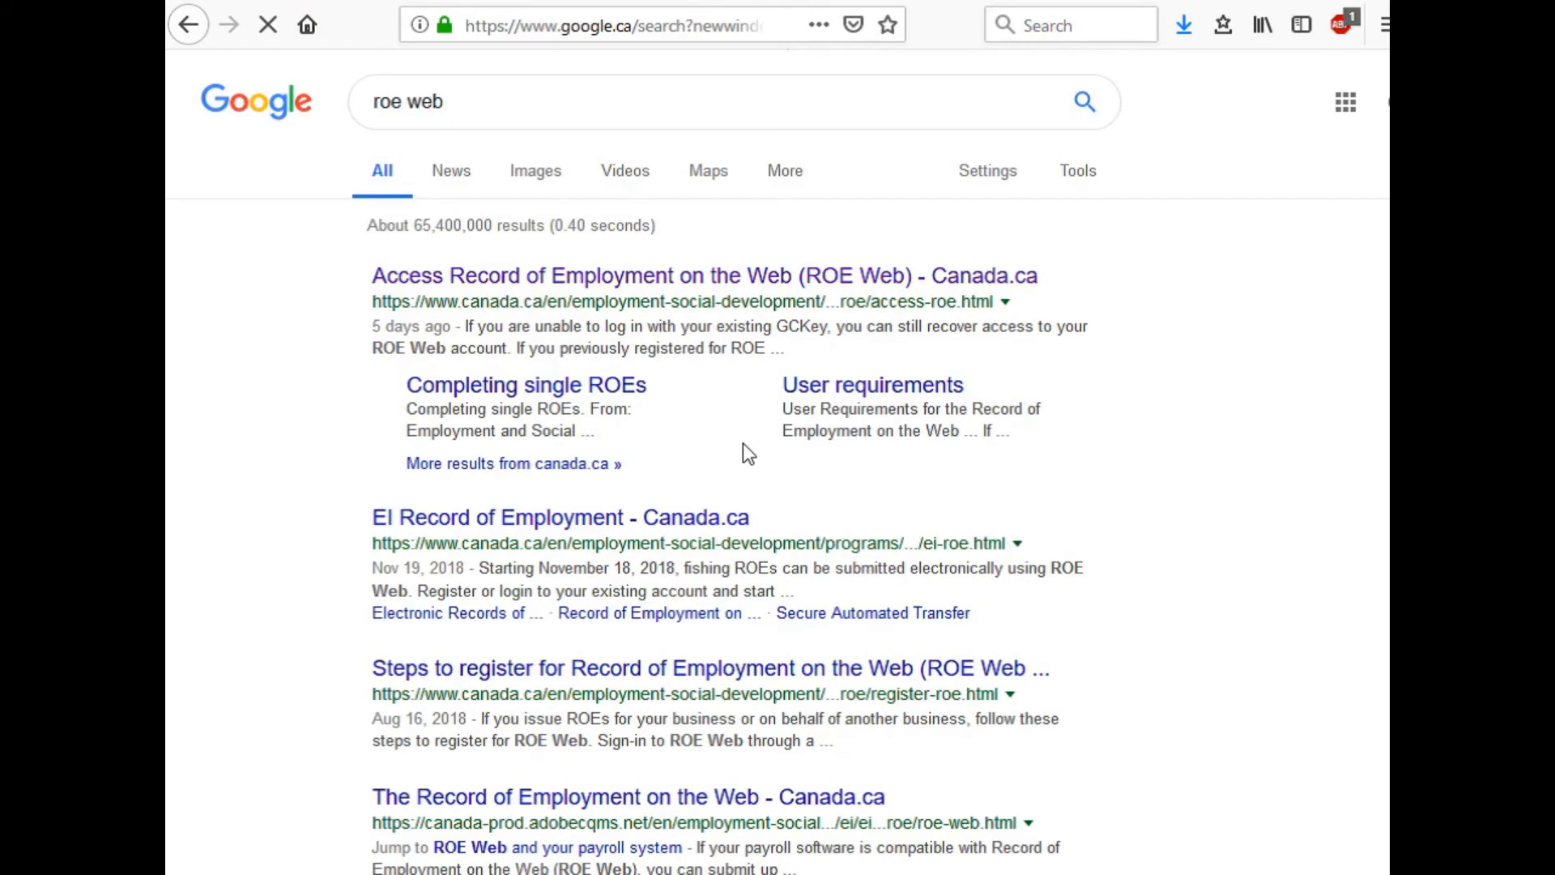
{"action": "left_click", "coordinate": [609, 281]}
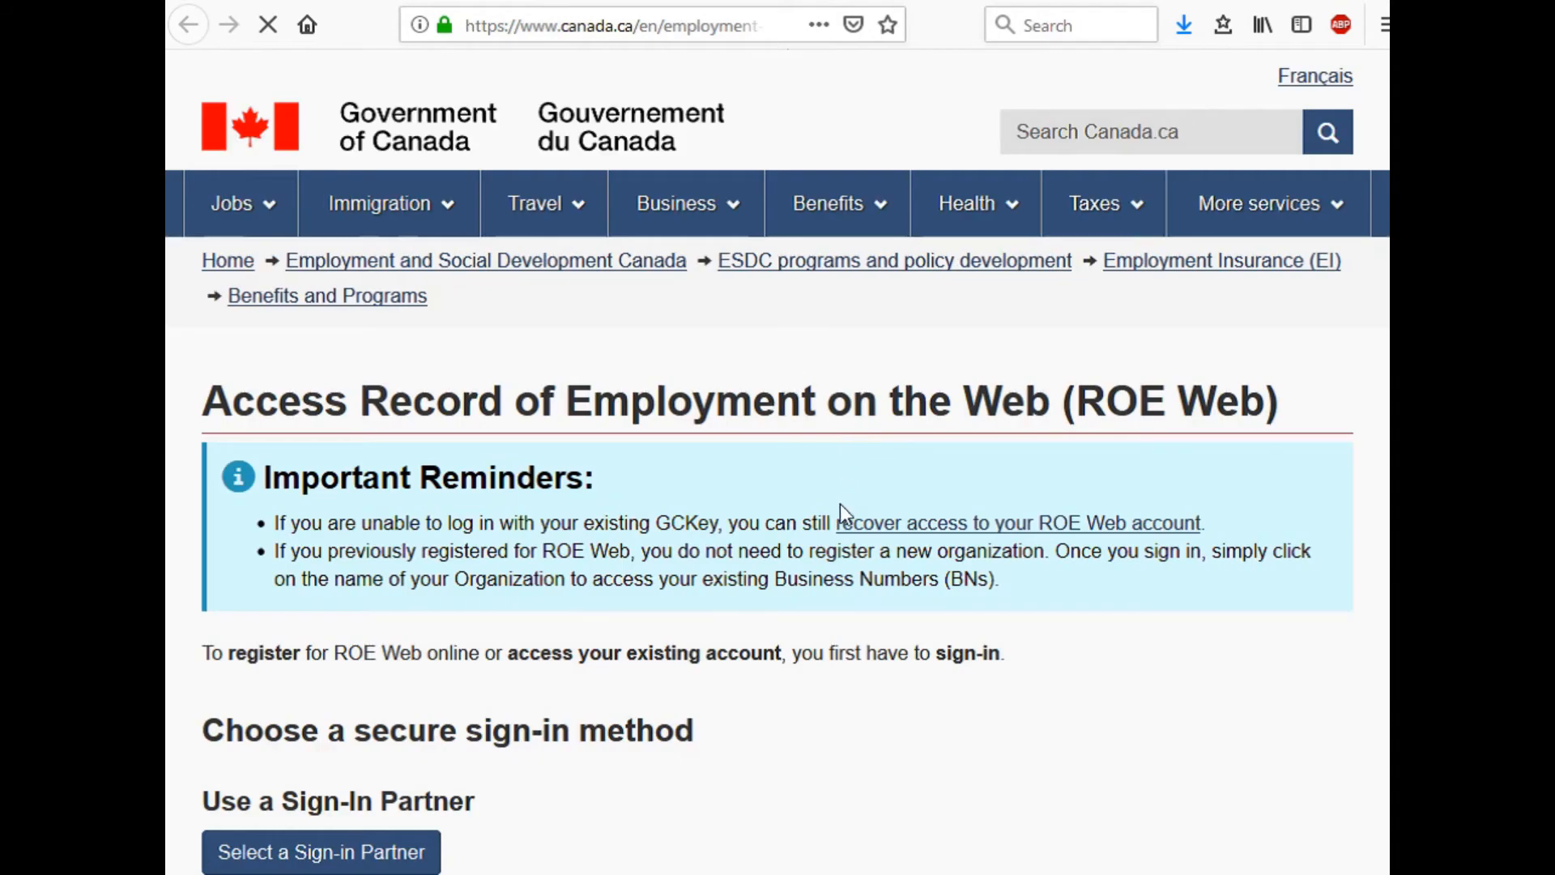
{"action": "scroll", "coordinate": [729, 616], "scroll_direction": "down", "scroll_amount": 2}
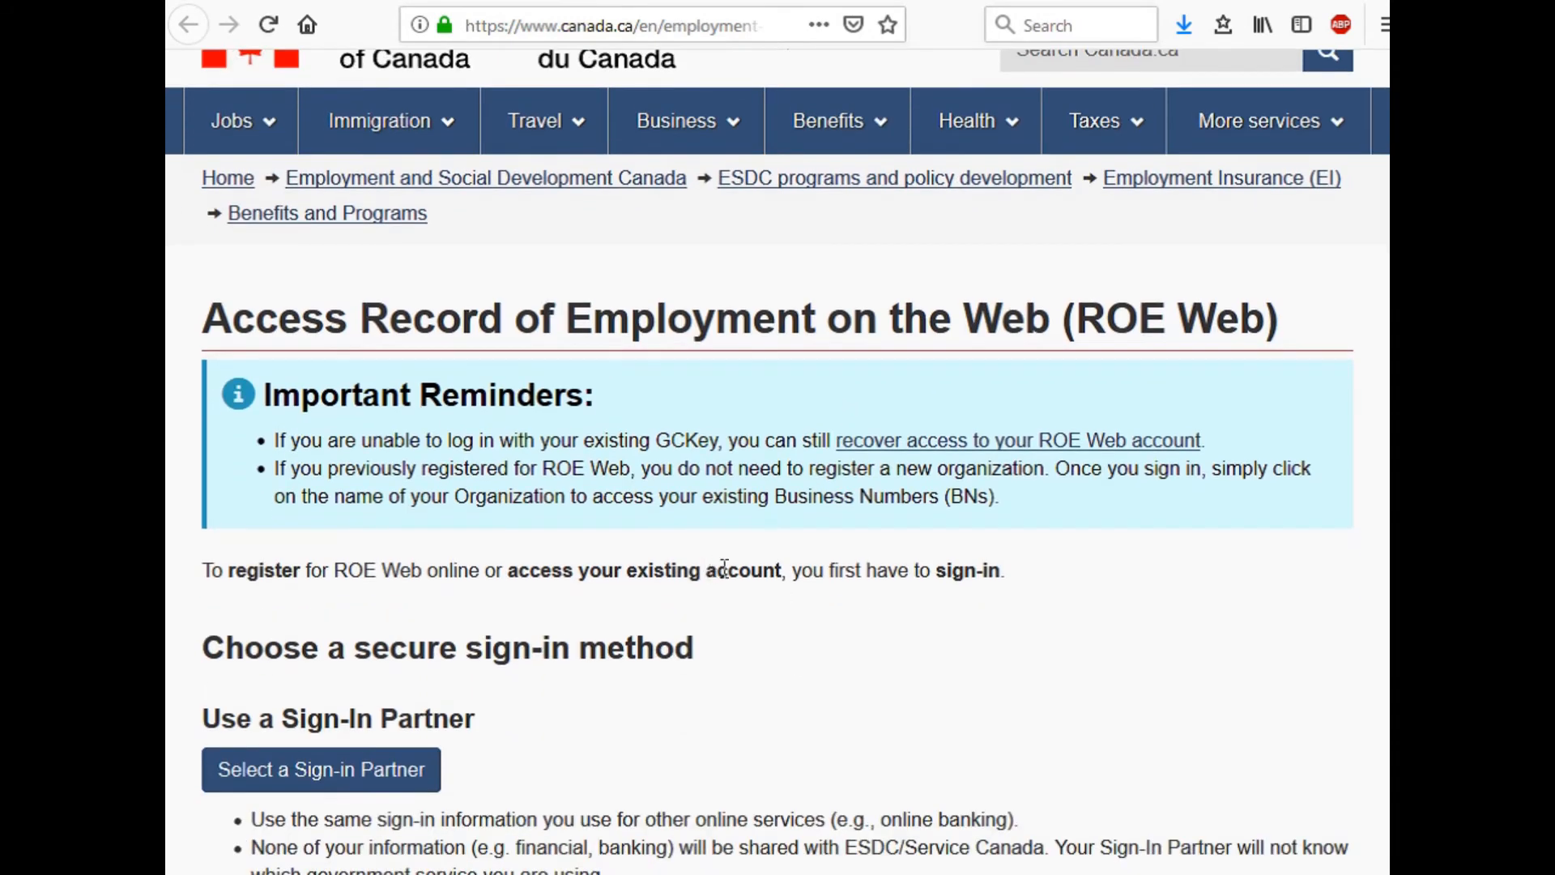